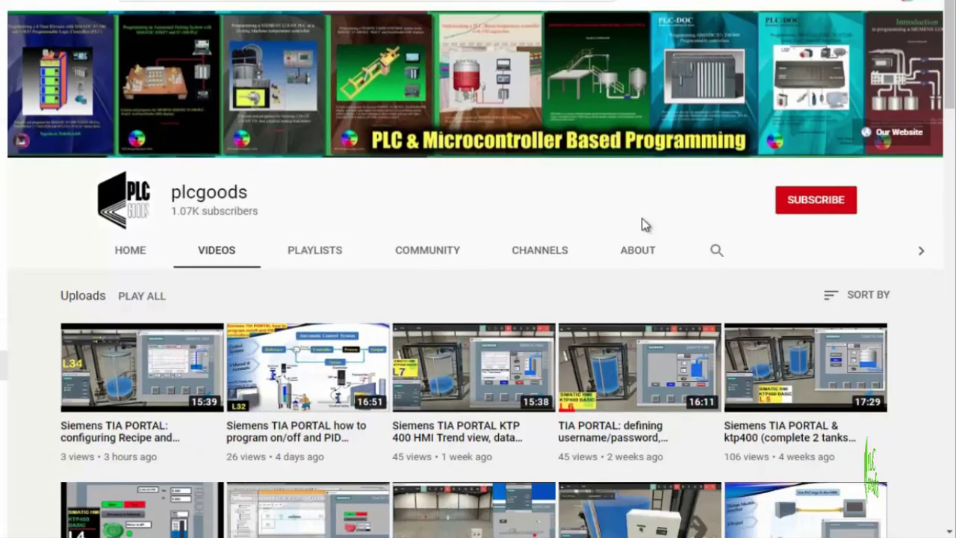
Scroll down through the plcgoods channel's uploaded videos and back to the top.
{"action": "scroll", "coordinate": [642, 218], "scroll_direction": "down", "scroll_amount": 1}
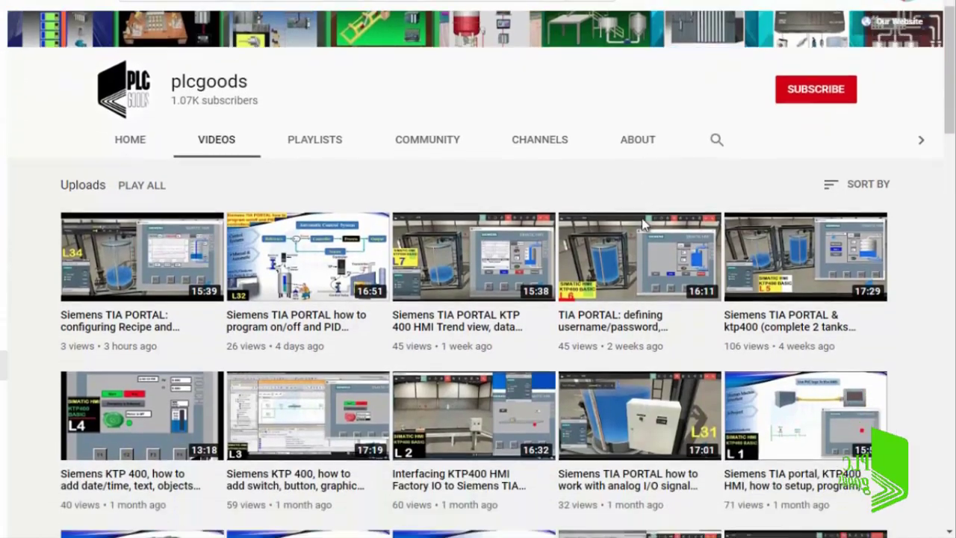
{"action": "scroll", "coordinate": [643, 221], "scroll_direction": "down", "scroll_amount": 2}
{"action": "scroll", "coordinate": [644, 226], "scroll_direction": "down", "scroll_amount": 2}
{"action": "scroll", "coordinate": [644, 227], "scroll_direction": "down", "scroll_amount": 1}
{"action": "scroll", "coordinate": [644, 227], "scroll_direction": "down", "scroll_amount": 1}
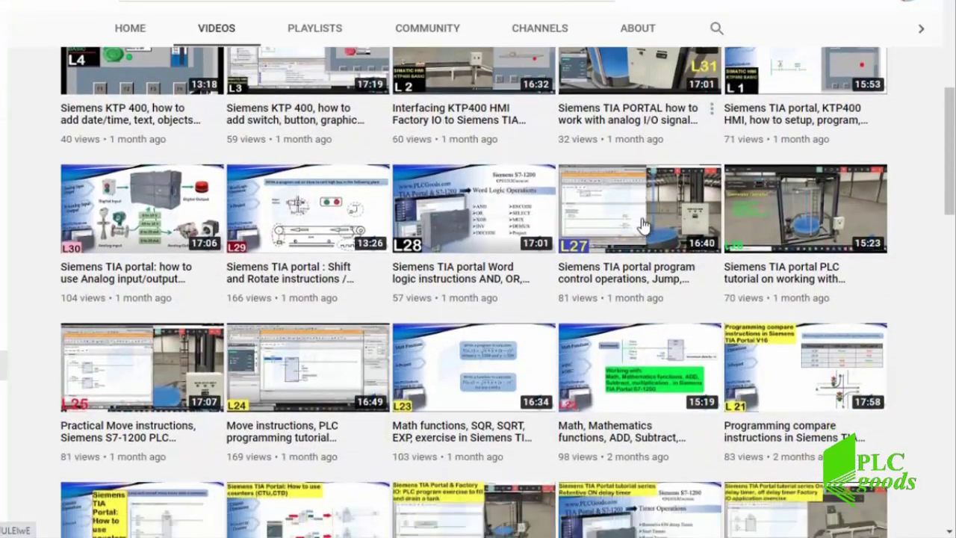
{"action": "scroll", "coordinate": [644, 226], "scroll_direction": "down", "scroll_amount": 2}
{"action": "scroll", "coordinate": [644, 224], "scroll_direction": "down", "scroll_amount": 1}
{"action": "scroll", "coordinate": [644, 224], "scroll_direction": "down", "scroll_amount": 2}
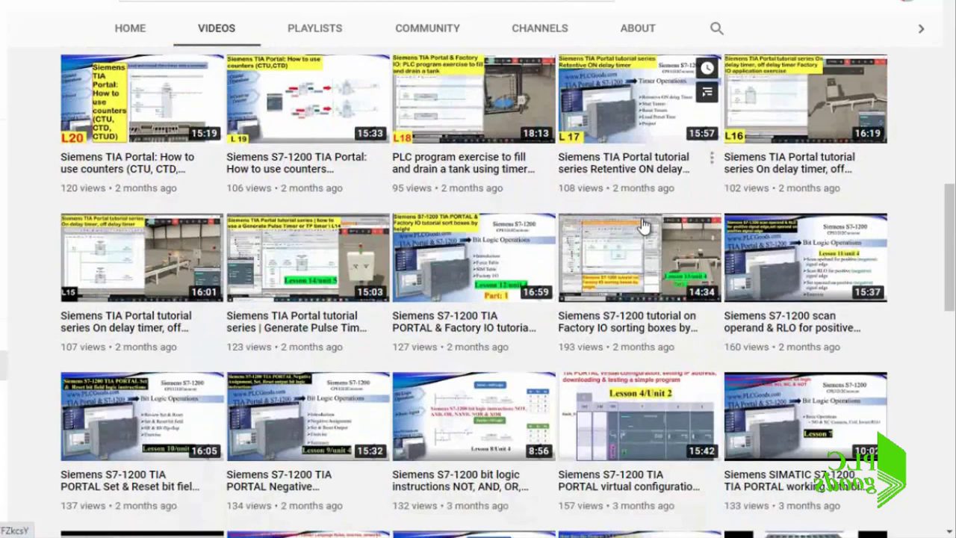
{"action": "scroll", "coordinate": [644, 225], "scroll_direction": "down", "scroll_amount": 2}
{"action": "scroll", "coordinate": [644, 226], "scroll_direction": "down", "scroll_amount": 1}
{"action": "scroll", "coordinate": [643, 225], "scroll_direction": "down", "scroll_amount": 1}
{"action": "scroll", "coordinate": [642, 224], "scroll_direction": "down", "scroll_amount": 1}
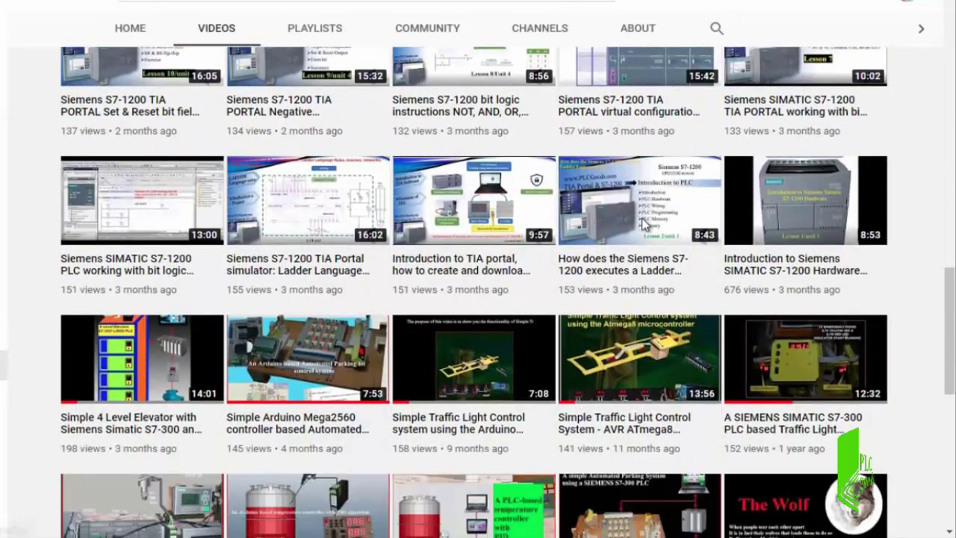
{"action": "scroll", "coordinate": [643, 224], "scroll_direction": "down", "scroll_amount": 2}
{"action": "scroll", "coordinate": [642, 220], "scroll_direction": "down", "scroll_amount": 2}
{"action": "scroll", "coordinate": [641, 222], "scroll_direction": "down", "scroll_amount": 2}
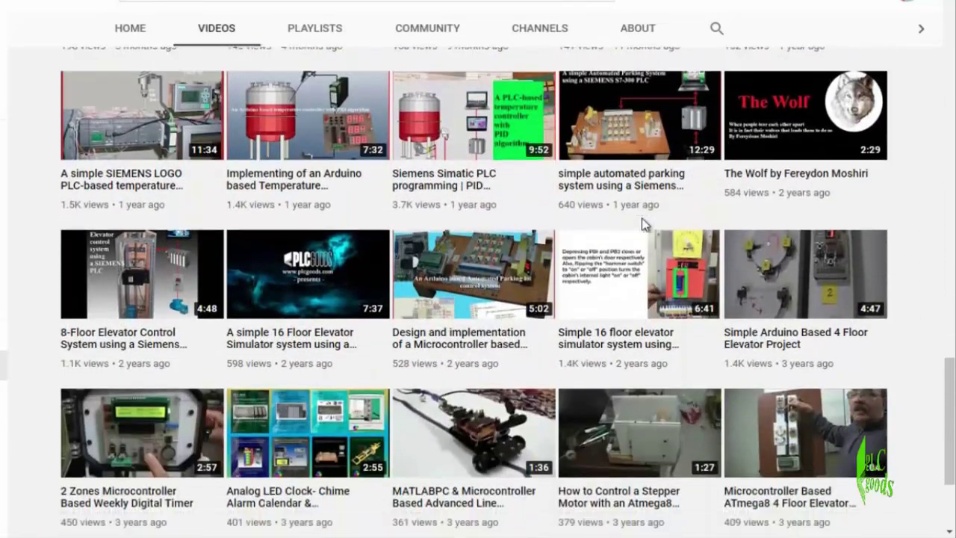
{"action": "scroll", "coordinate": [642, 224], "scroll_direction": "down", "scroll_amount": 2}
{"action": "scroll", "coordinate": [643, 226], "scroll_direction": "down", "scroll_amount": 1}
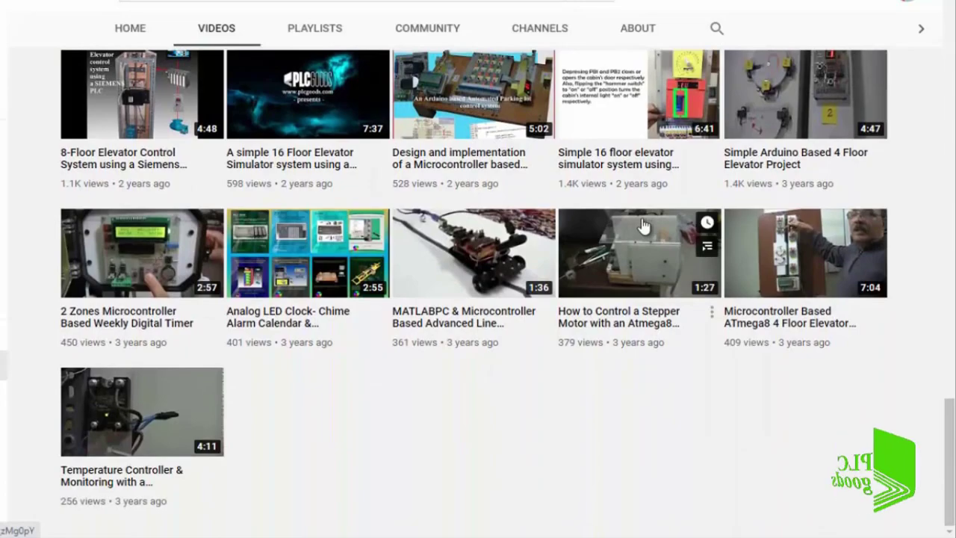
{"action": "scroll", "coordinate": [643, 226], "scroll_direction": "up", "scroll_amount": 1}
{"action": "scroll", "coordinate": [643, 224], "scroll_direction": "up", "scroll_amount": 2}
{"action": "scroll", "coordinate": [642, 225], "scroll_direction": "up", "scroll_amount": 2}
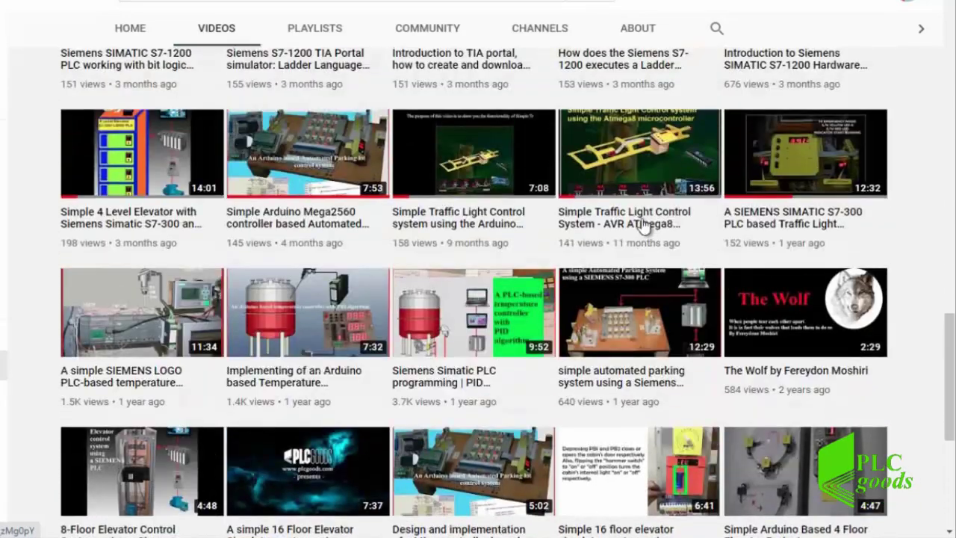
{"action": "scroll", "coordinate": [643, 225], "scroll_direction": "up", "scroll_amount": 3}
{"action": "scroll", "coordinate": [642, 224], "scroll_direction": "up", "scroll_amount": 3}
{"action": "scroll", "coordinate": [643, 224], "scroll_direction": "up", "scroll_amount": 4}
{"action": "scroll", "coordinate": [643, 224], "scroll_direction": "up", "scroll_amount": 3}
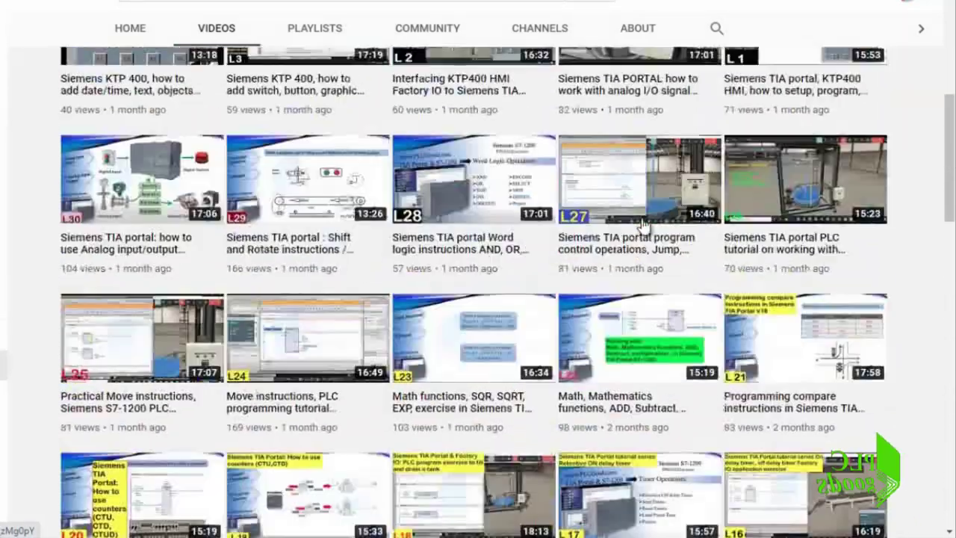
{"action": "scroll", "coordinate": [642, 224], "scroll_direction": "up", "scroll_amount": 4}
{"action": "scroll", "coordinate": [644, 225], "scroll_direction": "up", "scroll_amount": 3}
Subscribe to plcgoods and check its notification bell options.
{"action": "left_click", "coordinate": [785, 208]}
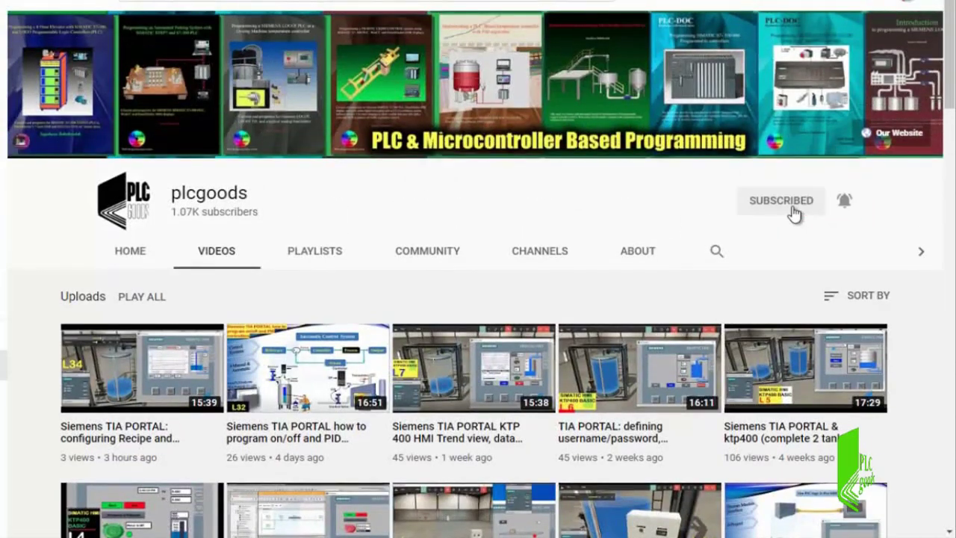
{"action": "left_click", "coordinate": [844, 201]}
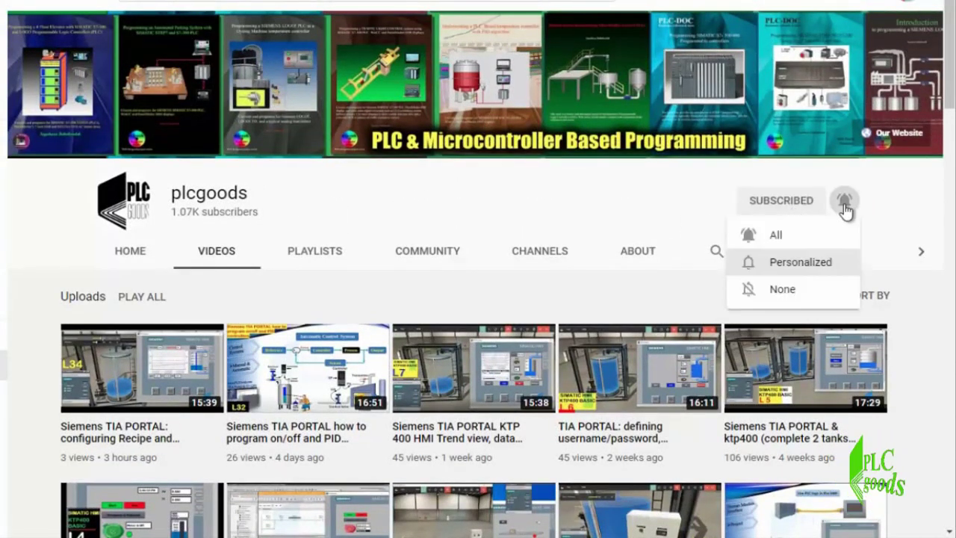
{"action": "left_click", "coordinate": [832, 236]}
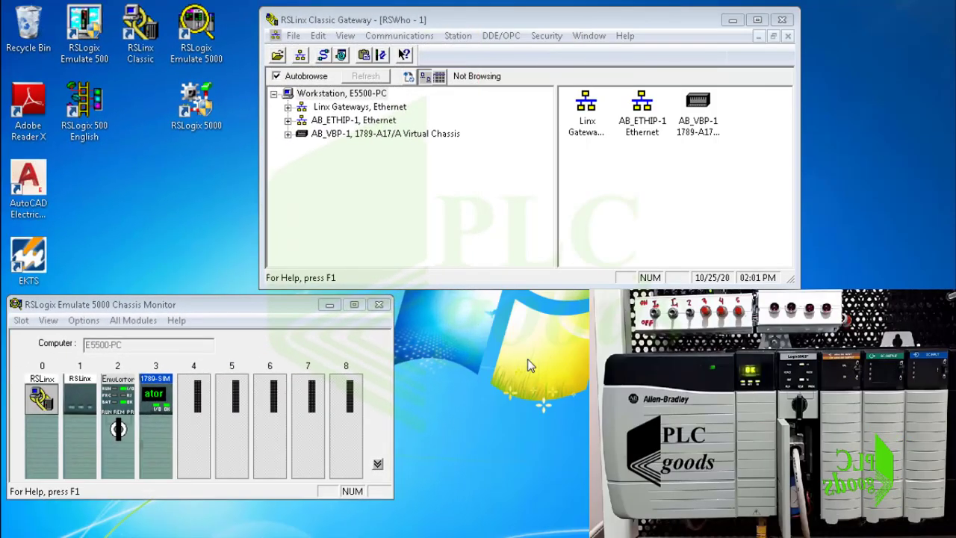
In RSWho, view the virtual chassis modules and the AB_ETHIP-1 Ethernet devices.
{"action": "left_click", "coordinate": [420, 20]}
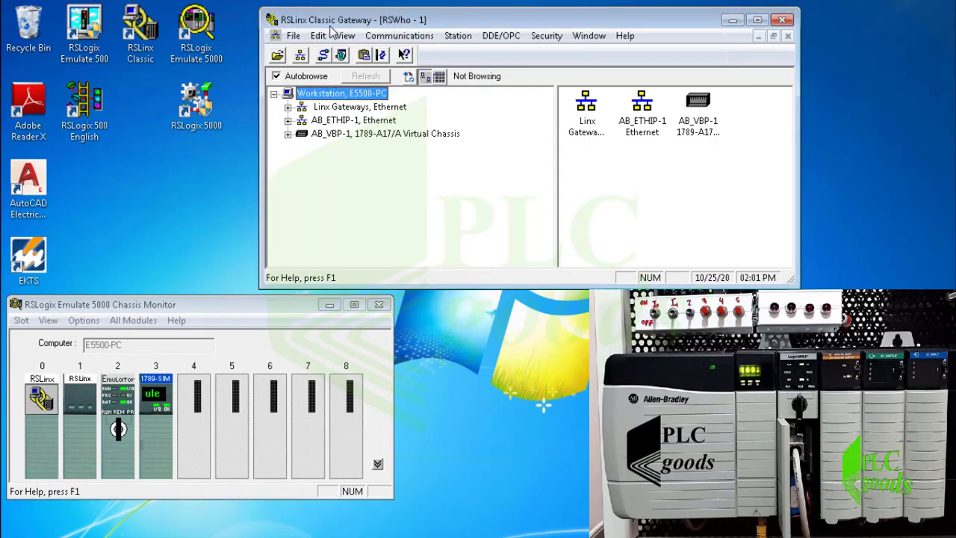
{"action": "left_click", "coordinate": [331, 135]}
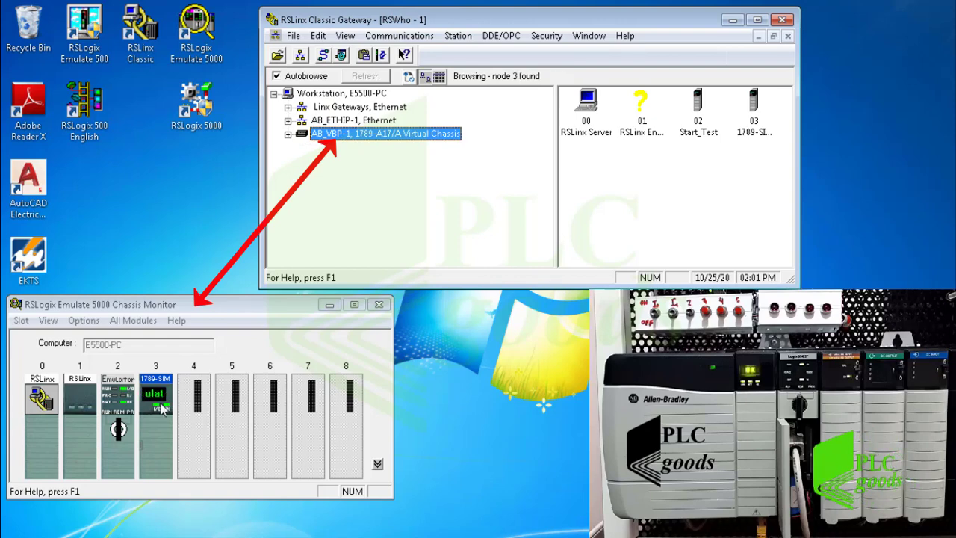
{"action": "left_click", "coordinate": [325, 122]}
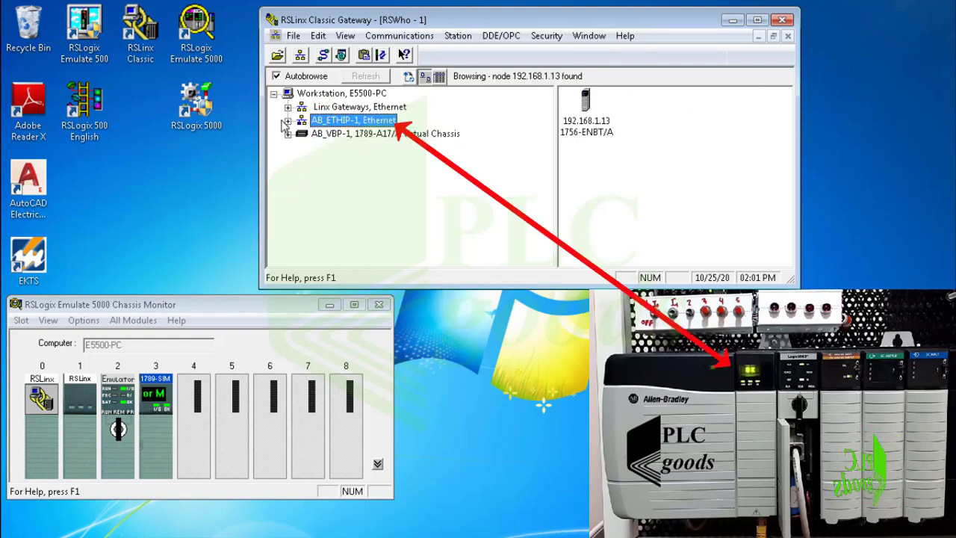
Expand 192.168.1.13 to its backplane, select the slot 01 L62 controller, and launch RSLogix 5000.
{"action": "left_click", "coordinate": [287, 120]}
{"action": "left_click", "coordinate": [301, 133]}
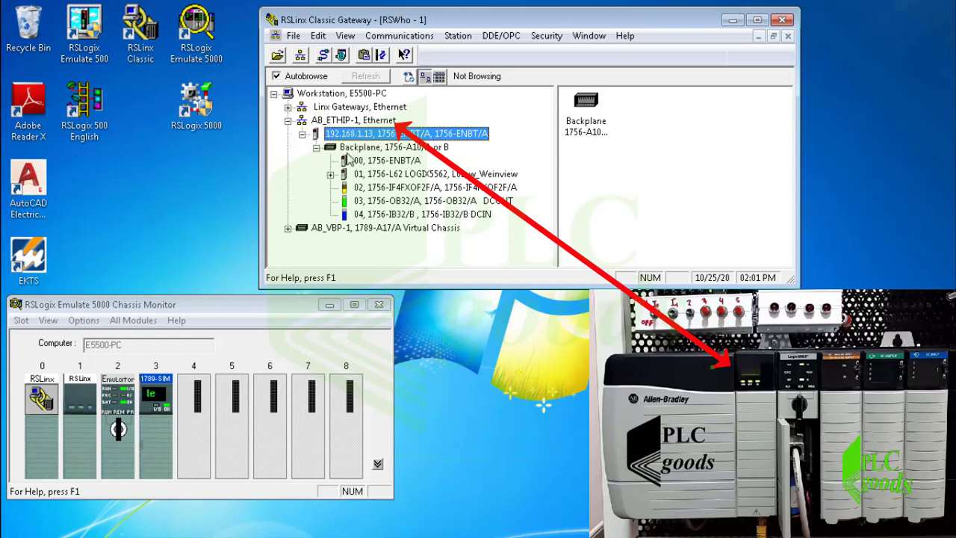
{"action": "left_click", "coordinate": [366, 147]}
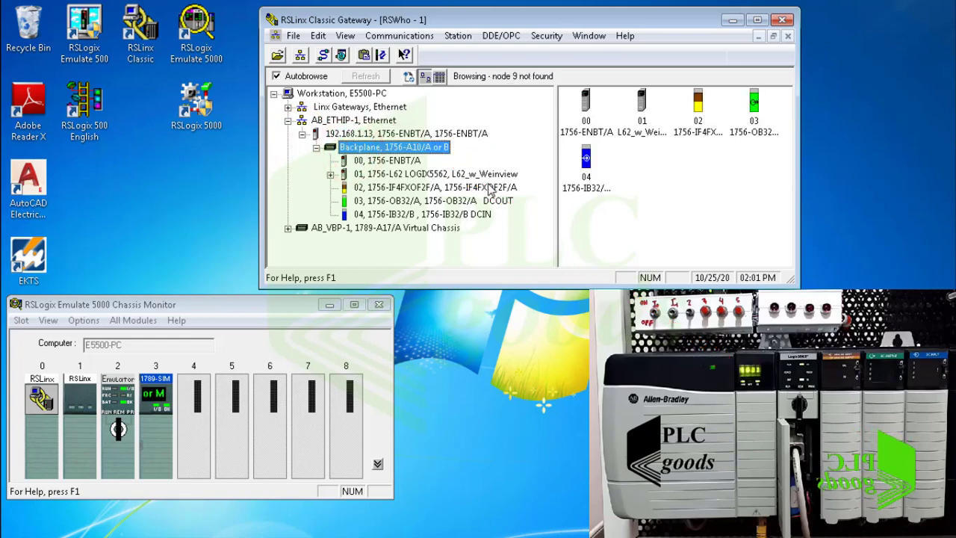
{"action": "left_click", "coordinate": [640, 120]}
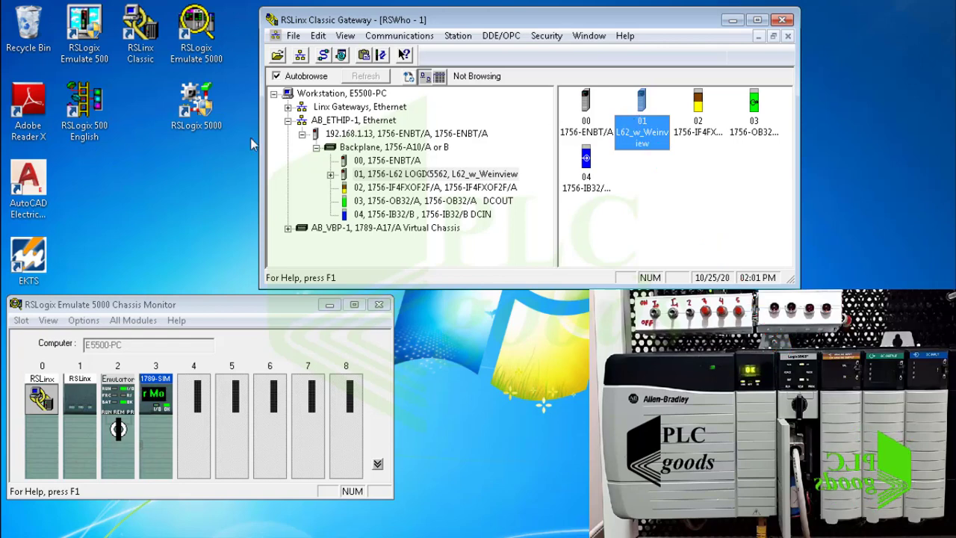
{"action": "double_click", "coordinate": [207, 123]}
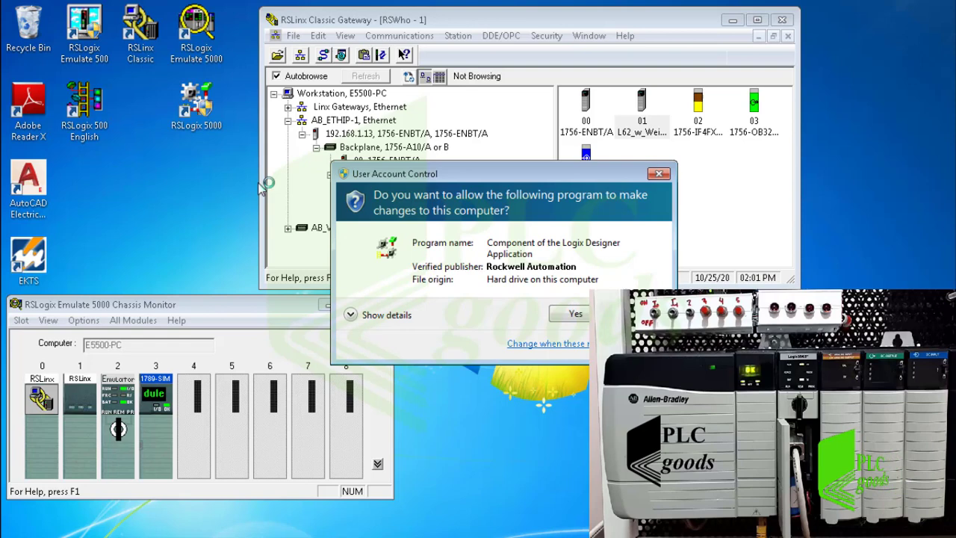
Allow RSLogix 5000 to start, then begin a new project with controller type 1756-L62 ControlLogix5562.
{"action": "left_click", "coordinate": [571, 314]}
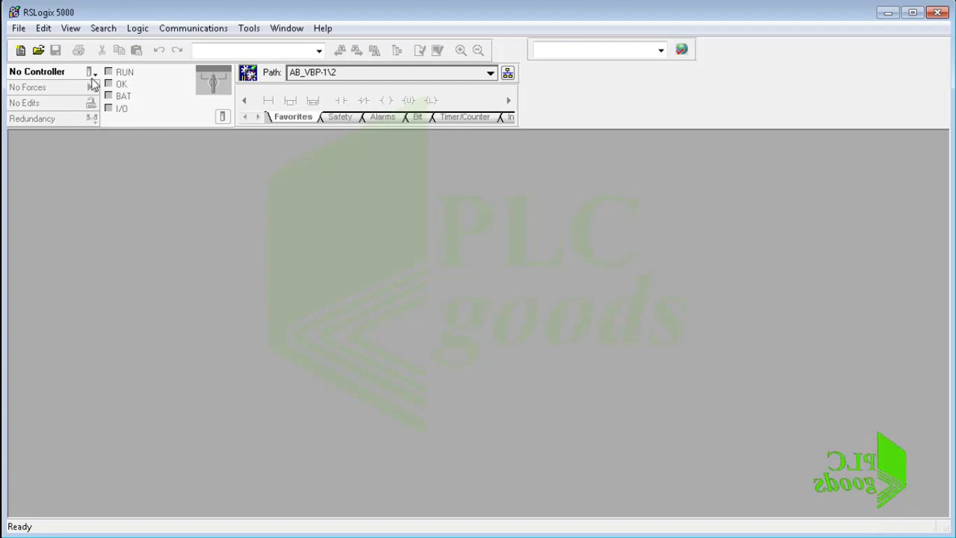
{"action": "left_click", "coordinate": [20, 50]}
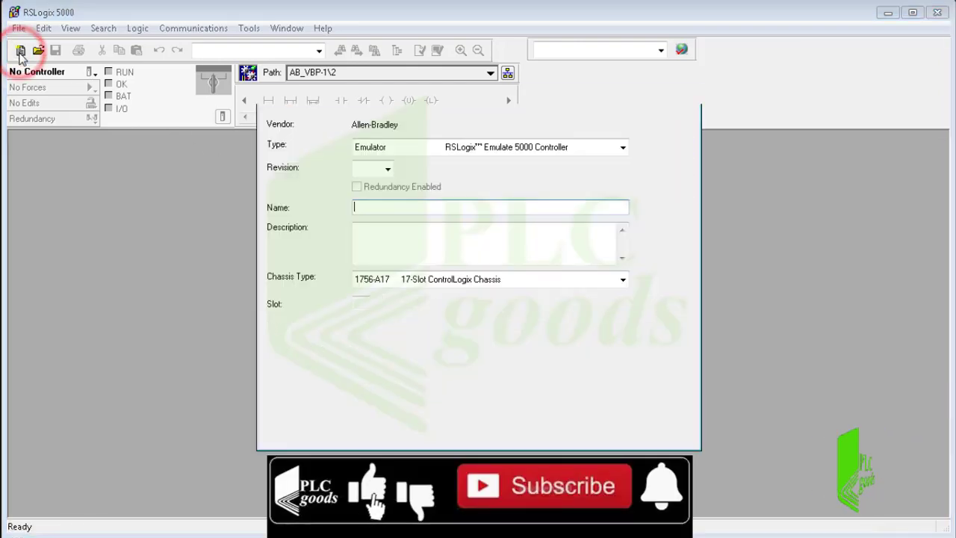
{"action": "left_click", "coordinate": [623, 147]}
{"action": "left_click", "coordinate": [623, 164]}
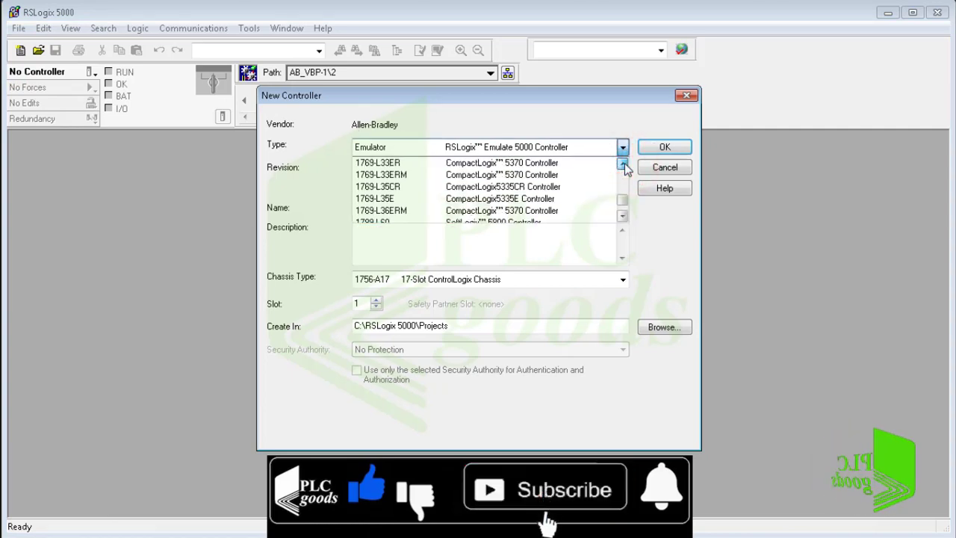
{"action": "left_click", "coordinate": [624, 164]}
{"action": "left_click", "coordinate": [623, 166]}
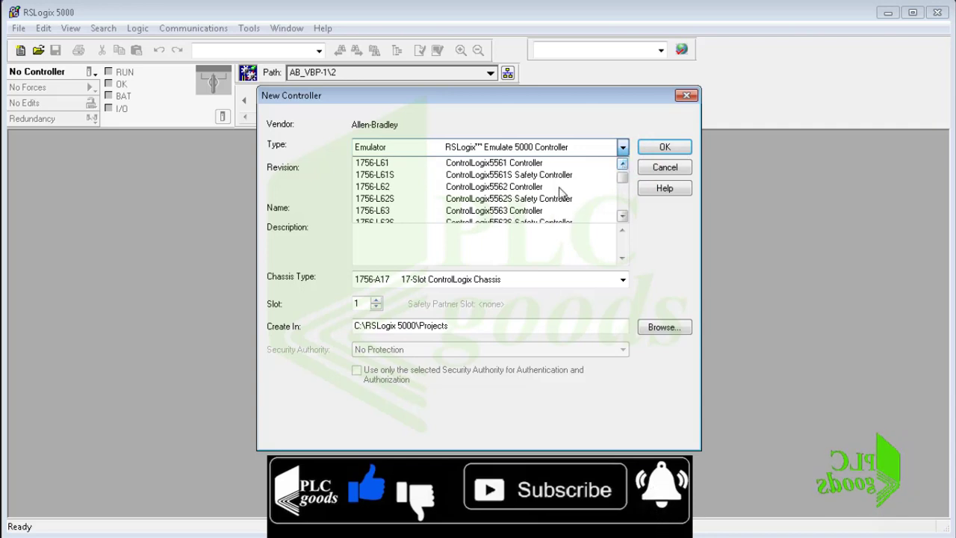
{"action": "left_click", "coordinate": [485, 188]}
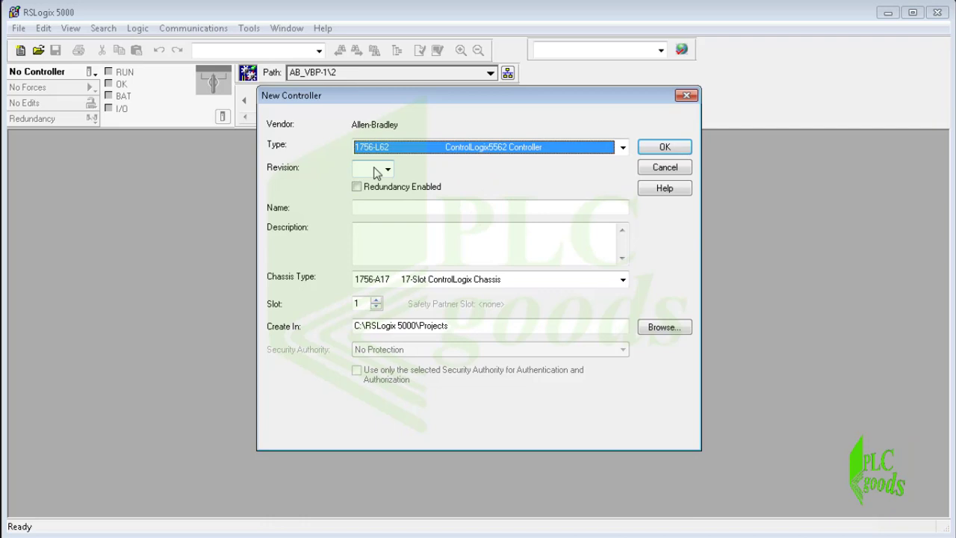
Read firmware revision 17.002 from the slot 01 controller's Device Properties in RSLinx.
{"action": "key", "text": "alt+Tab"}
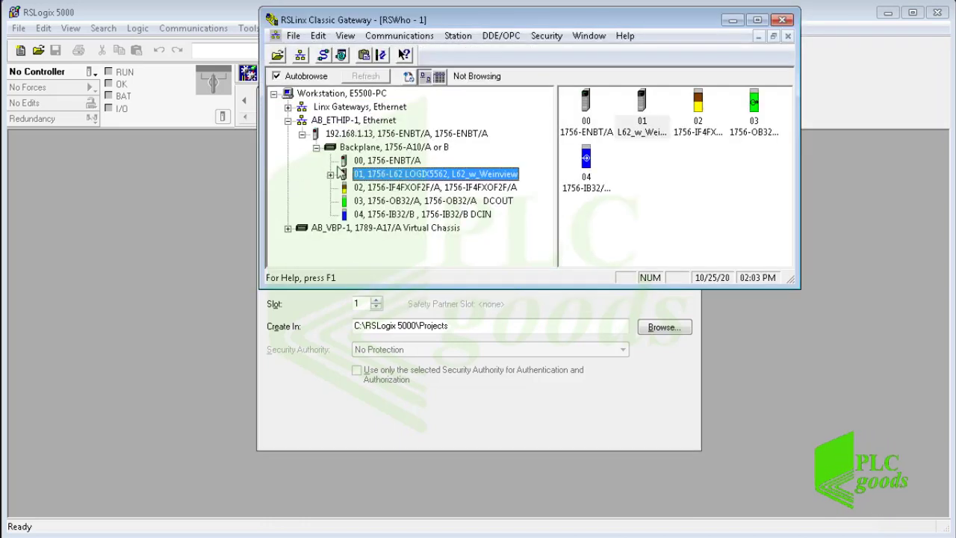
{"action": "right_click", "coordinate": [397, 177]}
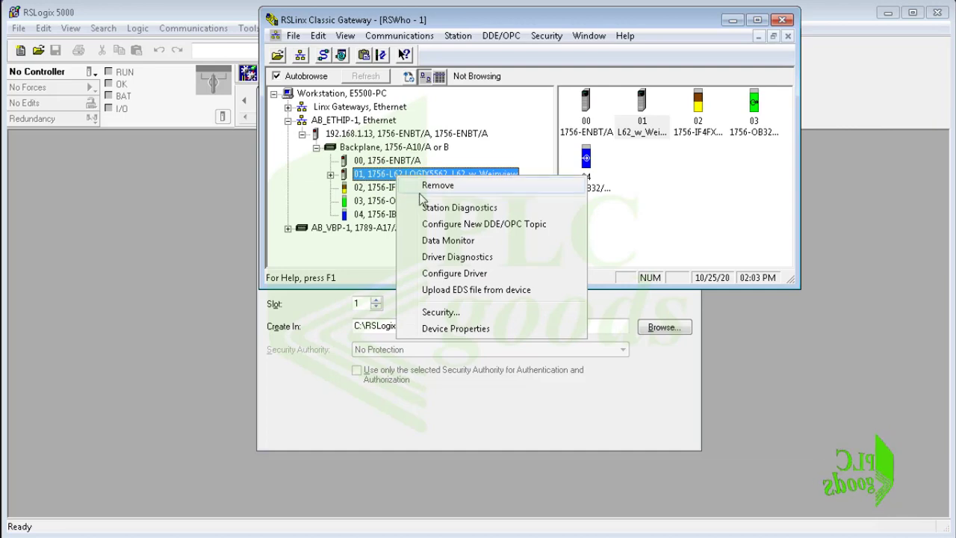
{"action": "left_click", "coordinate": [448, 329]}
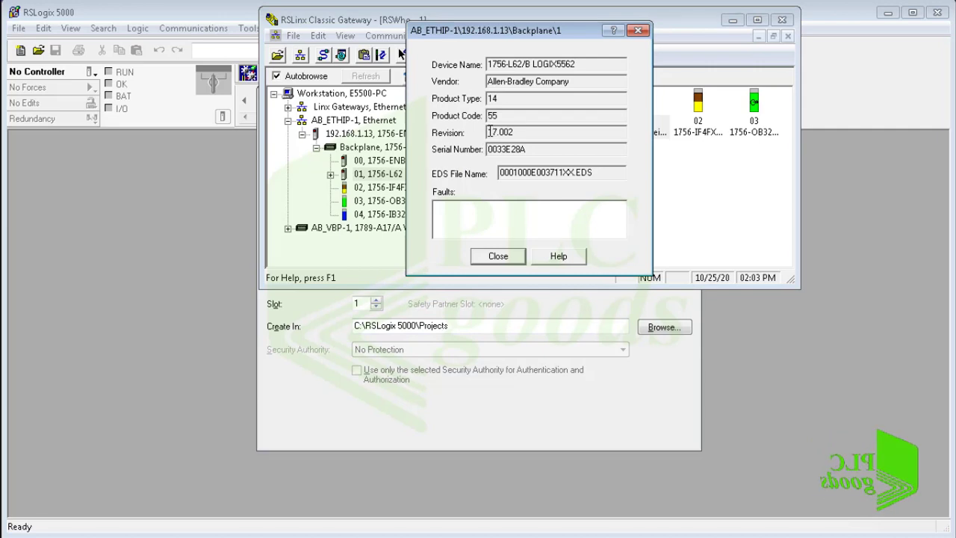
{"action": "left_click_drag", "start_coordinate": [489, 132], "coordinate": [521, 132]}
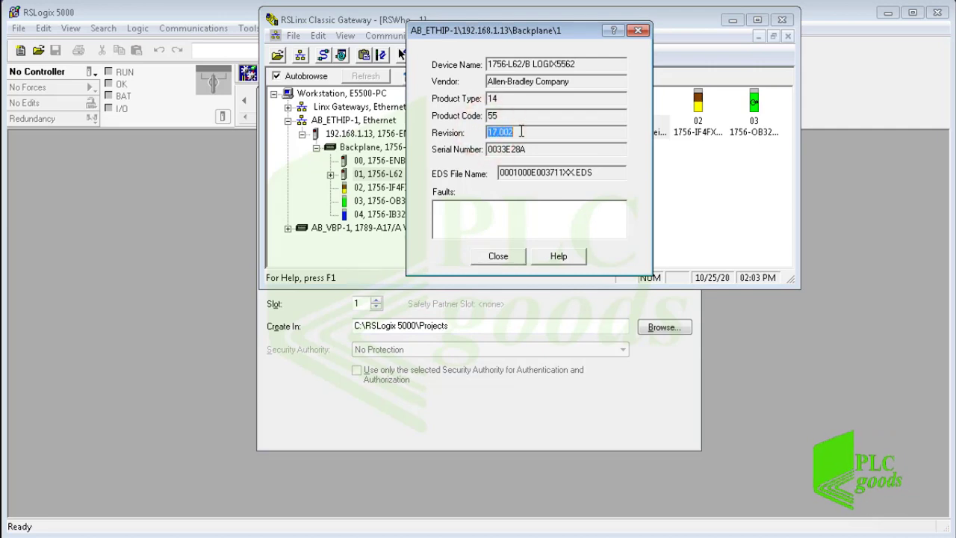
{"action": "left_click", "coordinate": [504, 258]}
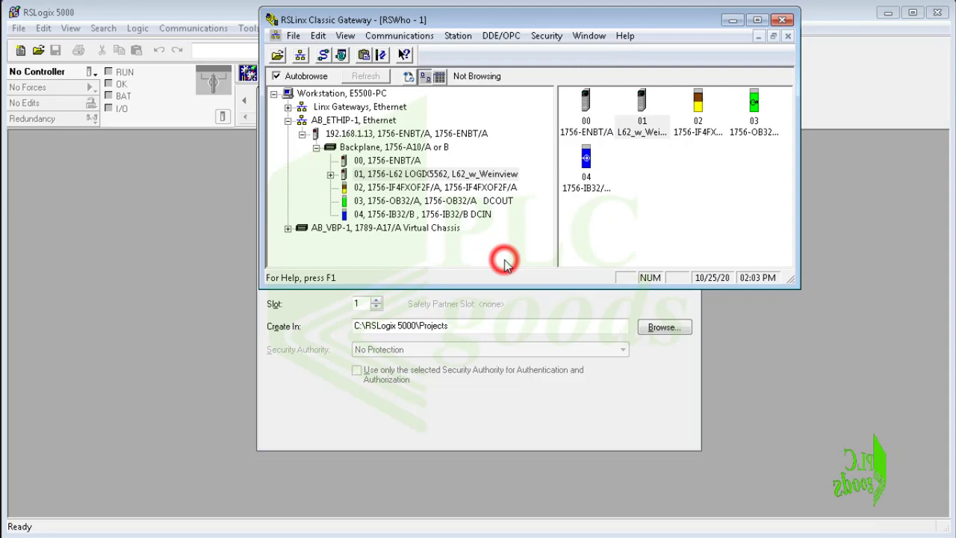
Set the new controller to revision 17 and name it Turn_On_Motor.
{"action": "left_click", "coordinate": [513, 309]}
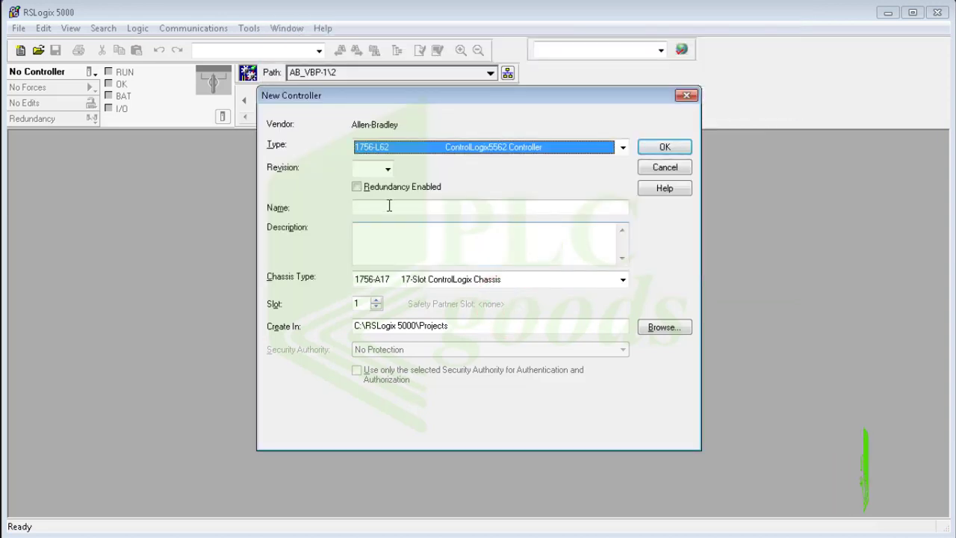
{"action": "left_click", "coordinate": [388, 170]}
{"action": "left_click", "coordinate": [373, 232]}
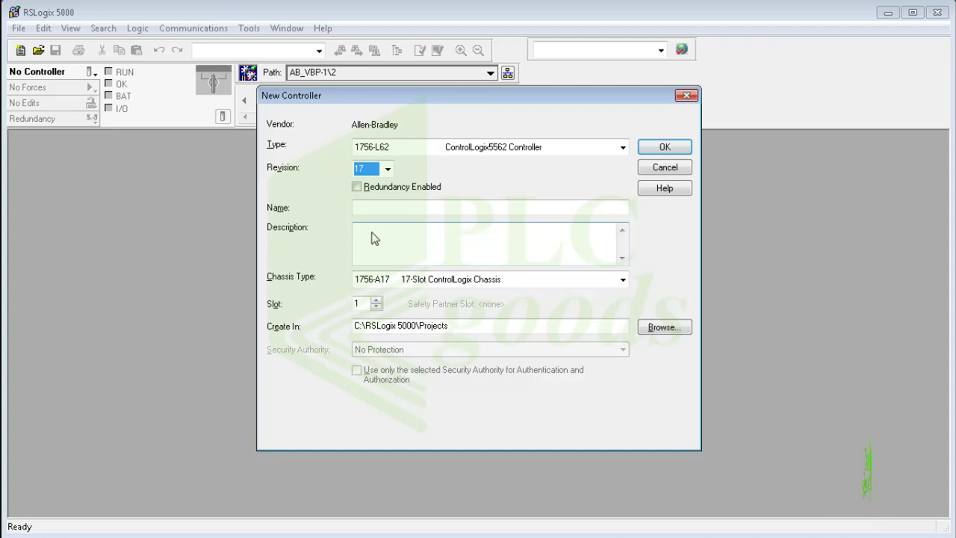
{"action": "left_click", "coordinate": [367, 208]}
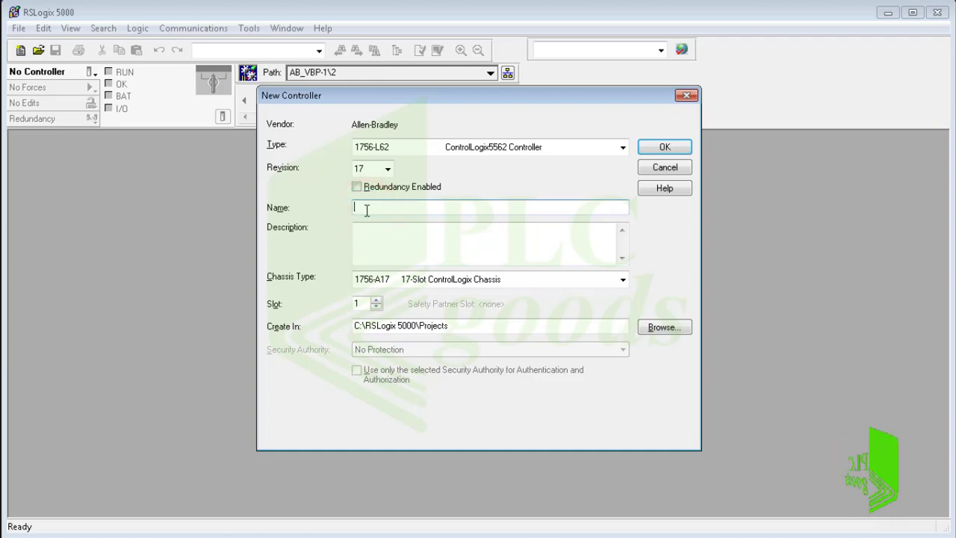
{"action": "type", "text": "Turn"}
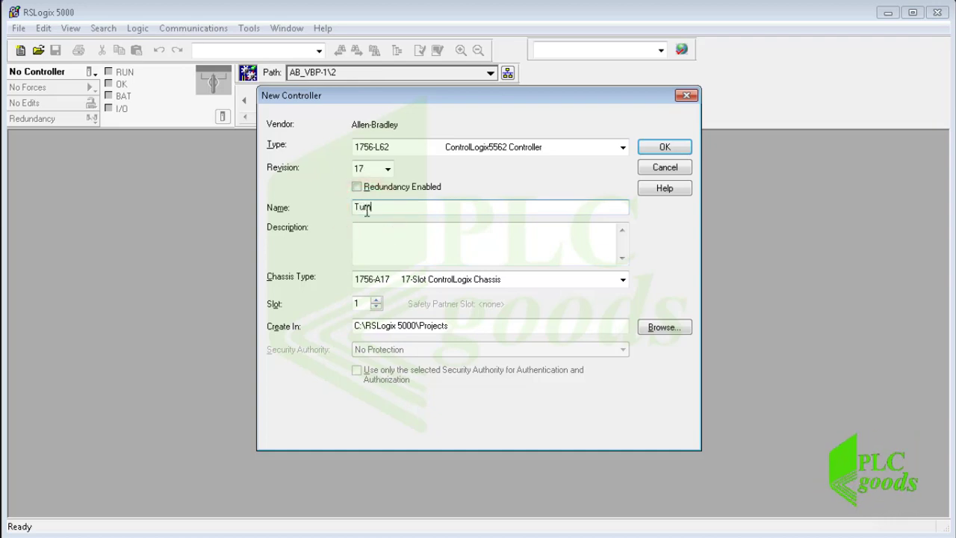
{"action": "type", "text": "_0"}
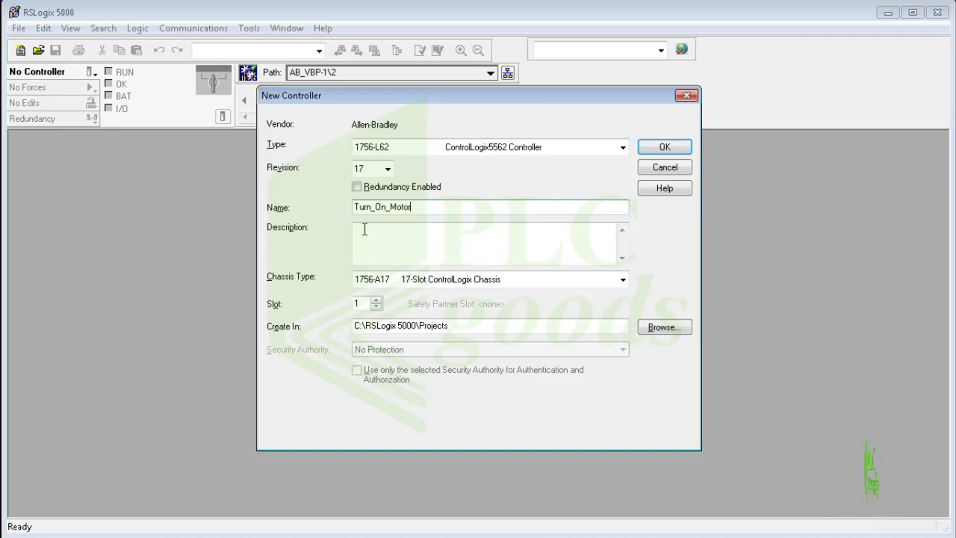
{"action": "left_click", "coordinate": [364, 229]}
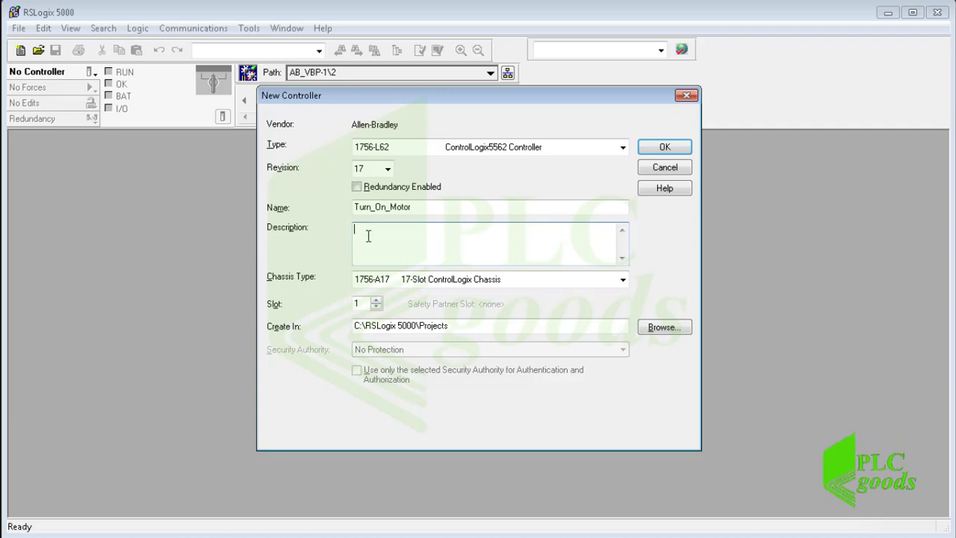
Choose the 10-slot 1756-A10 chassis, keep slot 1, and create the project.
{"action": "left_click", "coordinate": [384, 280]}
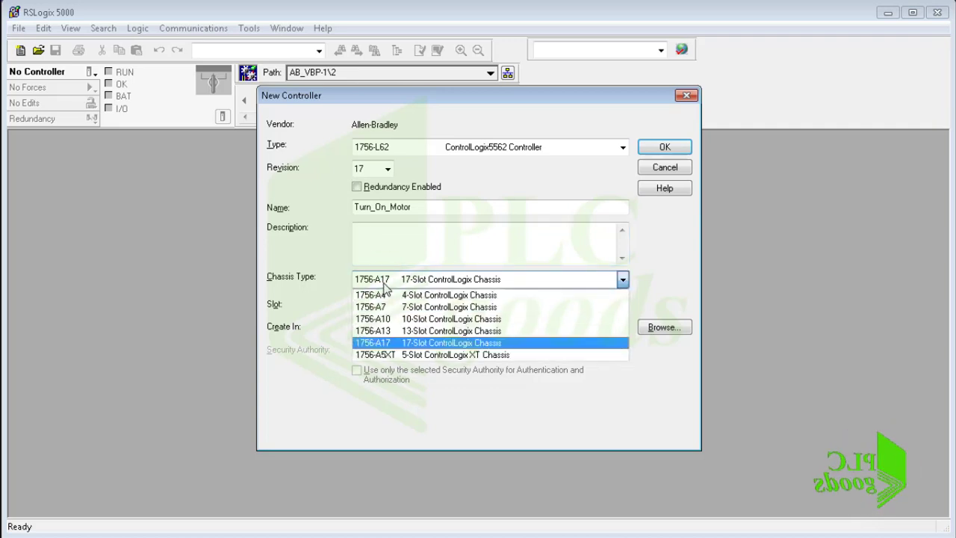
{"action": "left_click", "coordinate": [372, 319]}
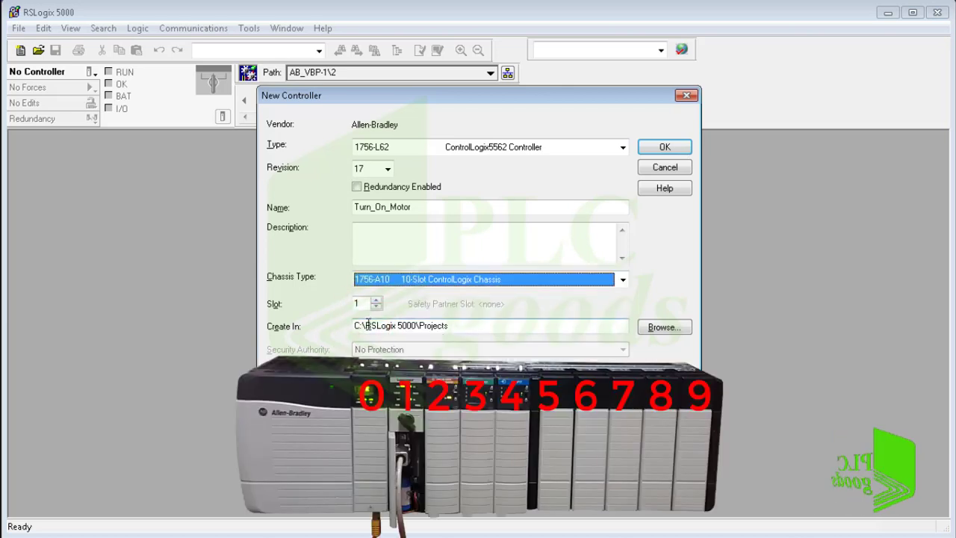
{"action": "left_click", "coordinate": [358, 303]}
{"action": "double_click", "coordinate": [358, 302]}
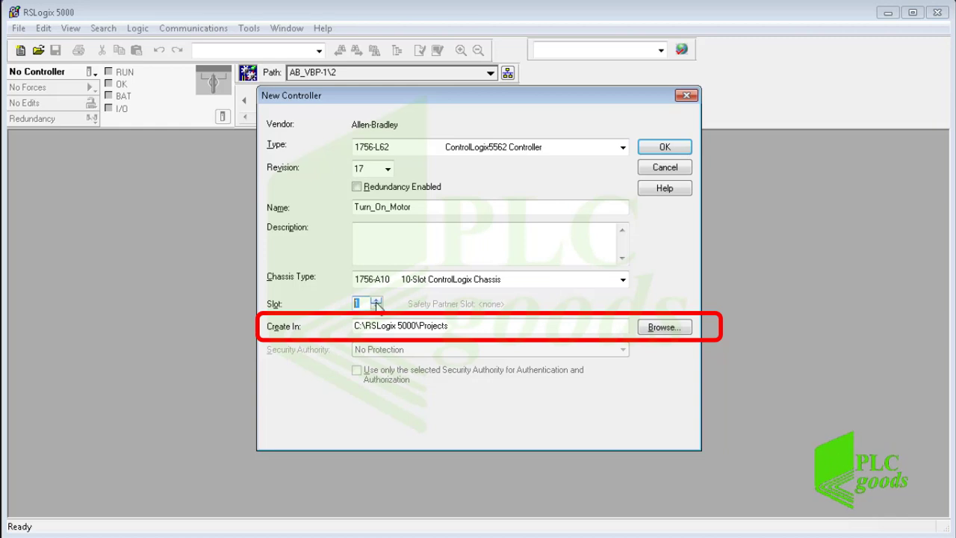
{"action": "left_click", "coordinate": [663, 148]}
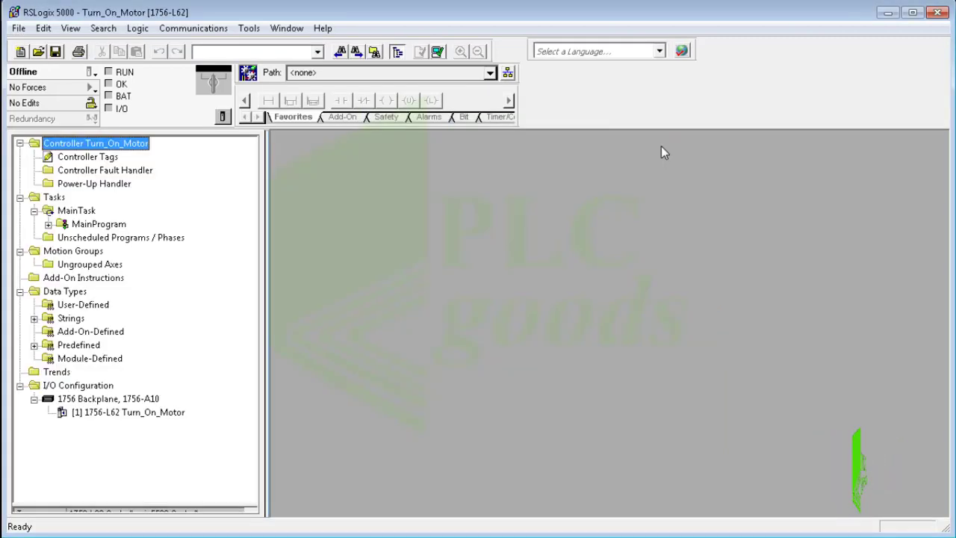
{"action": "left_click", "coordinate": [92, 146]}
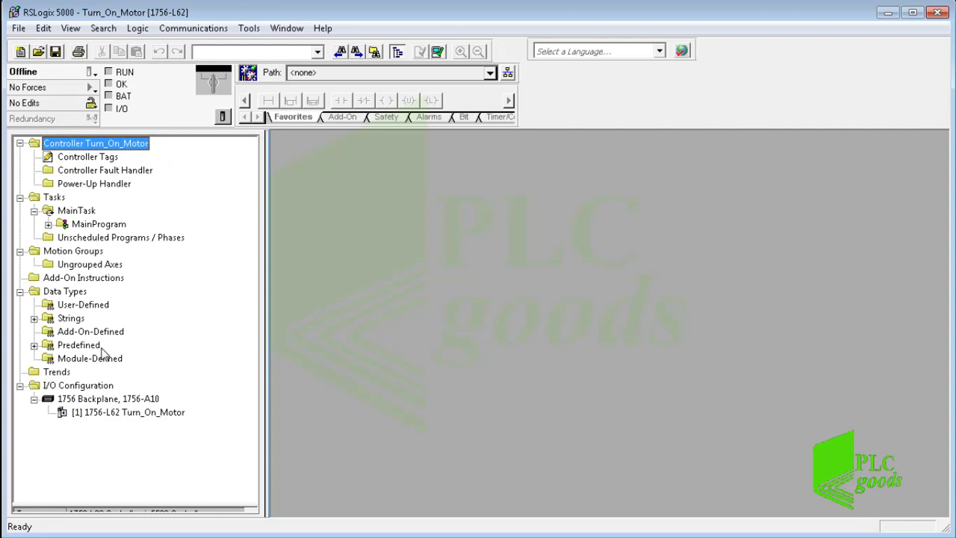
{"action": "left_click", "coordinate": [100, 412]}
{"action": "right_click", "coordinate": [132, 415]}
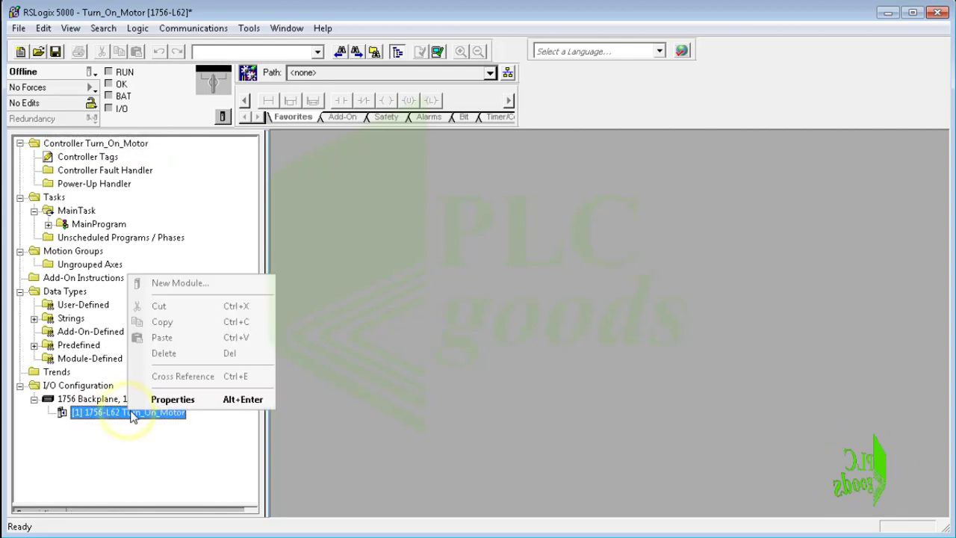
{"action": "left_click", "coordinate": [134, 399]}
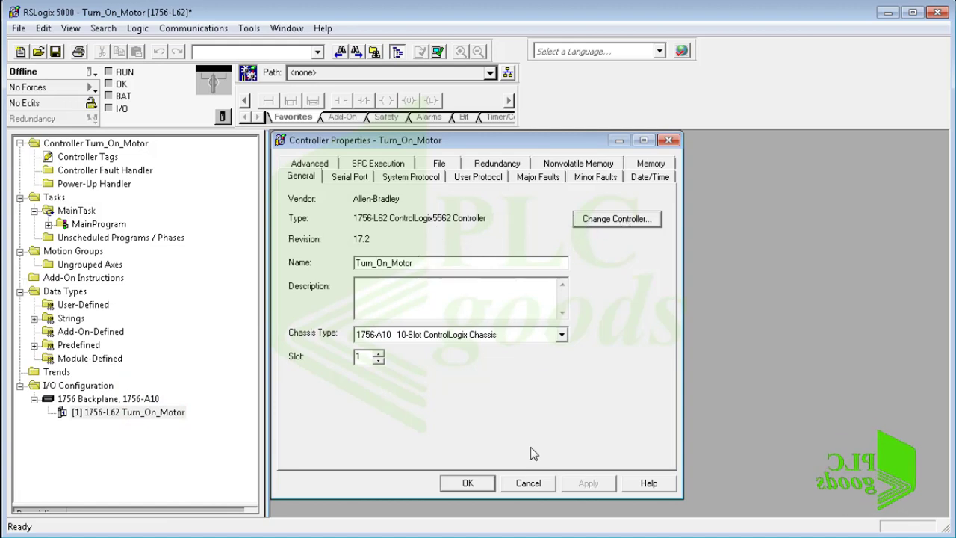
{"action": "left_click", "coordinate": [512, 482]}
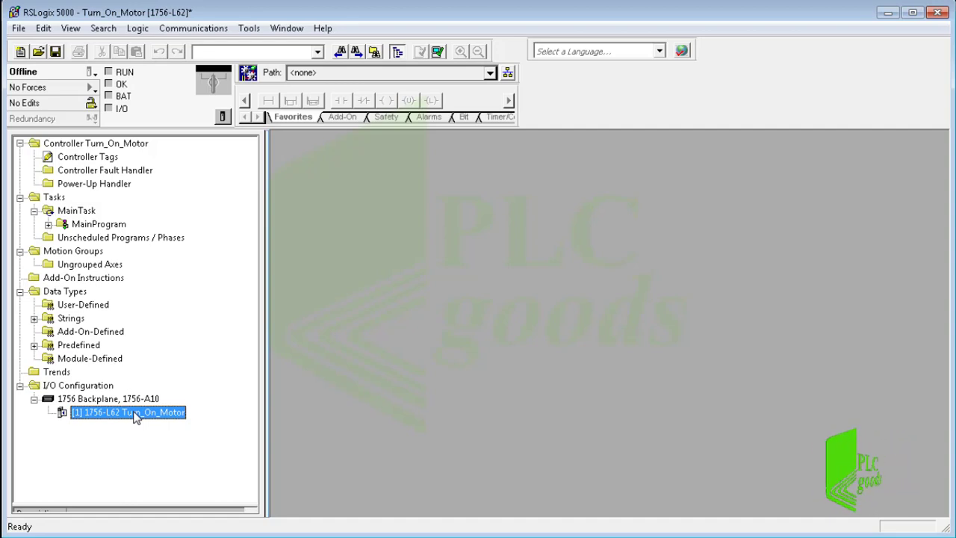
{"action": "right_click", "coordinate": [103, 402]}
Start a new backplane module and select 1756-IF4FXOF2F/A under the Analog category.
{"action": "left_click", "coordinate": [122, 408]}
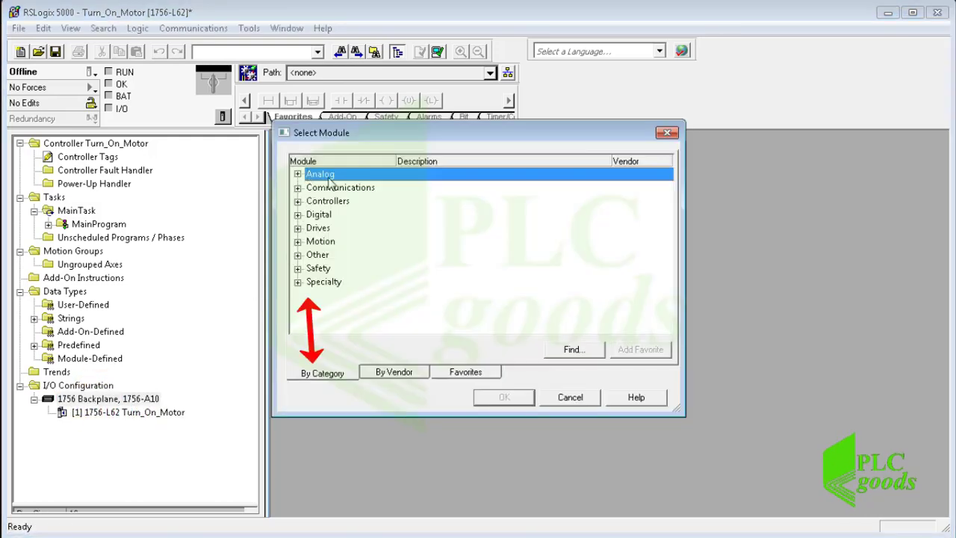
{"action": "left_click", "coordinate": [321, 188]}
{"action": "left_click", "coordinate": [298, 174]}
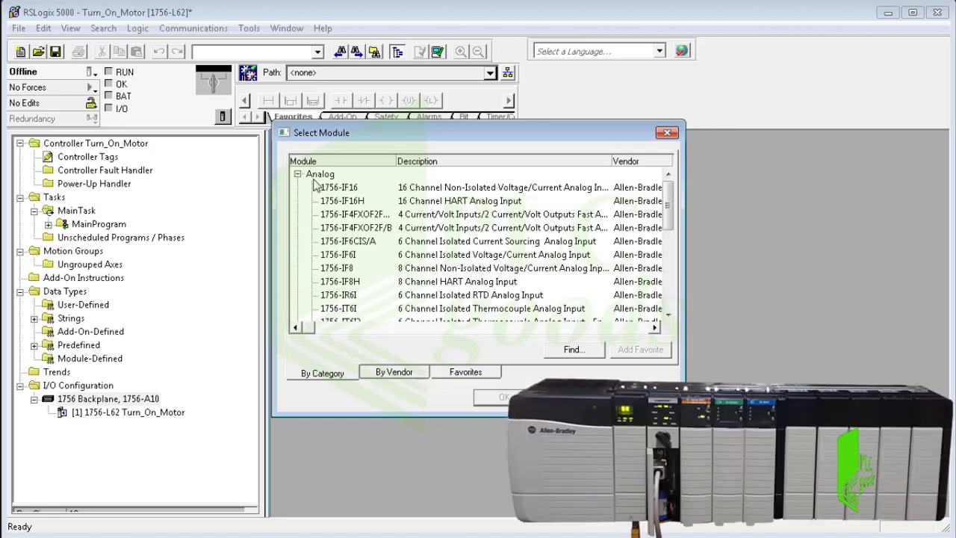
{"action": "left_click", "coordinate": [350, 214]}
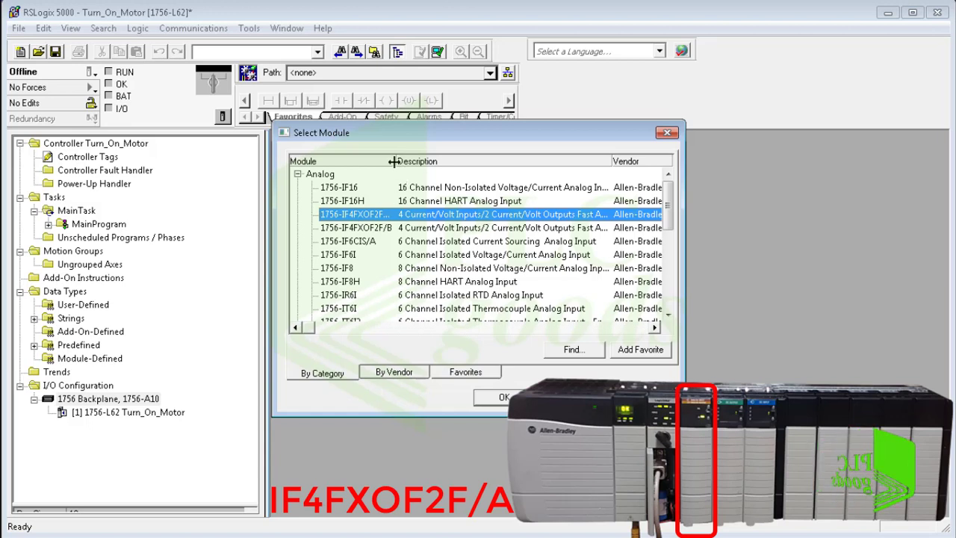
{"action": "left_click_drag", "start_coordinate": [396, 162], "coordinate": [417, 161]}
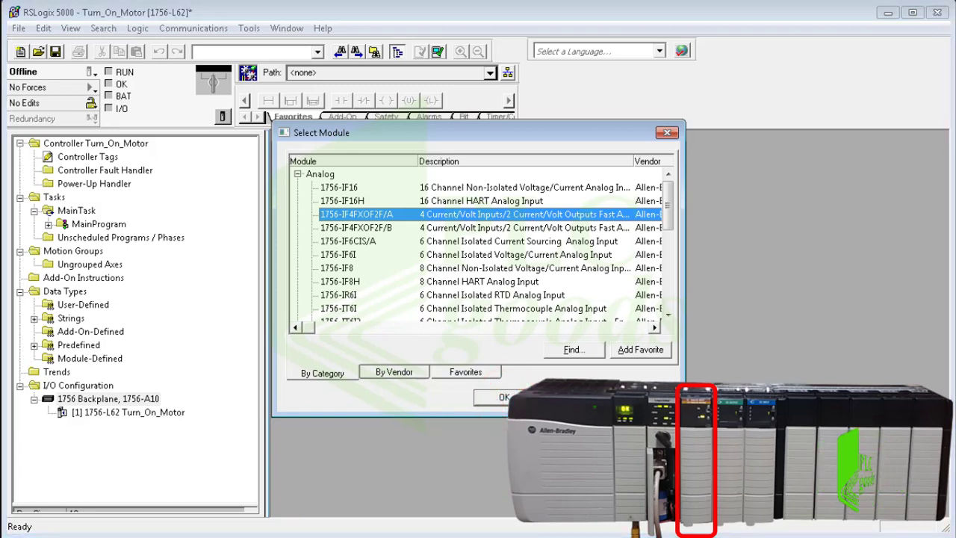
Name the 1756-IF4FXOF2F/A module Analog_IN_Out in slot 2 and list its comm formats.
{"action": "left_click", "coordinate": [502, 397]}
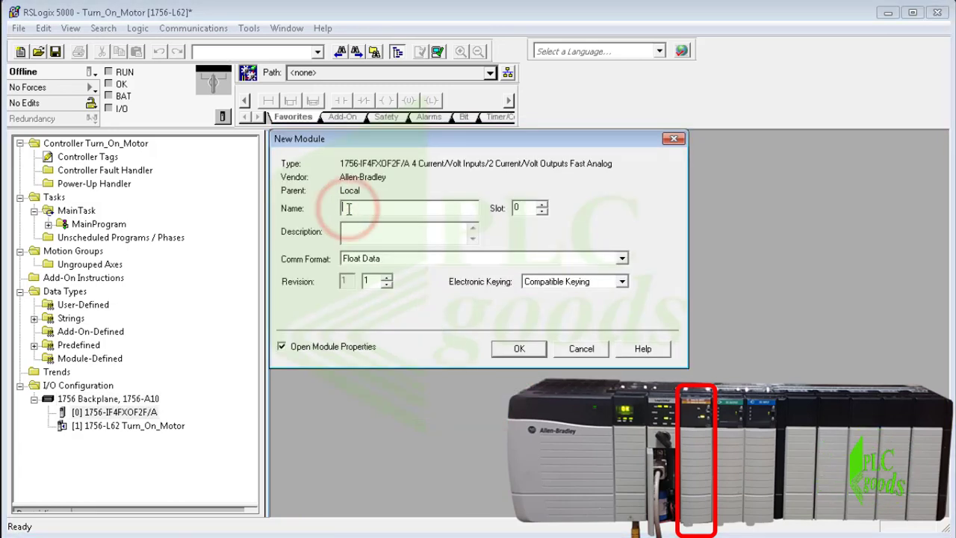
{"action": "type", "text": "Ana"}
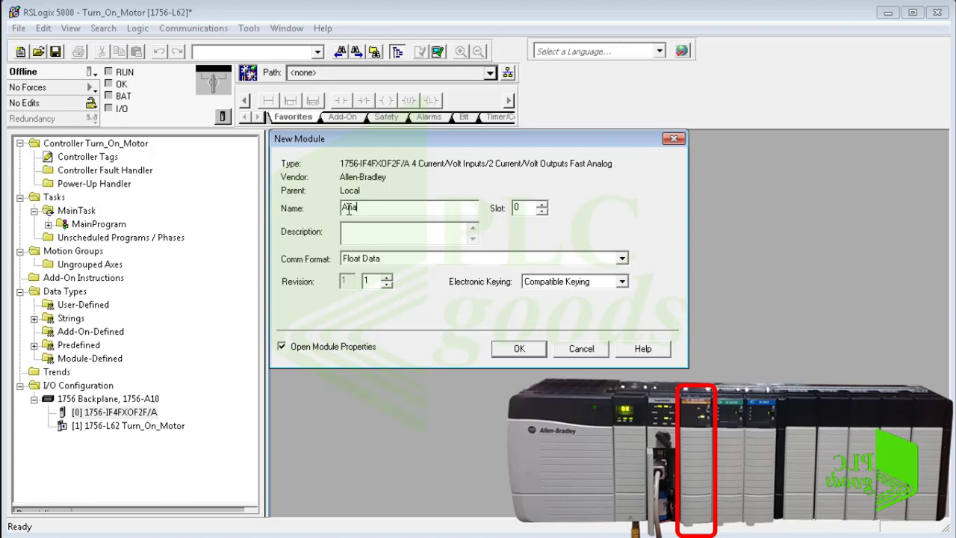
{"action": "type", "text": "log_"}
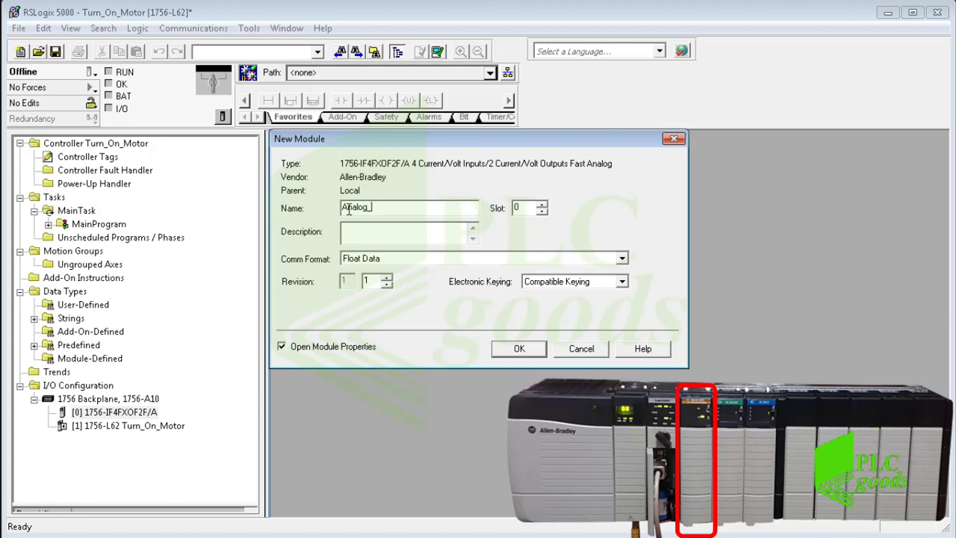
{"action": "type", "text": "IN_Ou"}
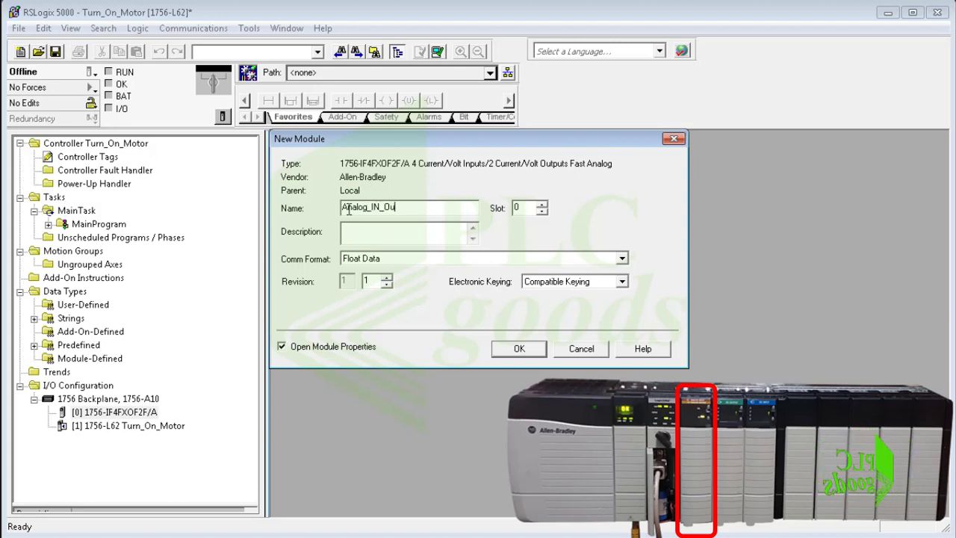
{"action": "type", "text": "t"}
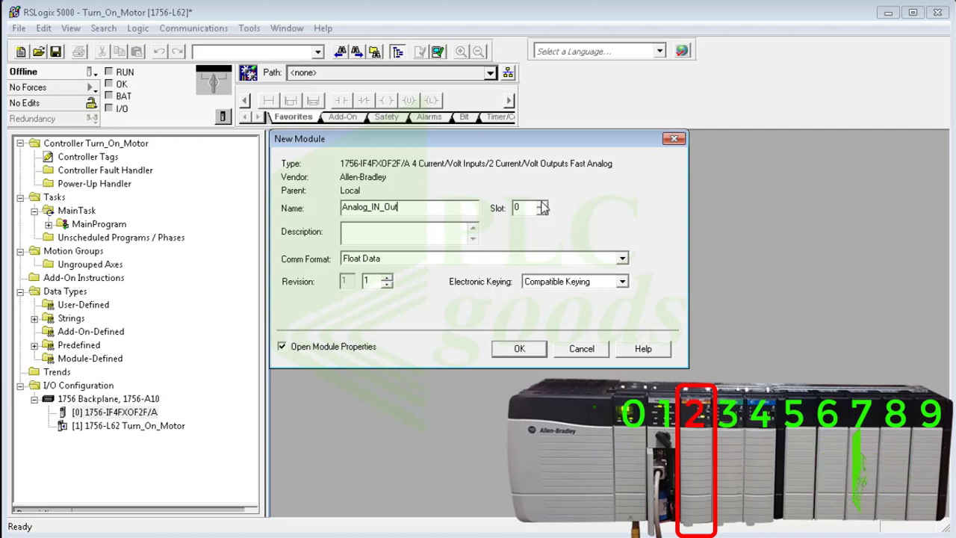
{"action": "double_click", "coordinate": [541, 204]}
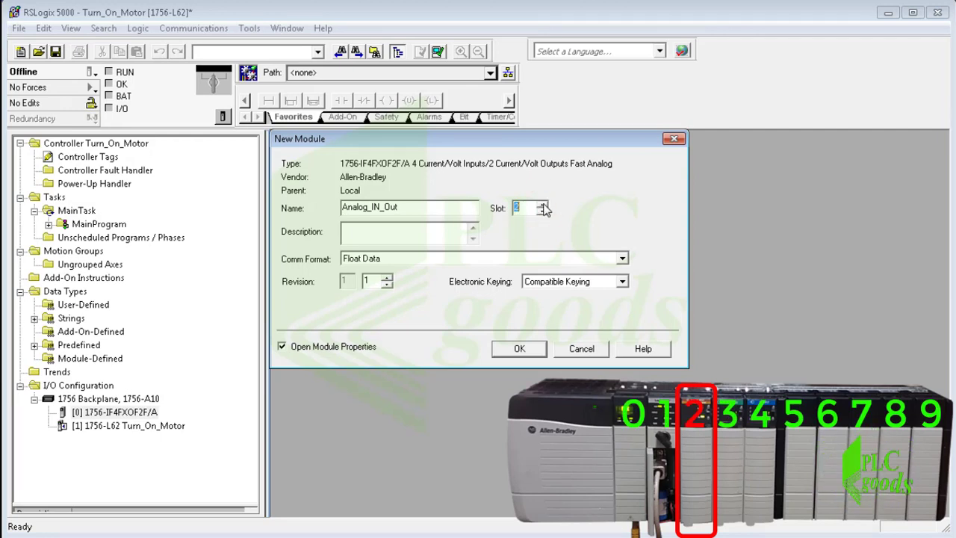
{"action": "left_click", "coordinate": [413, 237]}
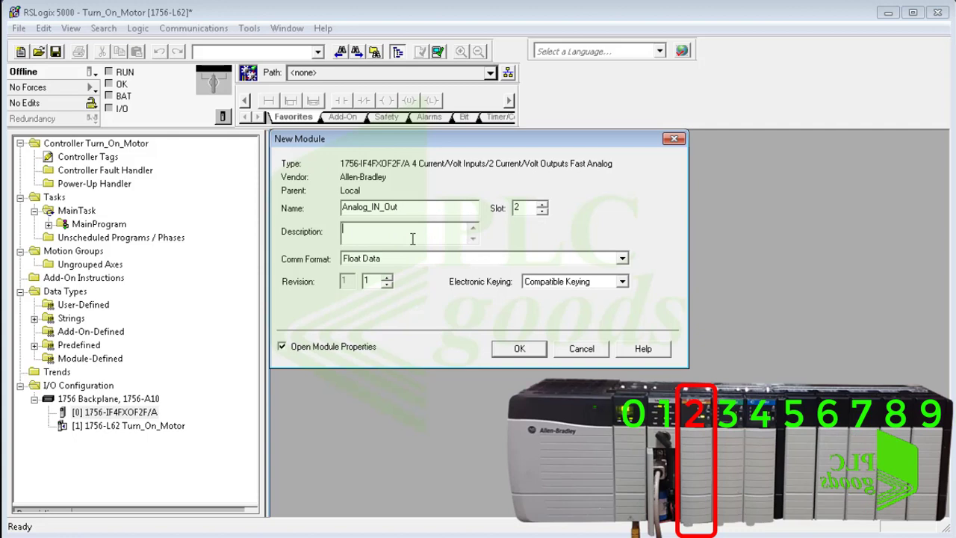
{"action": "left_click", "coordinate": [409, 258]}
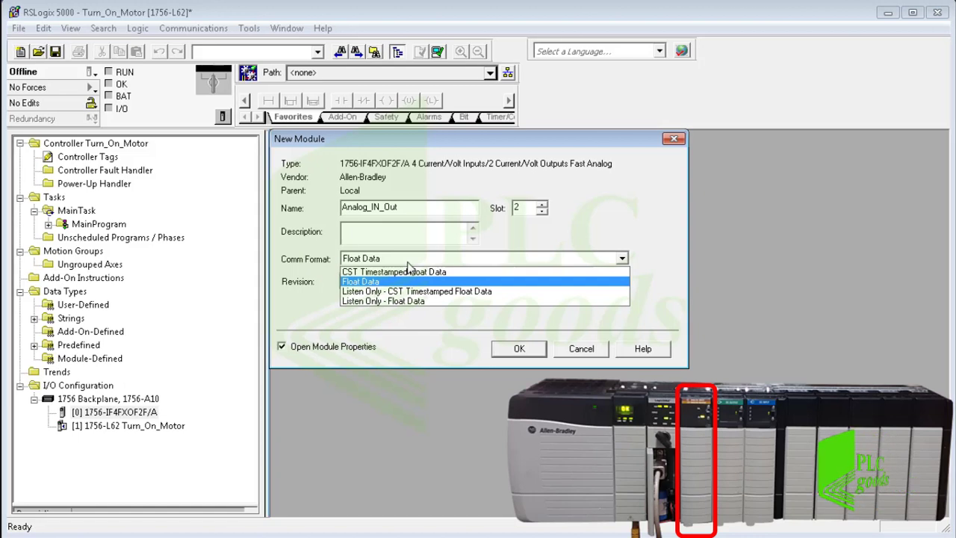
Choose Float Data comm format and, after trying Disable Keying, settle on Compatible Keying.
{"action": "left_click", "coordinate": [362, 282]}
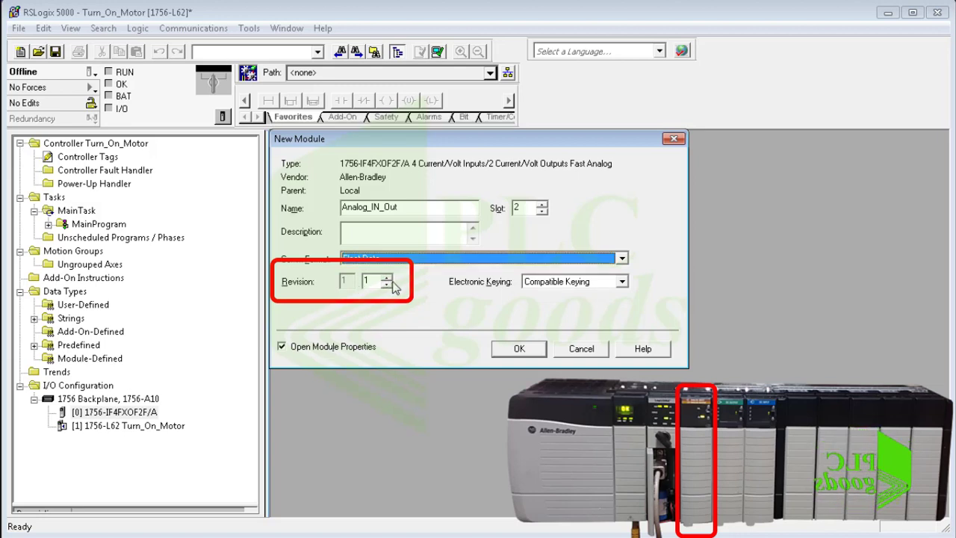
{"action": "left_click", "coordinate": [553, 283]}
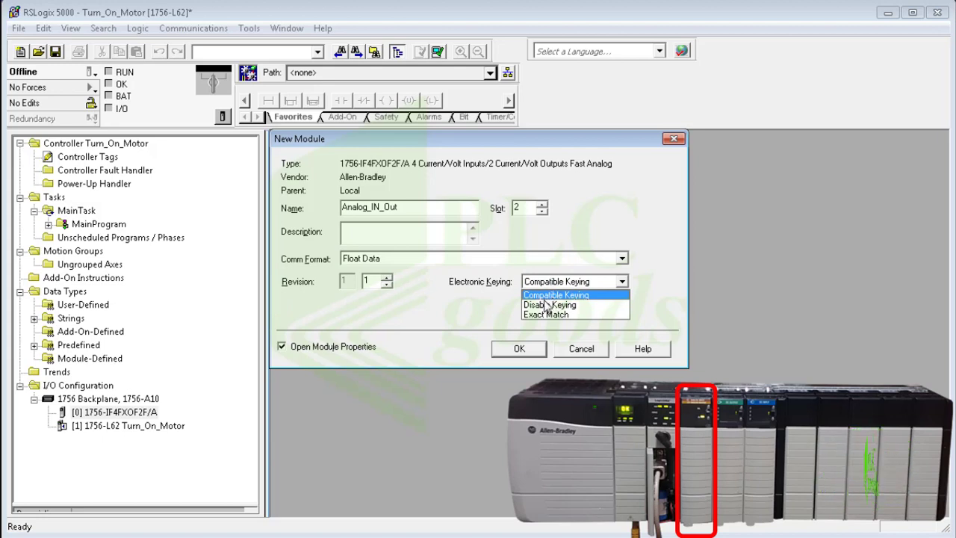
{"action": "left_click", "coordinate": [549, 304]}
{"action": "left_click", "coordinate": [551, 282]}
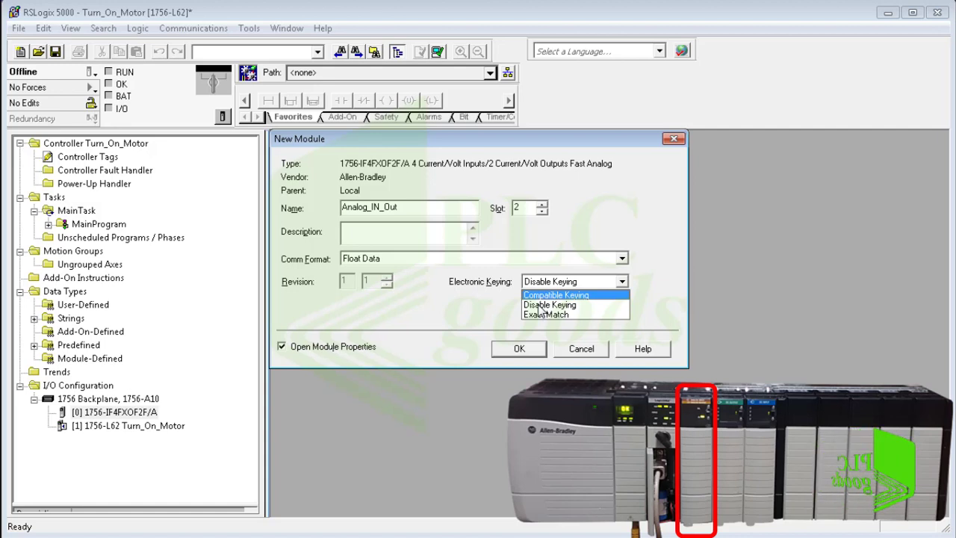
{"action": "left_click", "coordinate": [541, 295]}
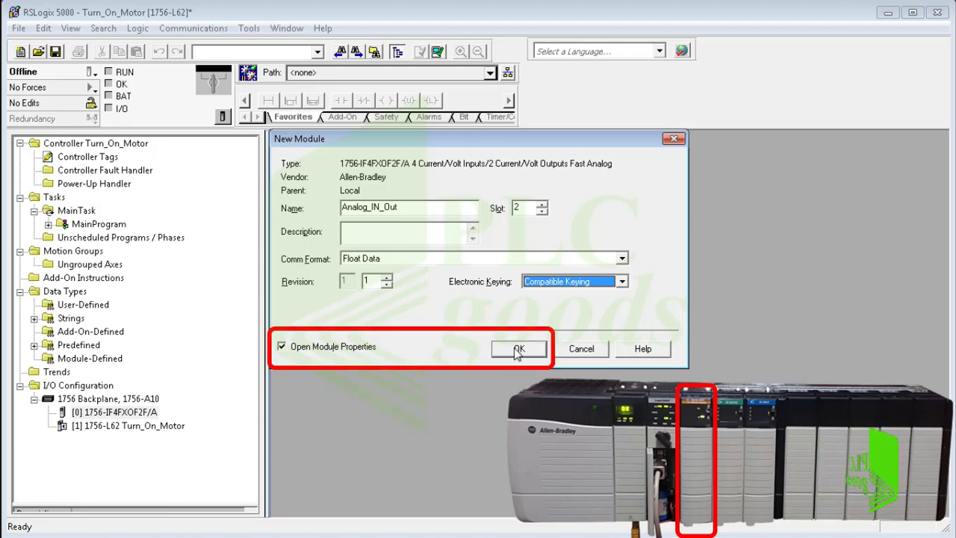
Create Analog_IN_Out, review its tabs and channels 1–2 keeping the -10 V to 10 V range, and close.
{"action": "left_click", "coordinate": [517, 349]}
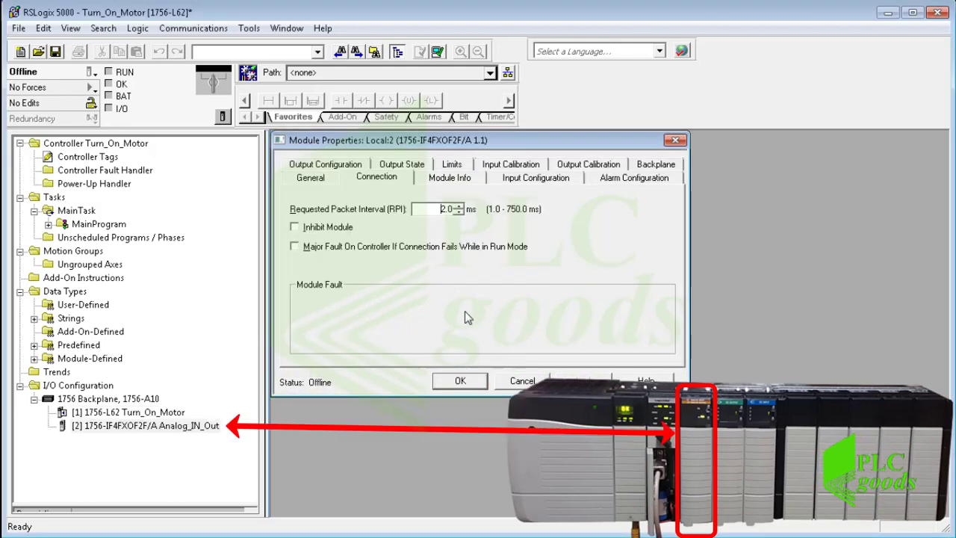
{"action": "left_click", "coordinate": [314, 181]}
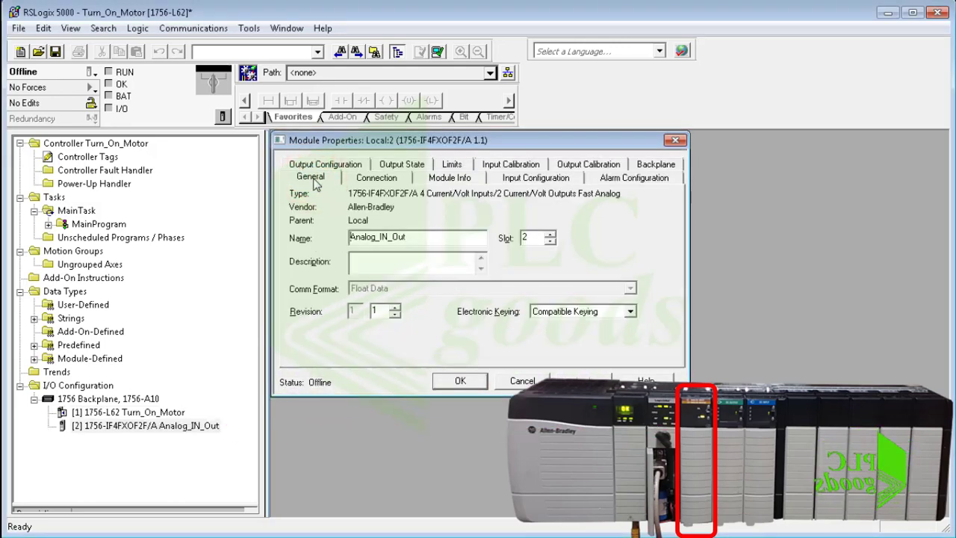
{"action": "left_click", "coordinate": [371, 185]}
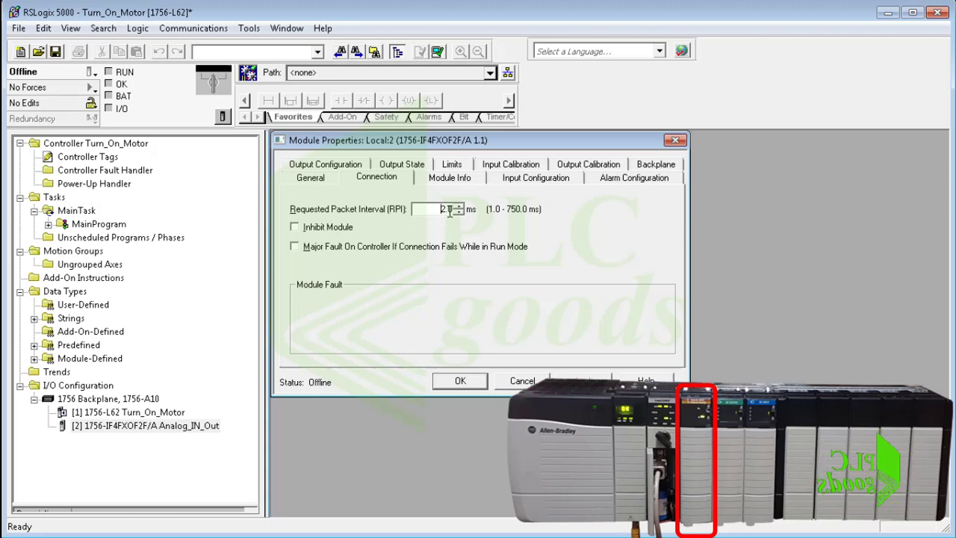
{"action": "left_click", "coordinate": [521, 181]}
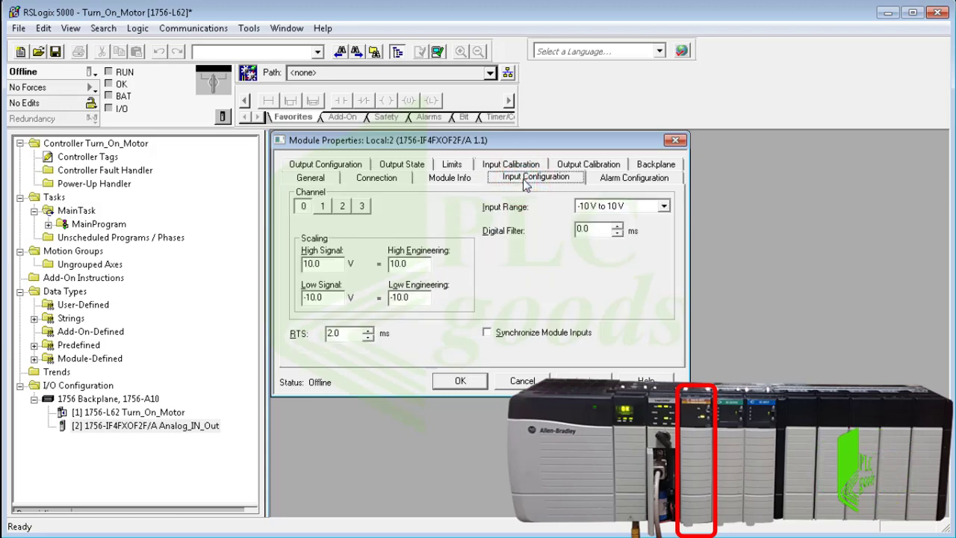
{"action": "left_click", "coordinate": [664, 206]}
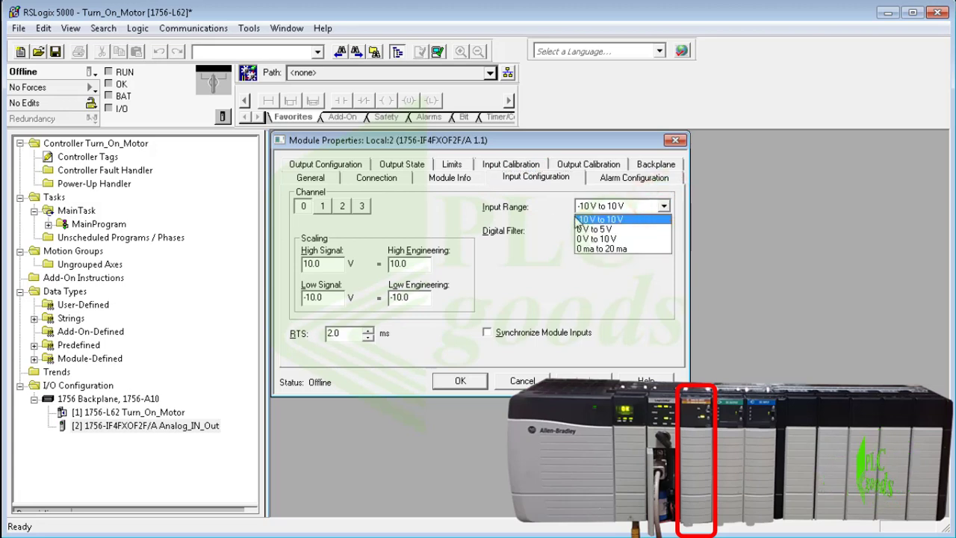
{"action": "left_click", "coordinate": [324, 209]}
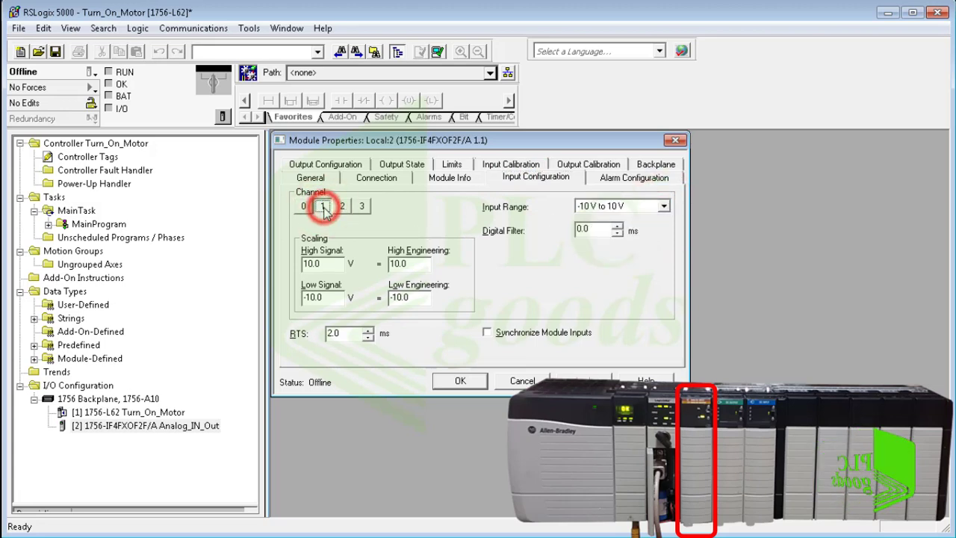
{"action": "left_click", "coordinate": [342, 209]}
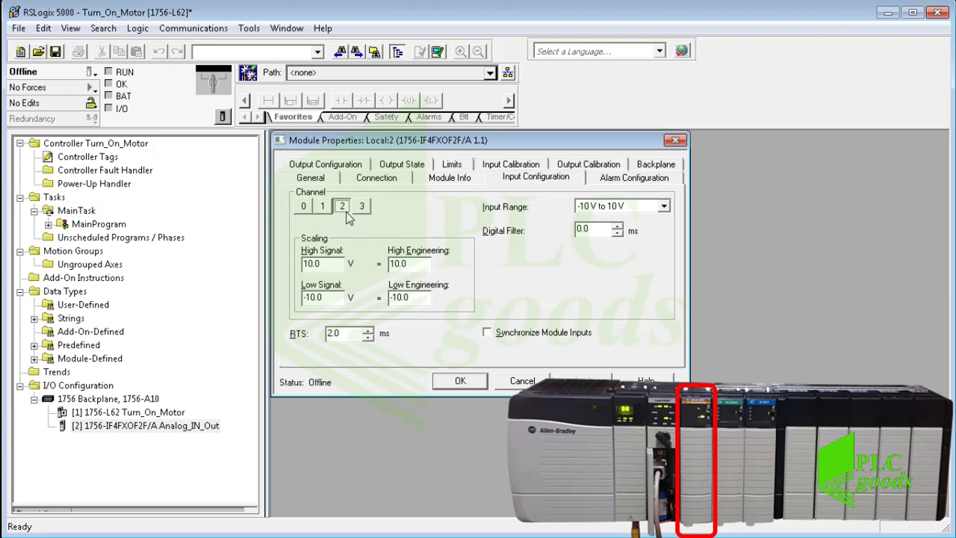
{"action": "left_click", "coordinate": [464, 381]}
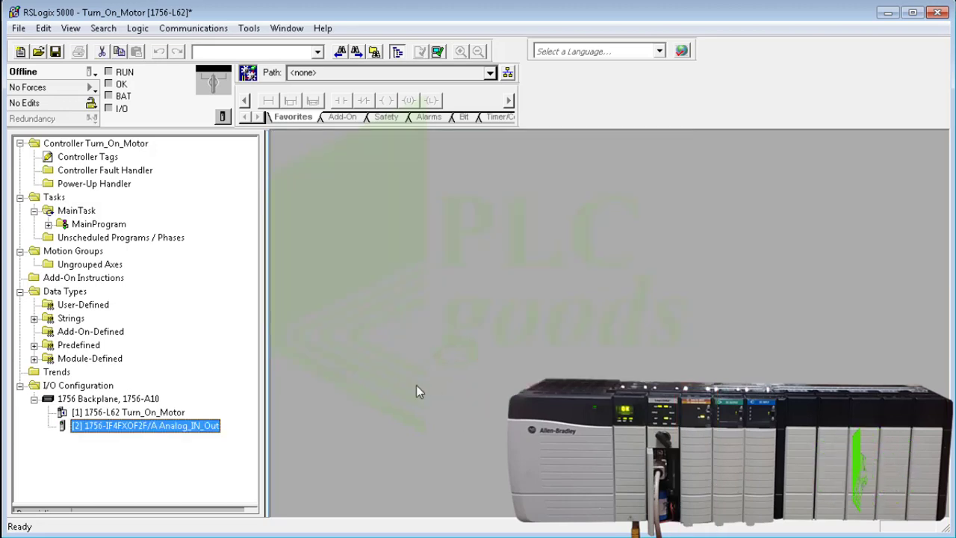
From the 1756 Backplane's New Module catalogue, expand Digital and confirm 1756-OB32.
{"action": "right_click", "coordinate": [109, 399]}
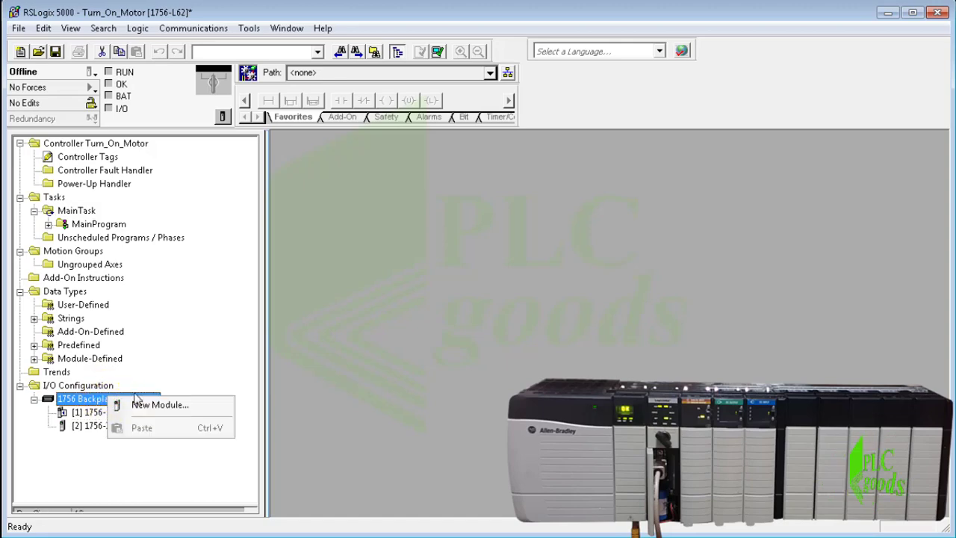
{"action": "left_click", "coordinate": [146, 404]}
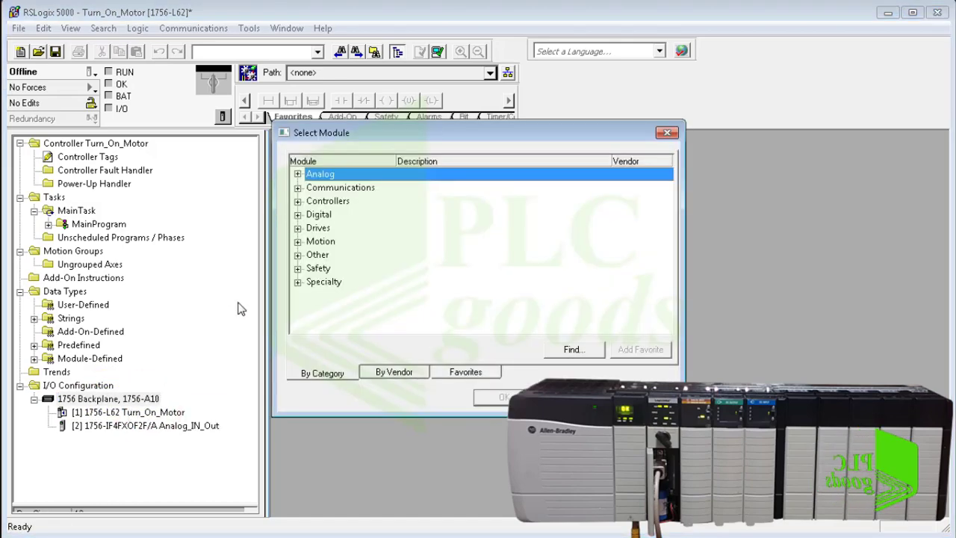
{"action": "left_click", "coordinate": [297, 214]}
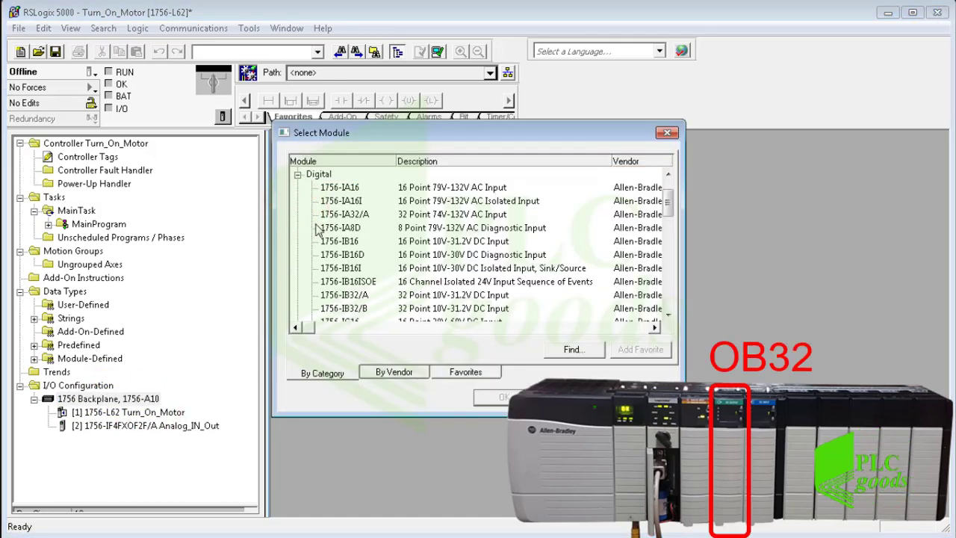
{"action": "left_click", "coordinate": [318, 228]}
{"action": "scroll", "coordinate": [340, 257], "scroll_direction": "down", "scroll_amount": 2}
{"action": "scroll", "coordinate": [339, 257], "scroll_direction": "down", "scroll_amount": 2}
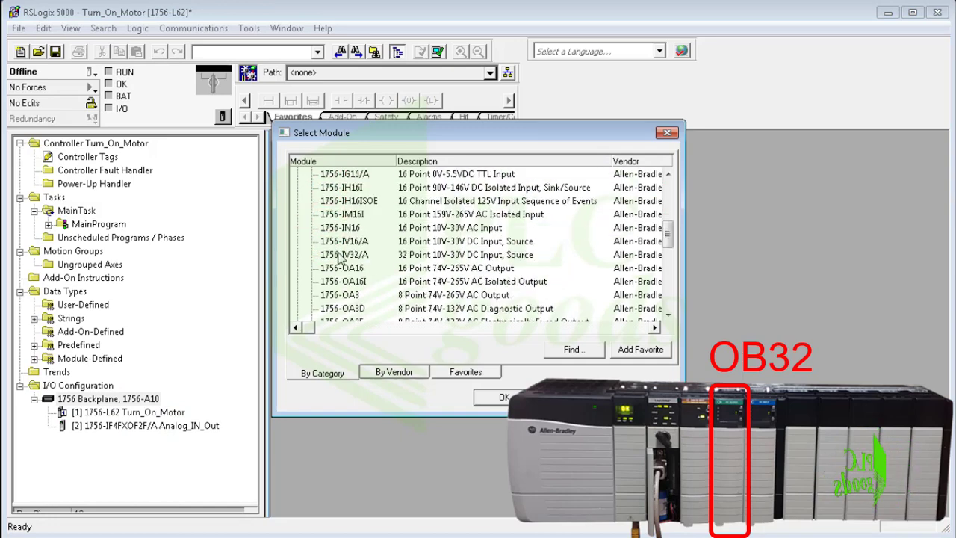
{"action": "scroll", "coordinate": [340, 261], "scroll_direction": "down", "scroll_amount": 2}
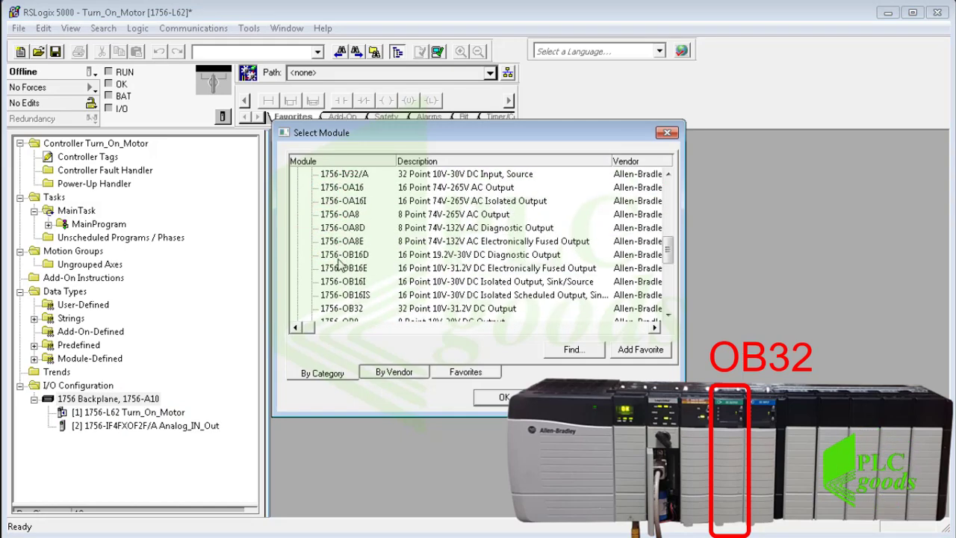
{"action": "left_click", "coordinate": [351, 310]}
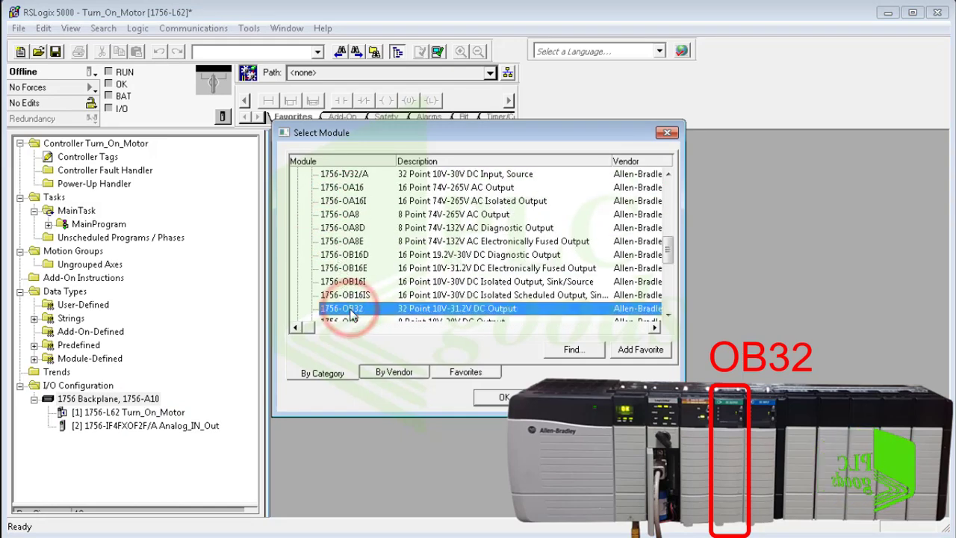
{"action": "left_click", "coordinate": [484, 397]}
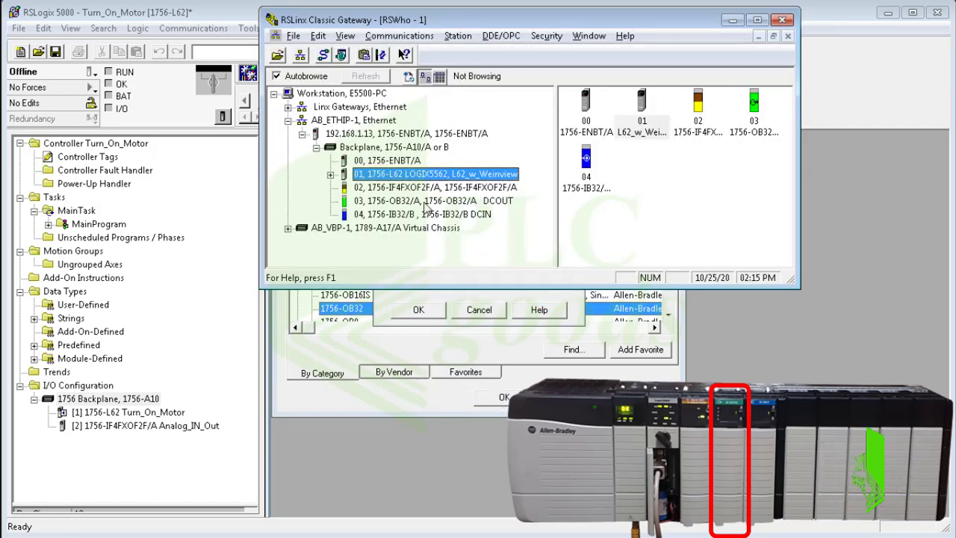
{"action": "left_click", "coordinate": [427, 202]}
{"action": "right_click", "coordinate": [428, 203]}
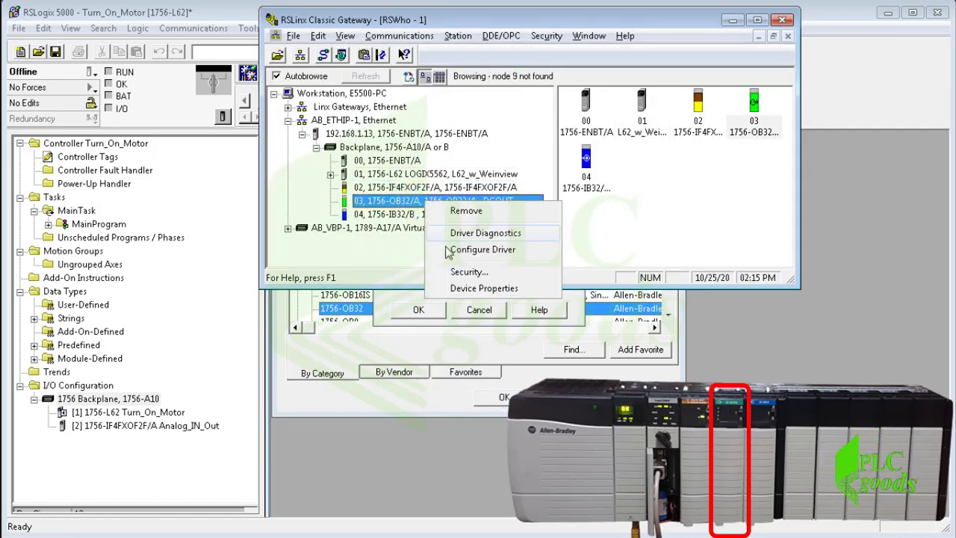
{"action": "left_click", "coordinate": [460, 289]}
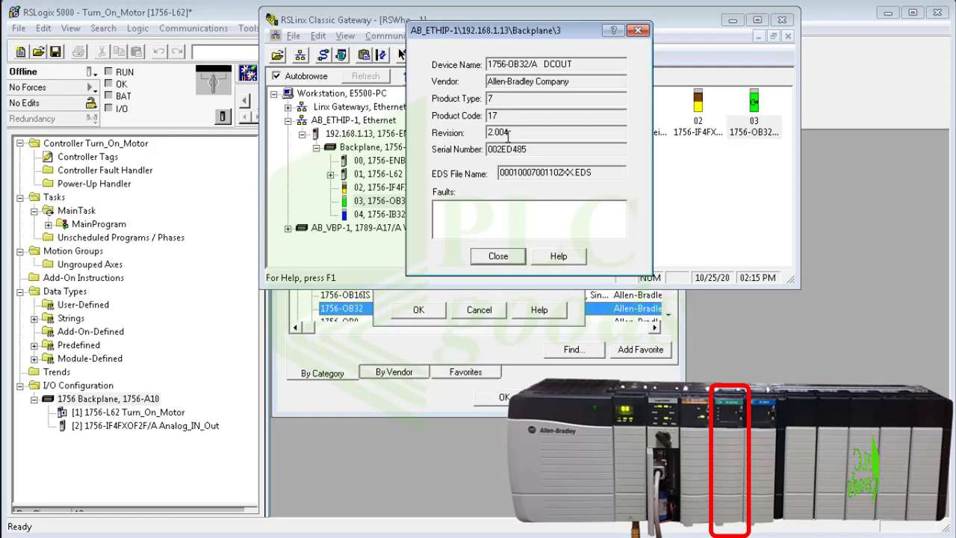
{"action": "left_click", "coordinate": [498, 256]}
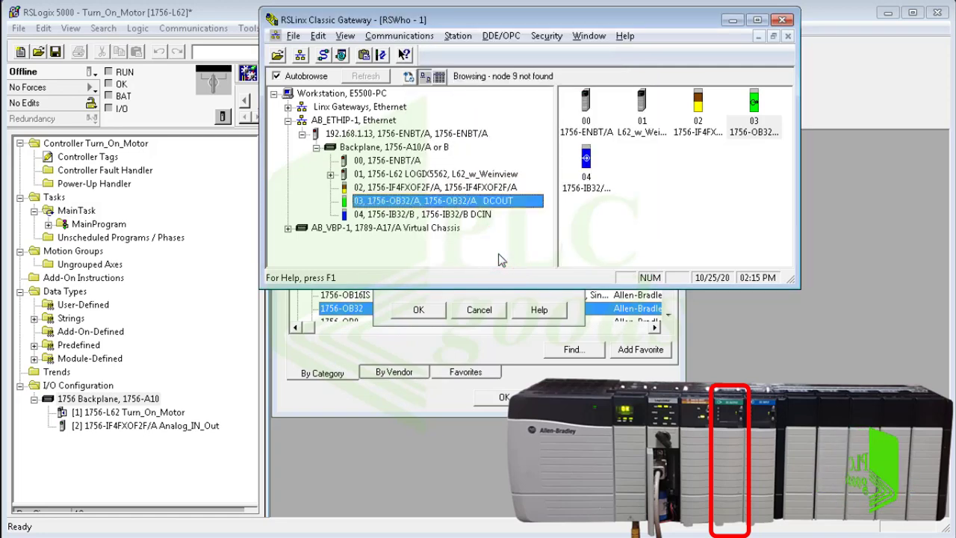
Choose major revision 2 for the 1756-OB32 output module.
{"action": "left_click", "coordinate": [454, 302]}
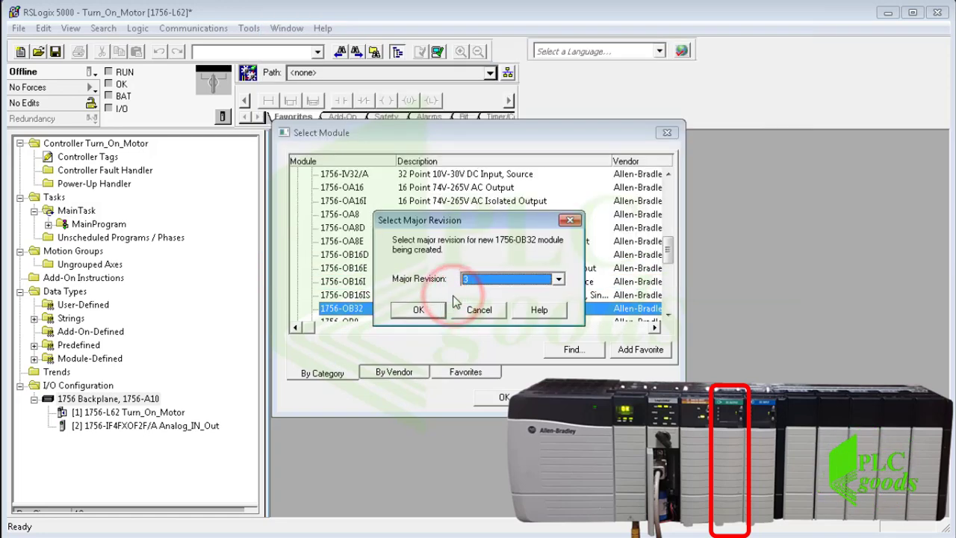
{"action": "left_click", "coordinate": [558, 279]}
{"action": "left_click", "coordinate": [536, 293]}
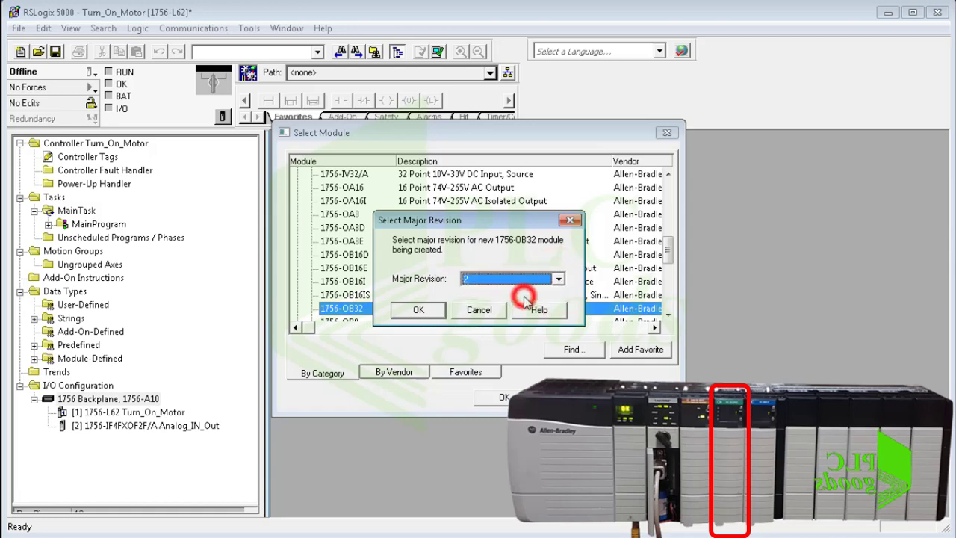
{"action": "left_click", "coordinate": [418, 309]}
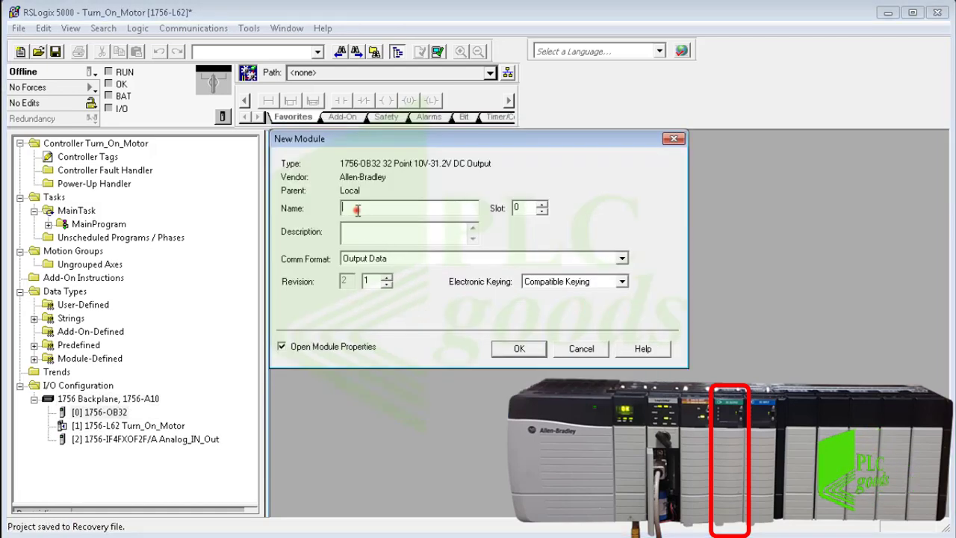
Name it Digital_Output in slot 3 with minor revision 4 and create it.
{"action": "type", "text": "Digital_Output"}
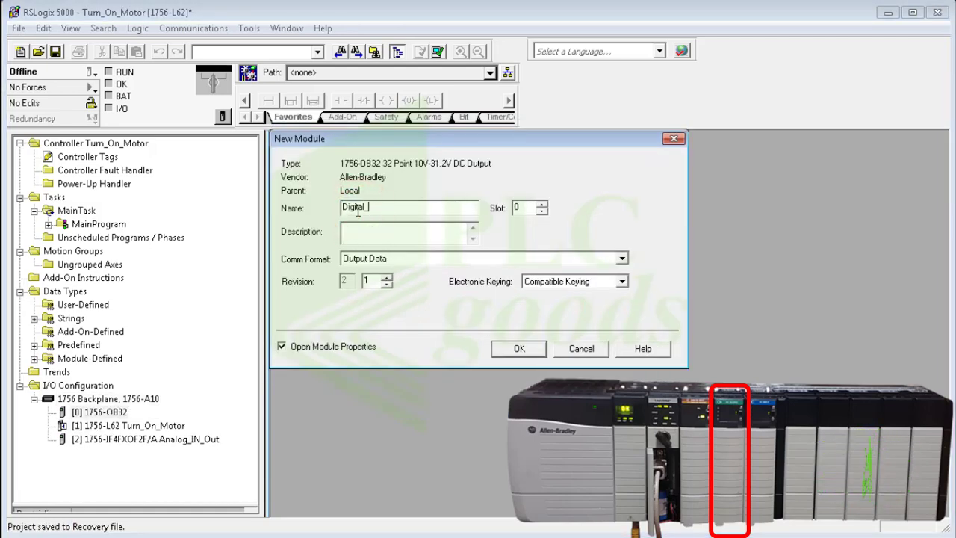
{"action": "left_click", "coordinate": [541, 204]}
{"action": "left_click", "coordinate": [541, 204]}
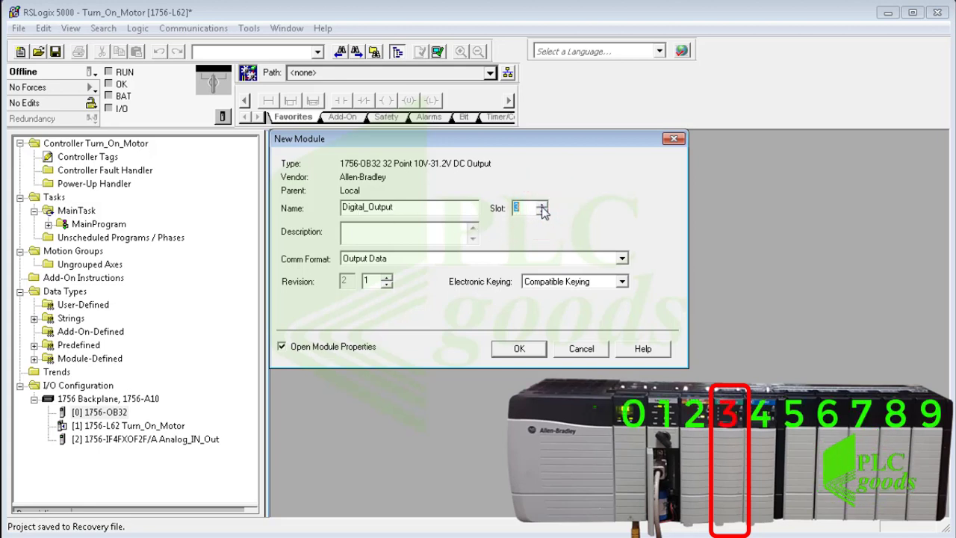
{"action": "left_click", "coordinate": [391, 229]}
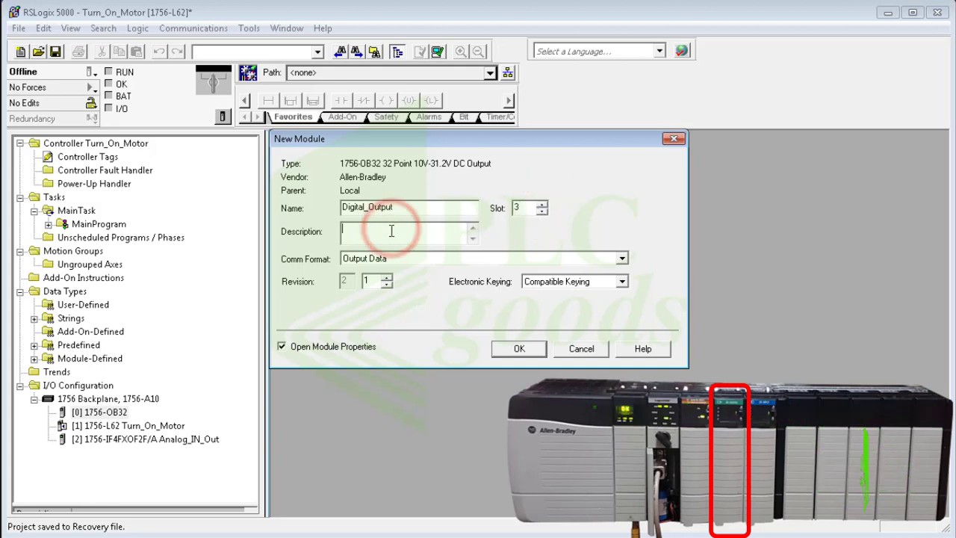
{"action": "left_click", "coordinate": [386, 278]}
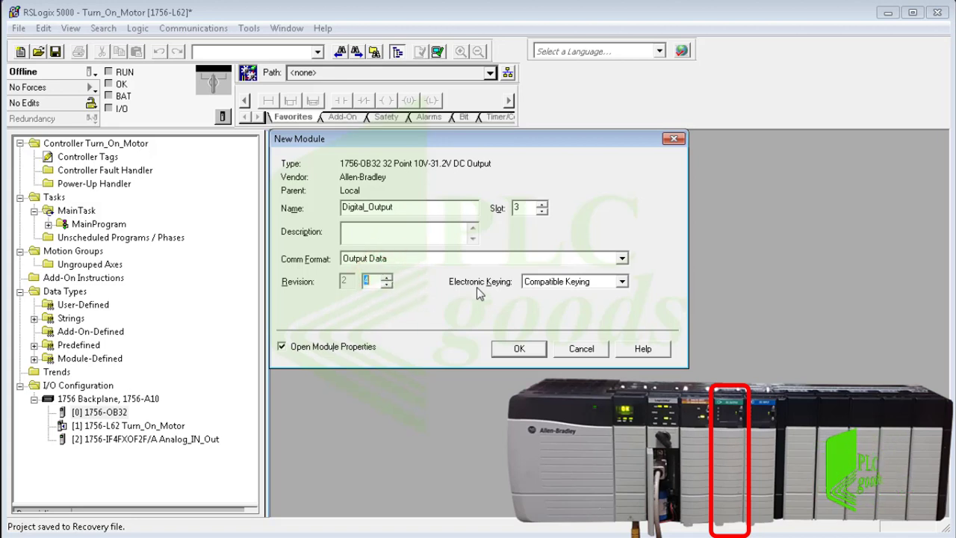
{"action": "left_click", "coordinate": [520, 350]}
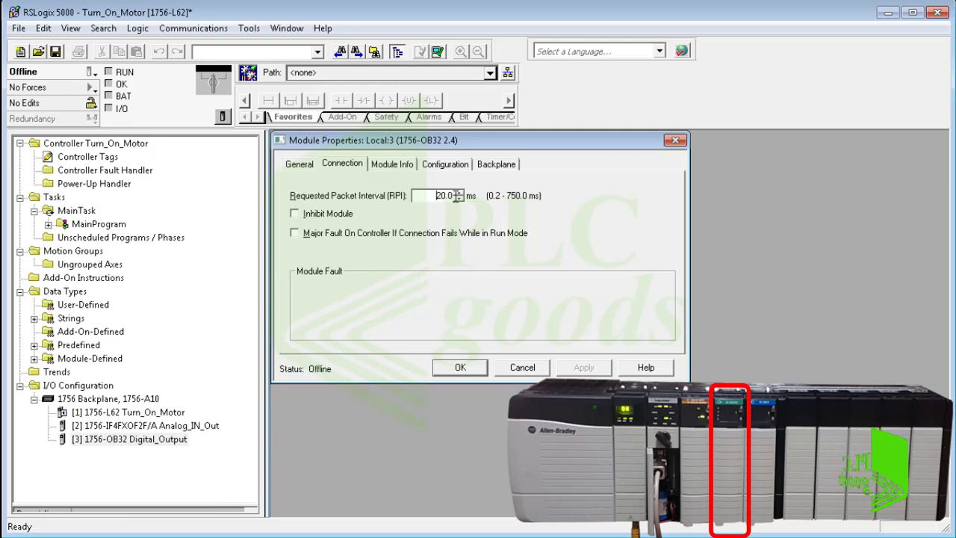
Review Digital_Output's Module Info, Configuration and Backplane pages, then close its properties.
{"action": "left_click", "coordinate": [392, 164]}
{"action": "left_click", "coordinate": [445, 165]}
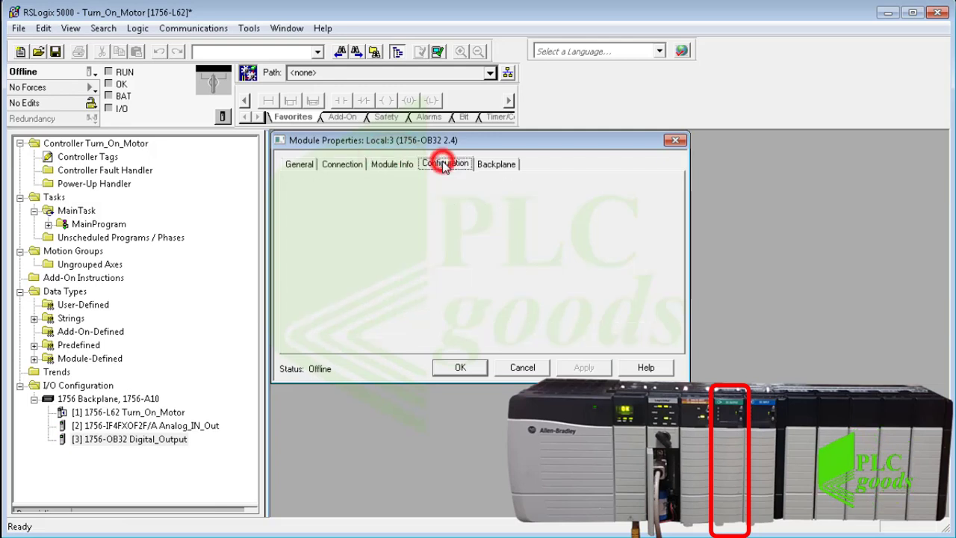
{"action": "left_click", "coordinate": [495, 165]}
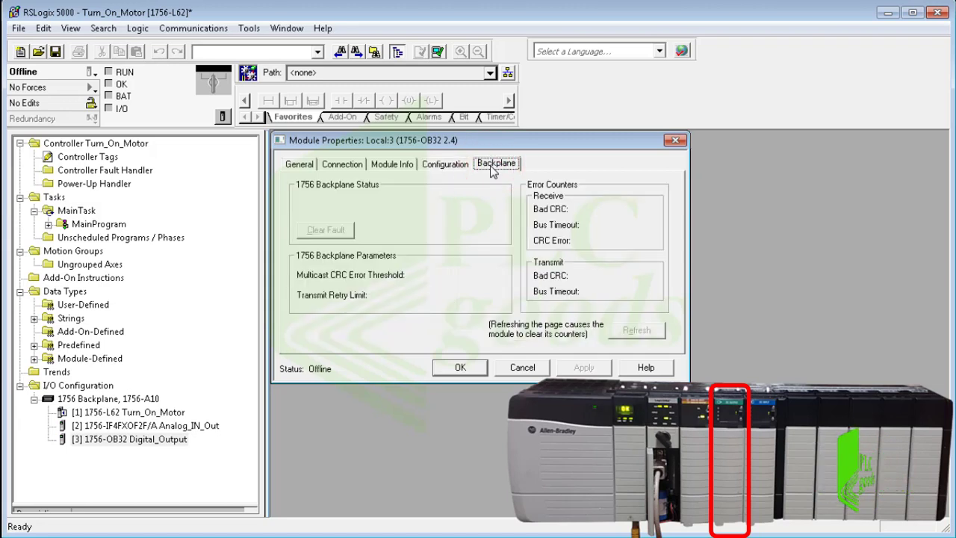
{"action": "left_click", "coordinate": [450, 368]}
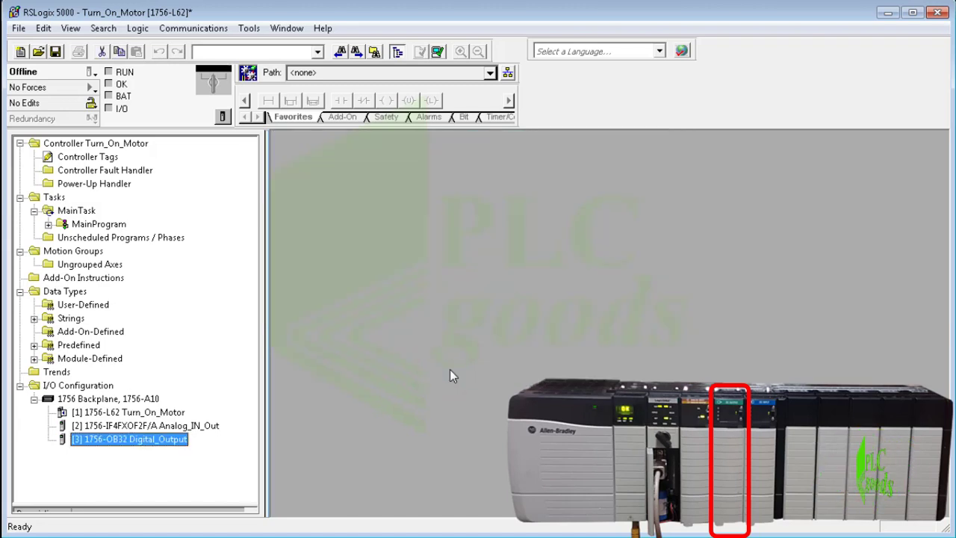
Add a new module from the 1756 Backplane, selecting the 1756-IB32/B input module.
{"action": "right_click", "coordinate": [124, 400]}
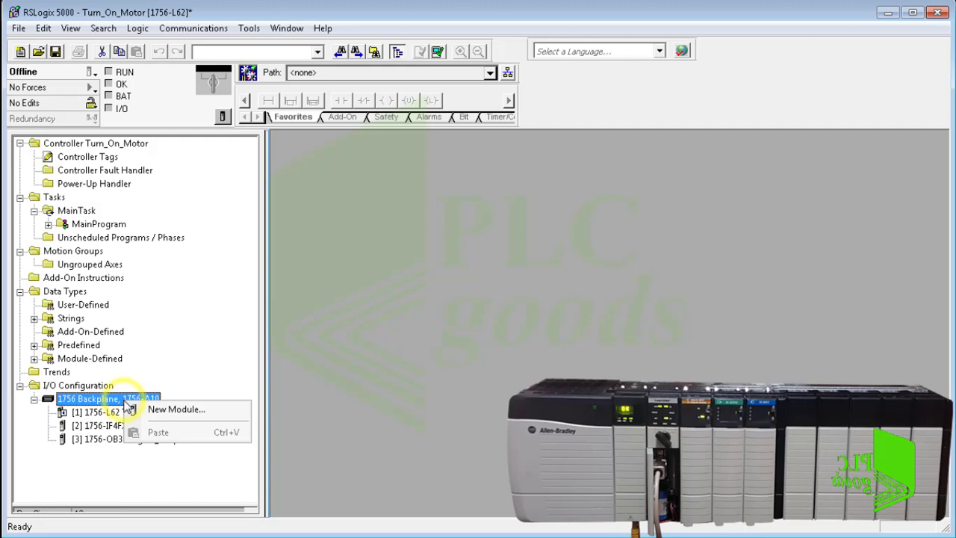
{"action": "left_click", "coordinate": [164, 416]}
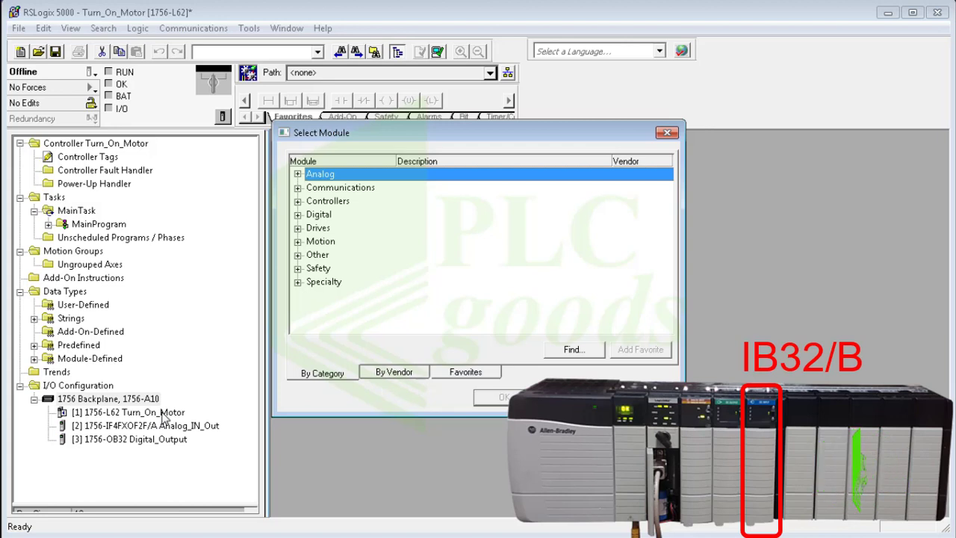
{"action": "left_click", "coordinate": [569, 351]}
{"action": "left_click", "coordinate": [485, 366]}
{"action": "type", "text": "ib32"}
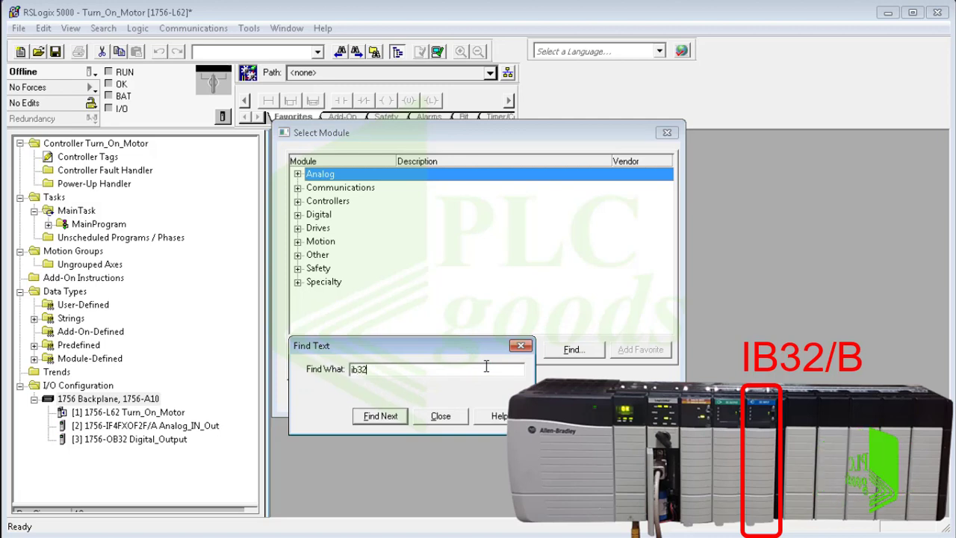
{"action": "type", "text": "/b"}
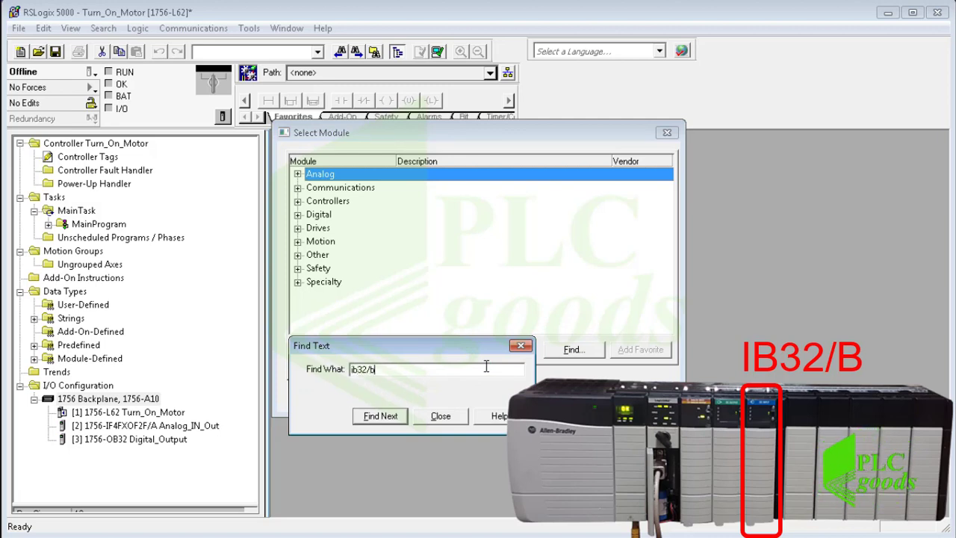
{"action": "key", "text": "Return"}
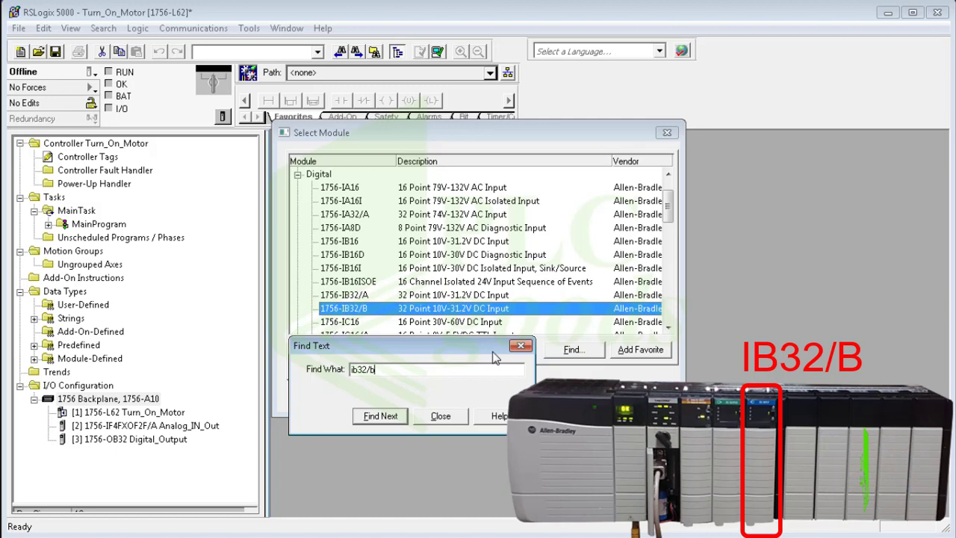
{"action": "left_click", "coordinate": [438, 416]}
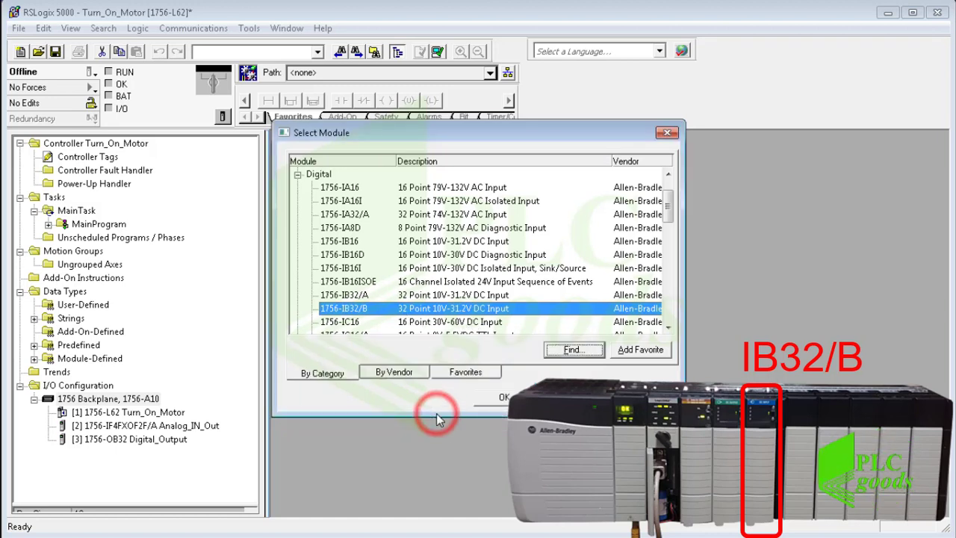
{"action": "left_click", "coordinate": [468, 308]}
{"action": "left_click", "coordinate": [490, 397]}
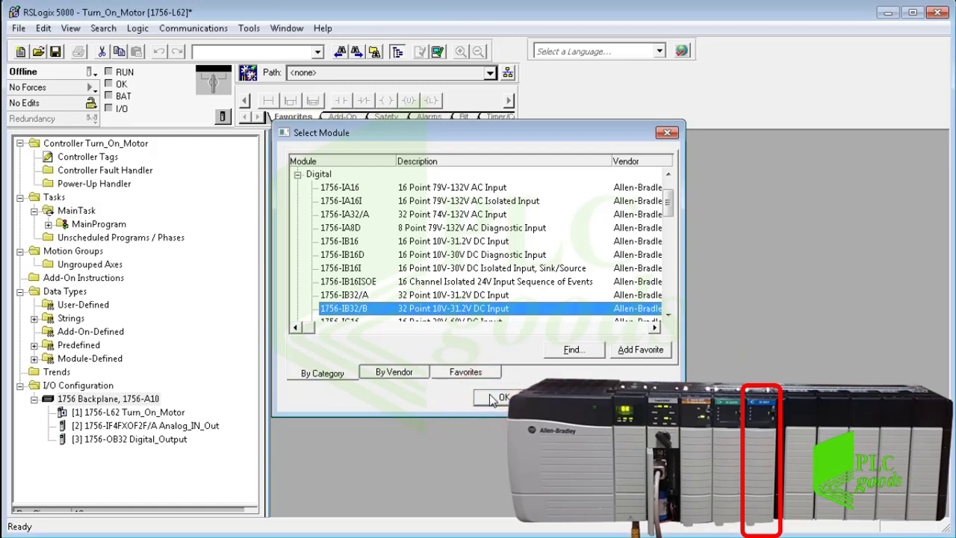
Create the 1756-IB32/B as Digital_Input in slot 4, revision 3.5, and close its properties.
{"action": "left_click", "coordinate": [356, 212]}
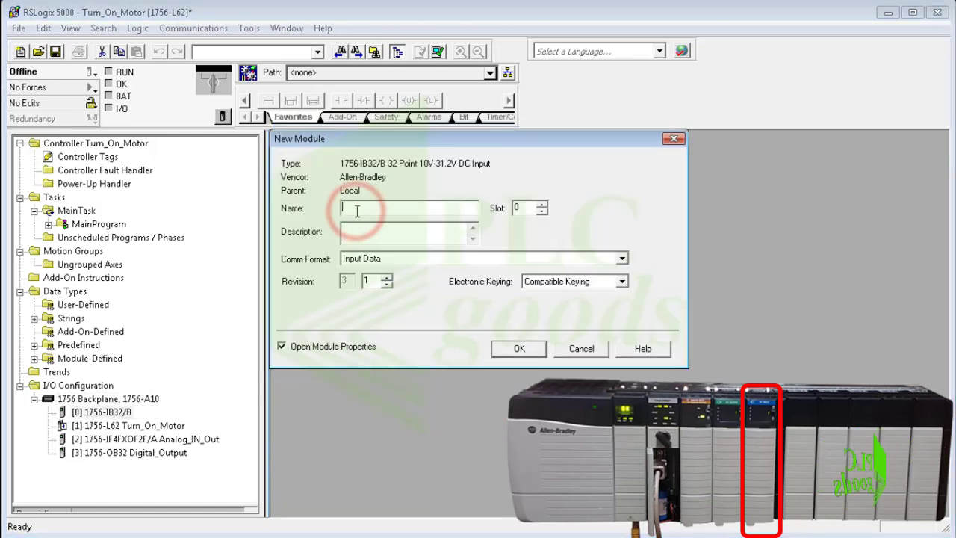
{"action": "type", "text": "Digital_"}
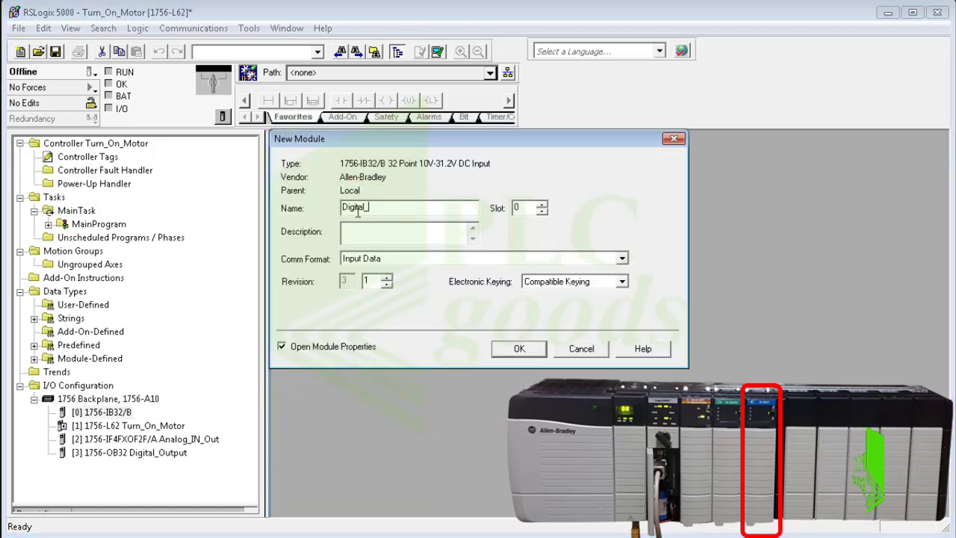
{"action": "type", "text": "Input"}
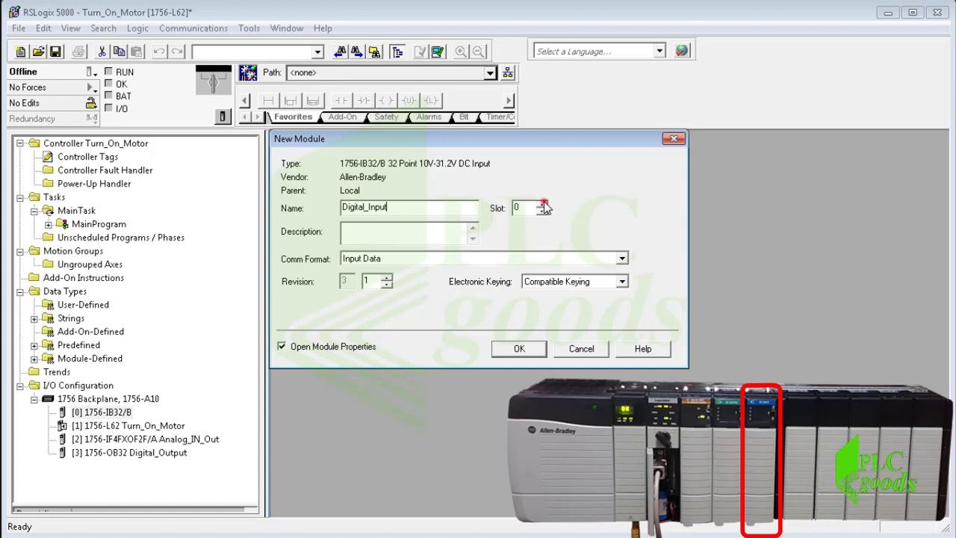
{"action": "left_click", "coordinate": [541, 204]}
{"action": "left_click", "coordinate": [542, 205]}
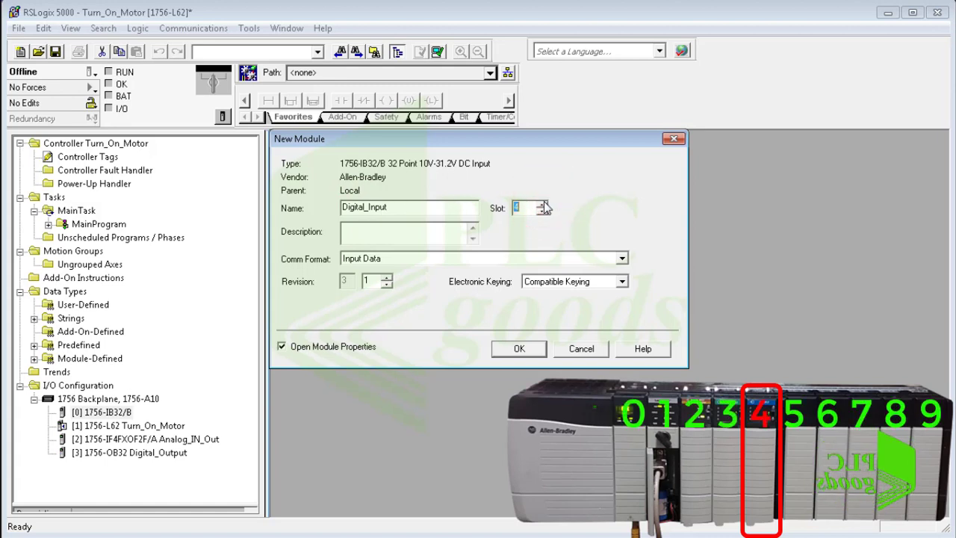
{"action": "left_click", "coordinate": [418, 232]}
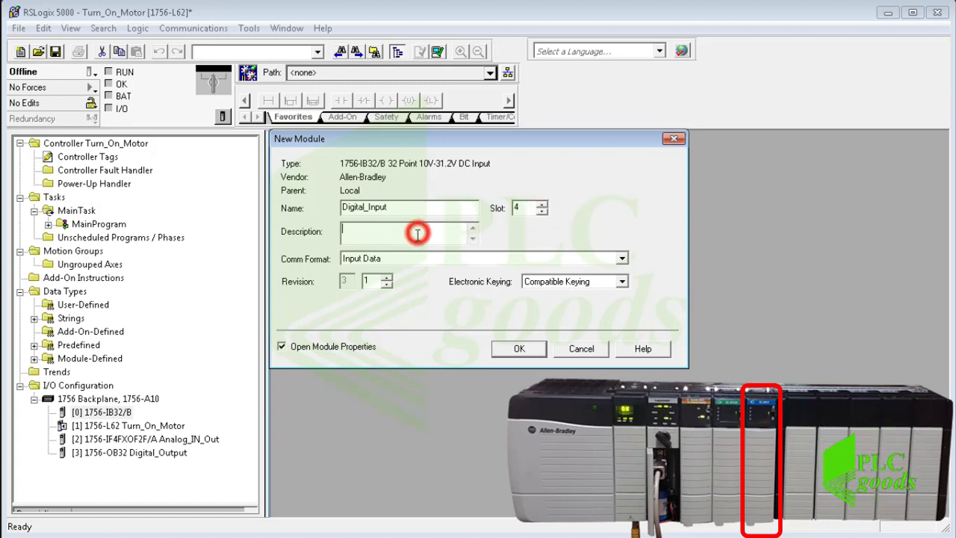
{"action": "left_click", "coordinate": [387, 278]}
{"action": "left_click", "coordinate": [387, 278]}
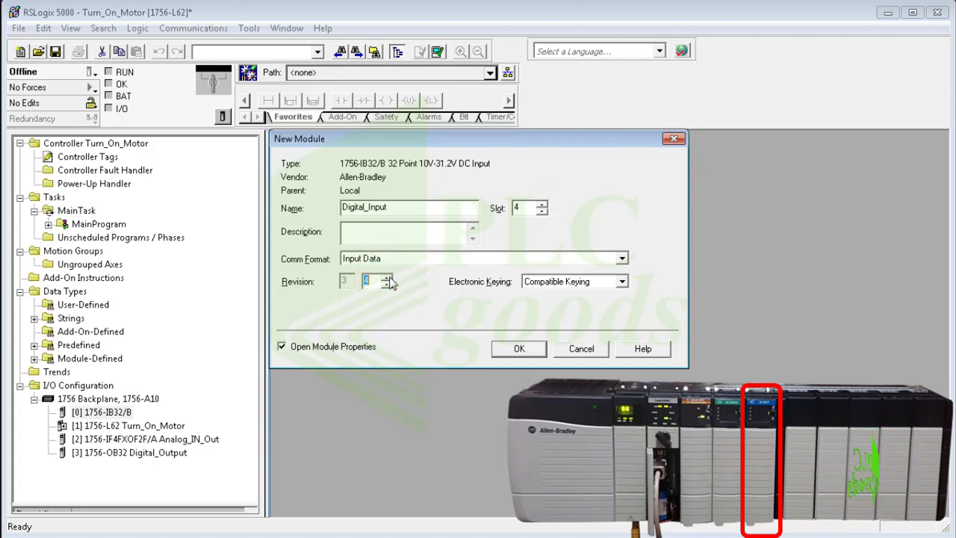
{"action": "left_click", "coordinate": [510, 348]}
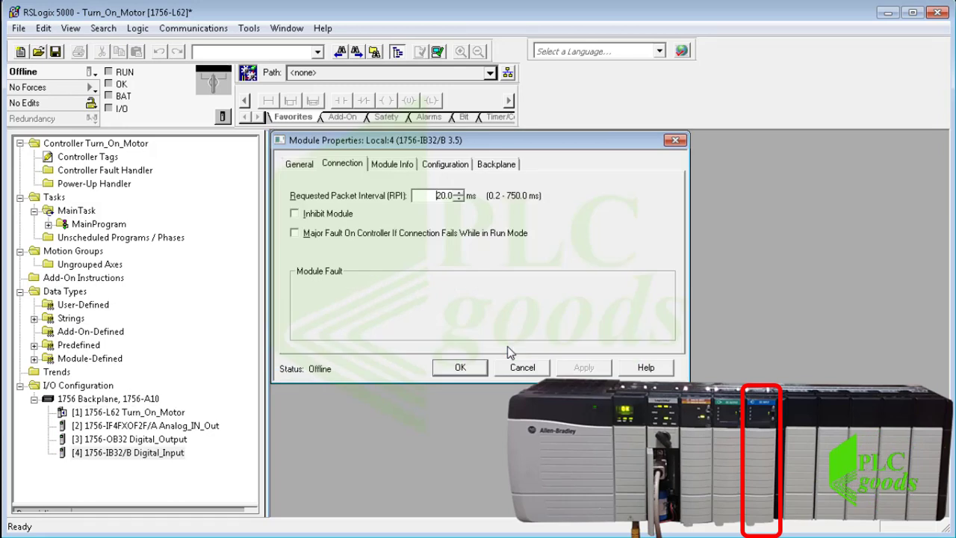
{"action": "left_click", "coordinate": [476, 367]}
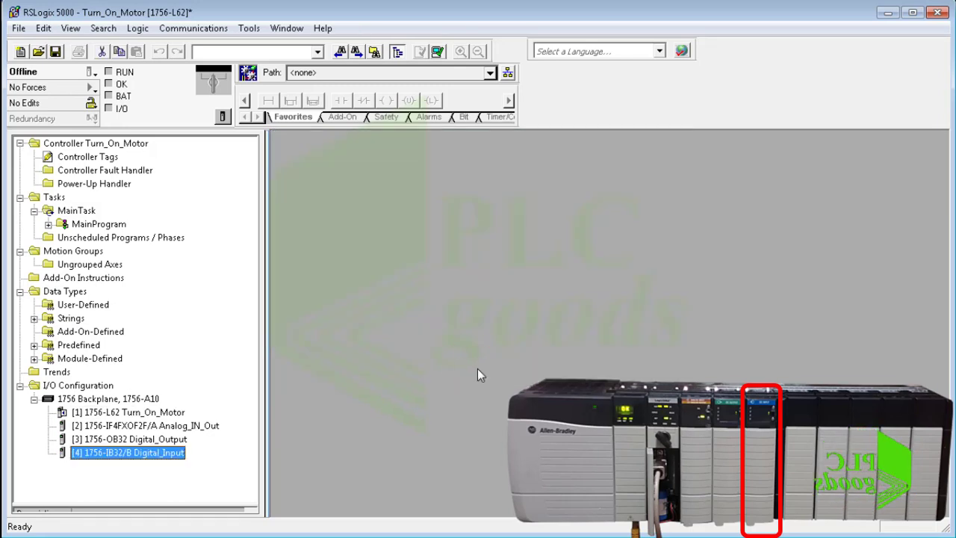
Pick the 1756-ENBT Ethernet bridge from the Communications modules for the backplane.
{"action": "left_click", "coordinate": [82, 412]}
{"action": "right_click", "coordinate": [83, 400]}
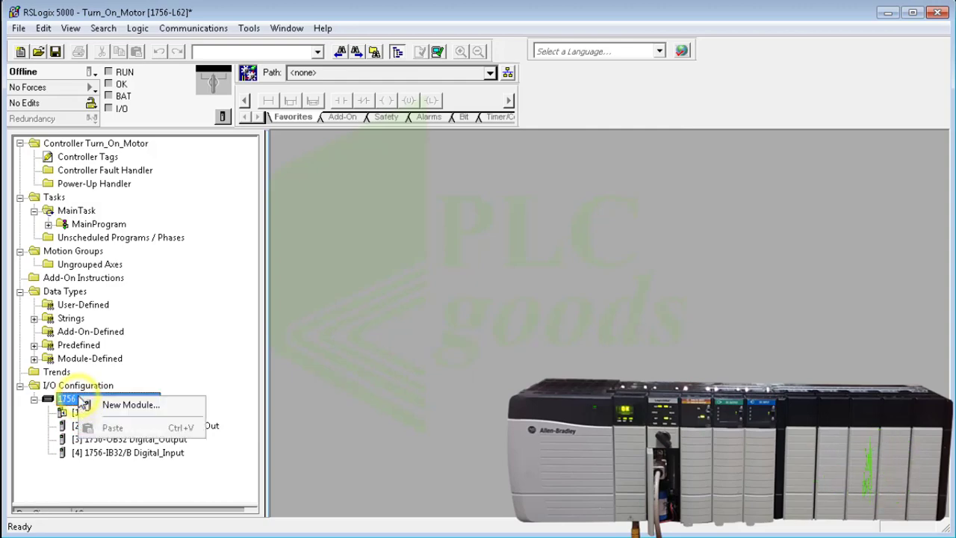
{"action": "left_click", "coordinate": [119, 404]}
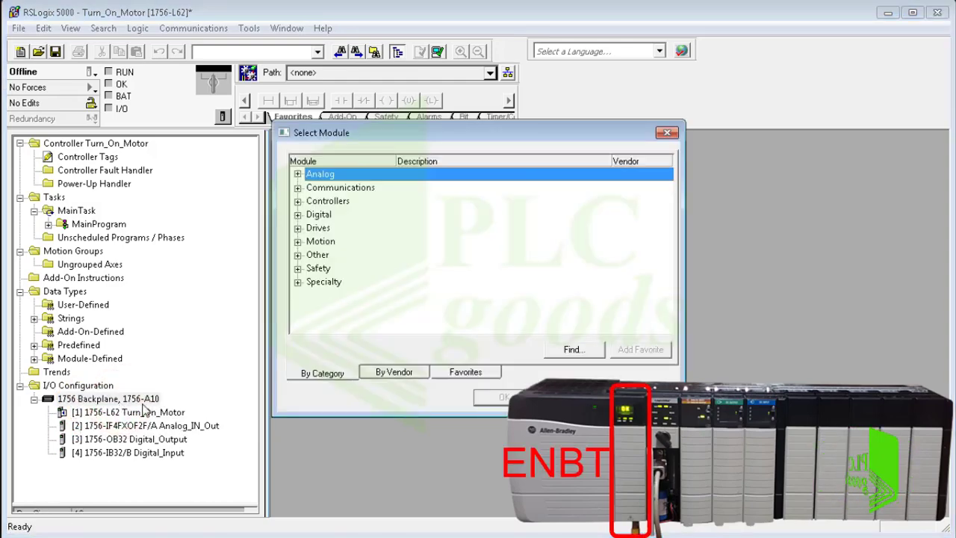
{"action": "left_click", "coordinate": [297, 187]}
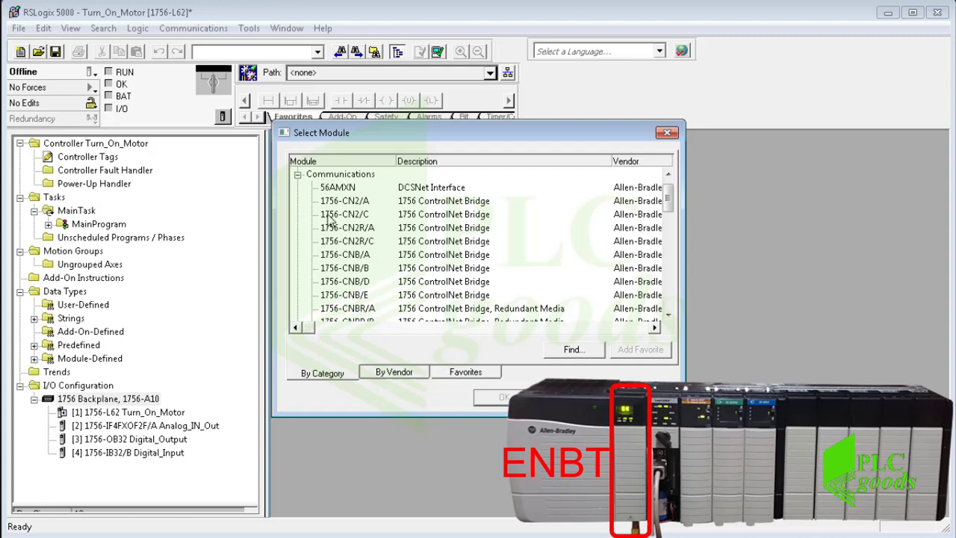
{"action": "left_click", "coordinate": [333, 201]}
{"action": "scroll", "coordinate": [336, 224], "scroll_direction": "down", "scroll_amount": 3}
{"action": "scroll", "coordinate": [338, 232], "scroll_direction": "down", "scroll_amount": 1}
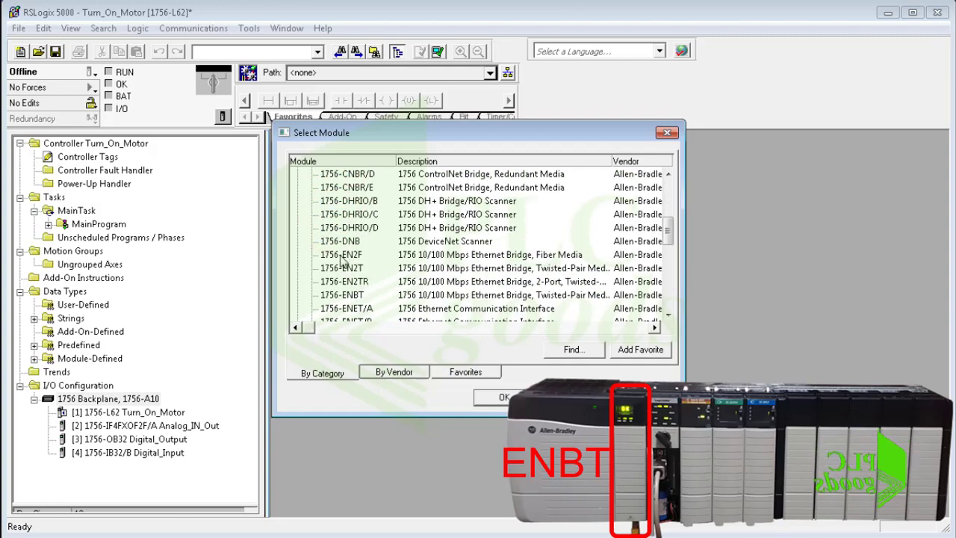
{"action": "scroll", "coordinate": [333, 280], "scroll_direction": "down", "scroll_amount": 1}
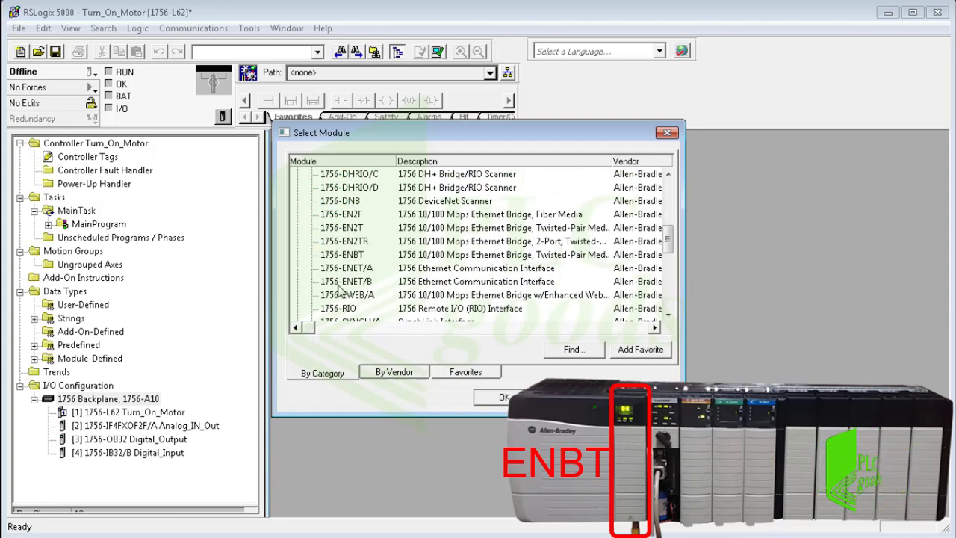
{"action": "left_click", "coordinate": [345, 256]}
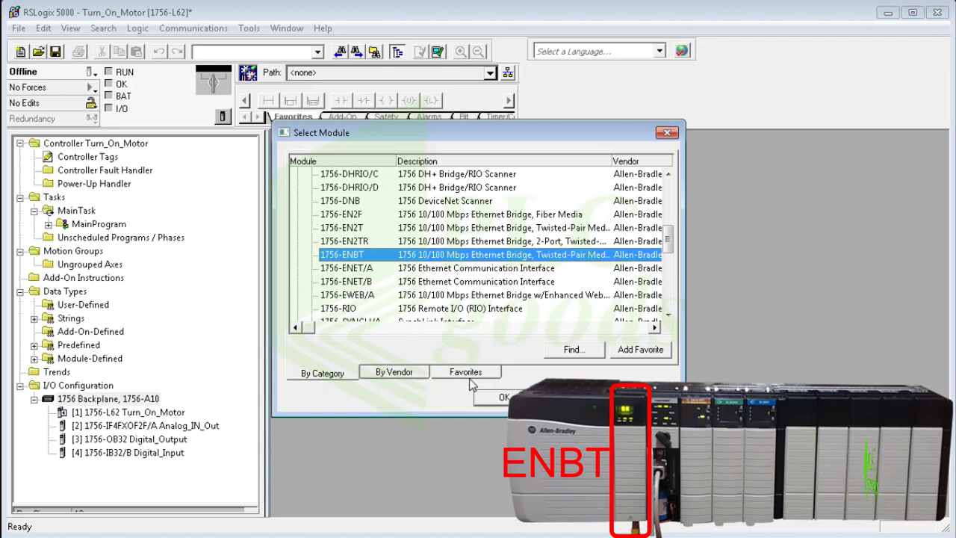
{"action": "left_click", "coordinate": [496, 398]}
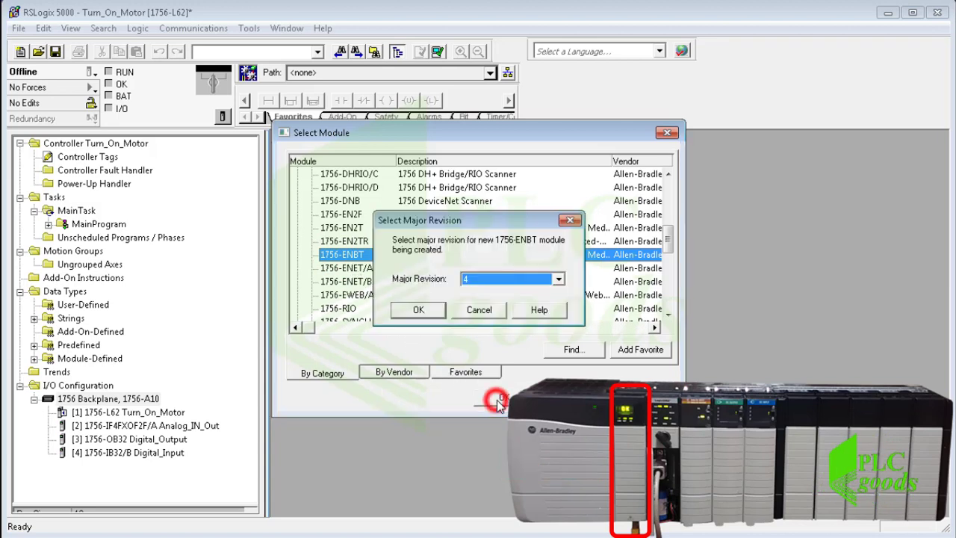
Set the 1756-ENBT's major revision to 2.
{"action": "left_click", "coordinate": [480, 280]}
{"action": "left_click", "coordinate": [478, 307]}
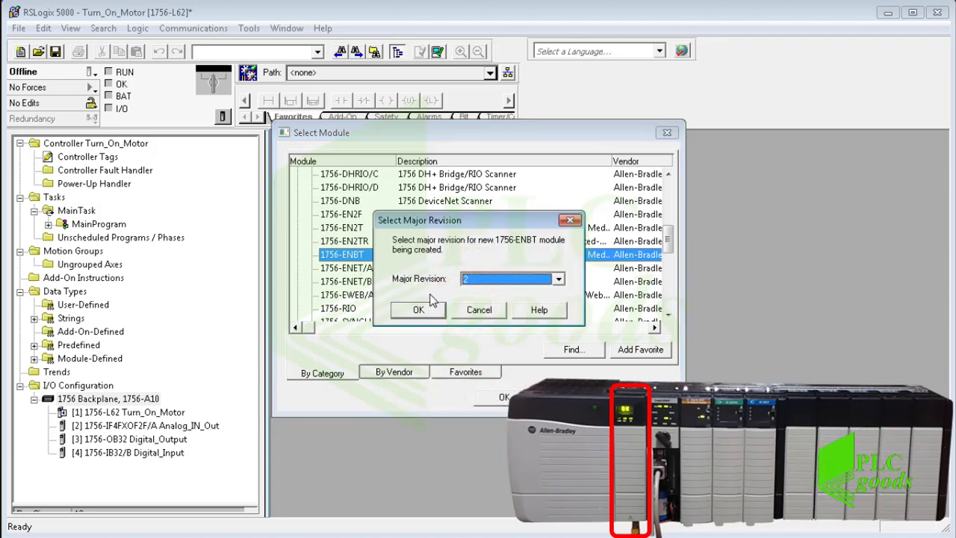
{"action": "left_click", "coordinate": [420, 310]}
{"action": "type", "text": "Ethernet_"}
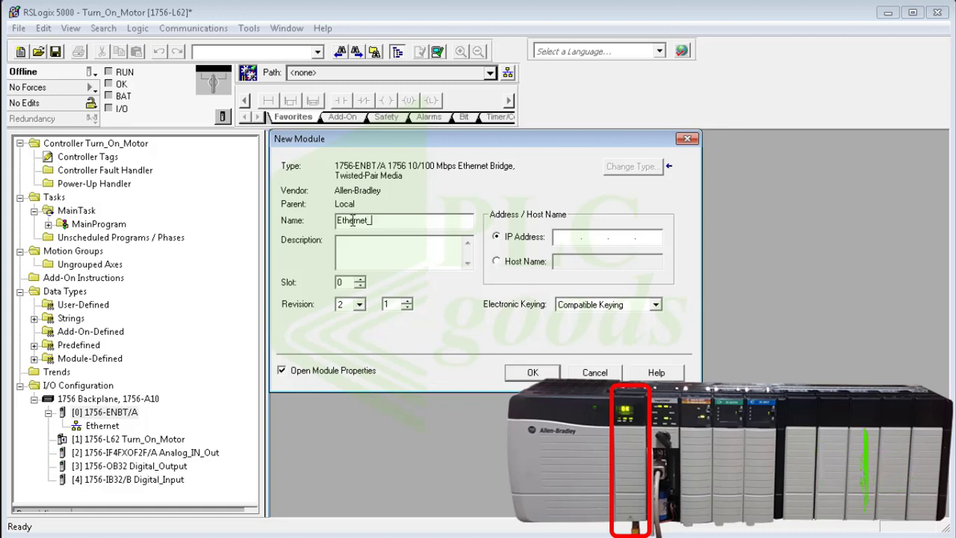
Name the bridge Ethernet_Port with minor revision 4.
{"action": "type", "text": "Po"}
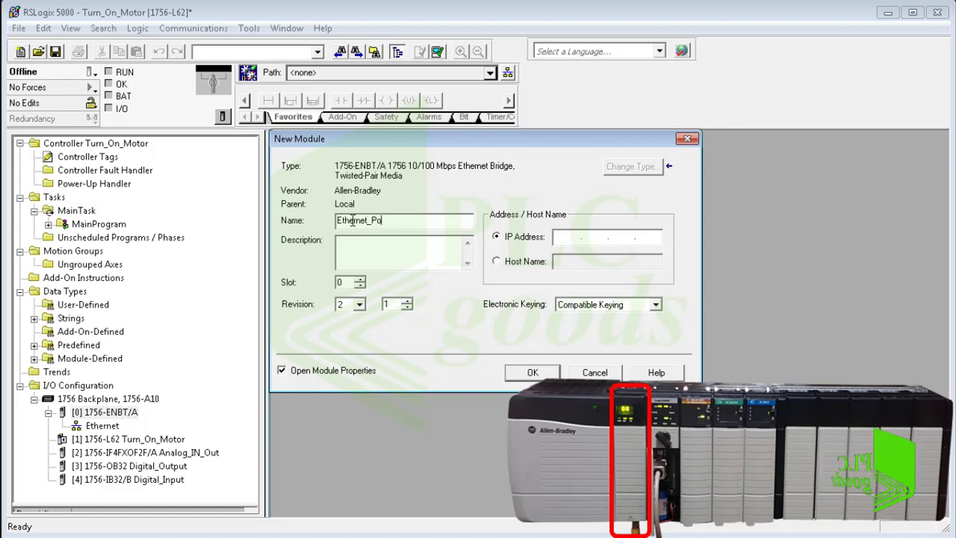
{"action": "type", "text": "rt"}
{"action": "left_click", "coordinate": [342, 245]}
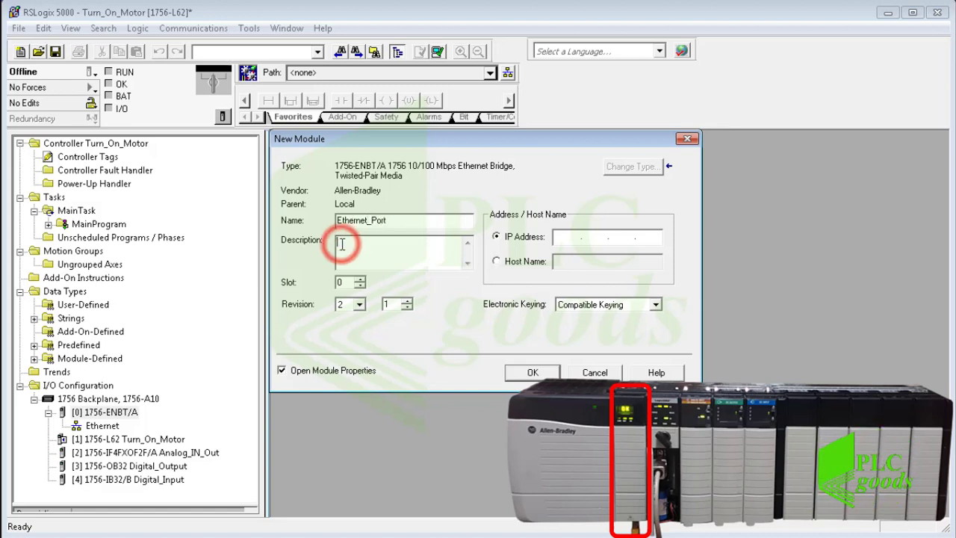
{"action": "left_click", "coordinate": [407, 302]}
{"action": "left_click", "coordinate": [407, 302]}
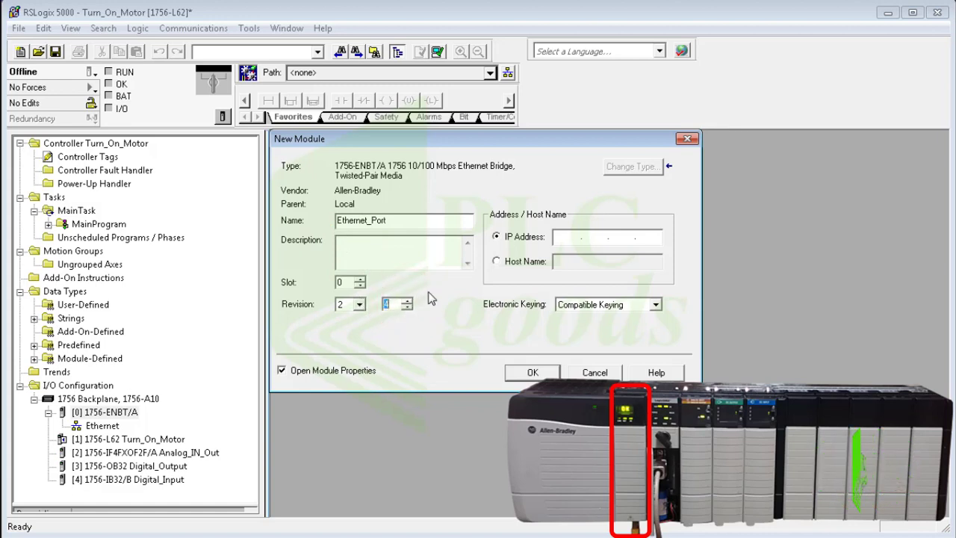
Enter IP address 192.168.1.13, create the module and close its properties.
{"action": "left_click", "coordinate": [566, 238]}
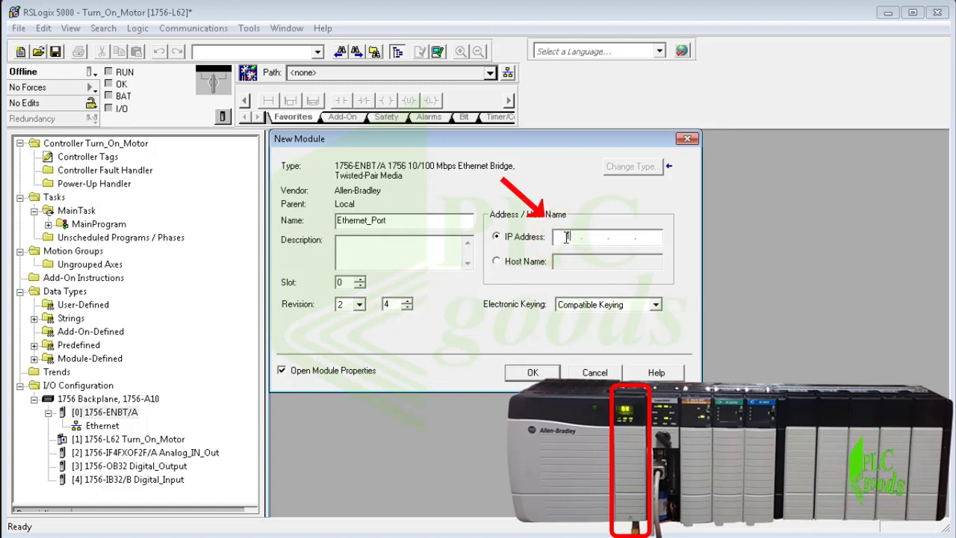
{"action": "type", "text": "192 . 1681"}
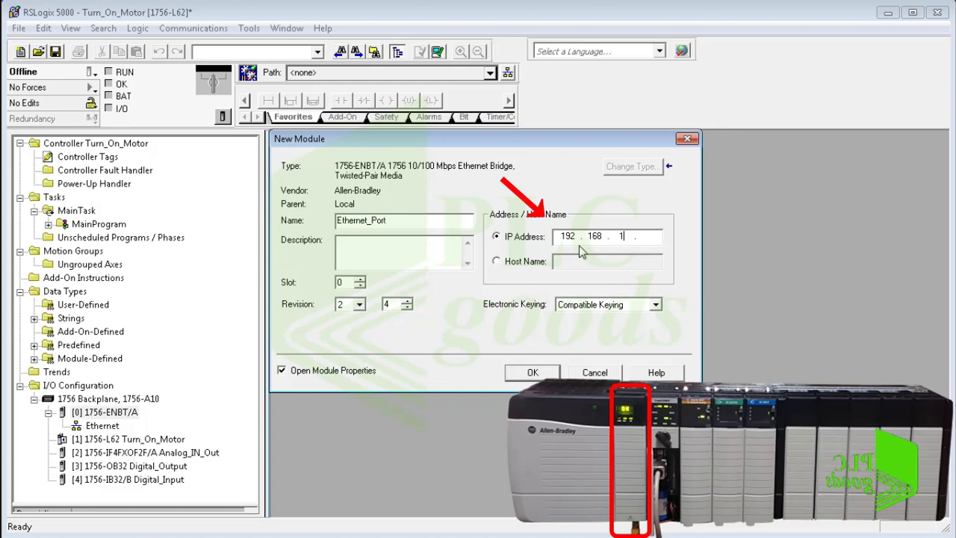
{"action": "left_click", "coordinate": [640, 238]}
{"action": "type", "text": "13"}
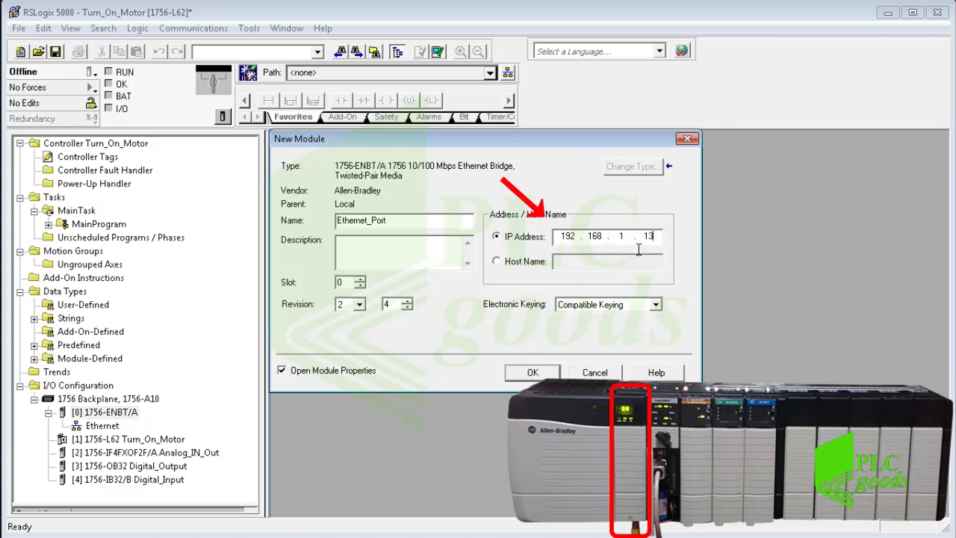
{"action": "left_click", "coordinate": [534, 372]}
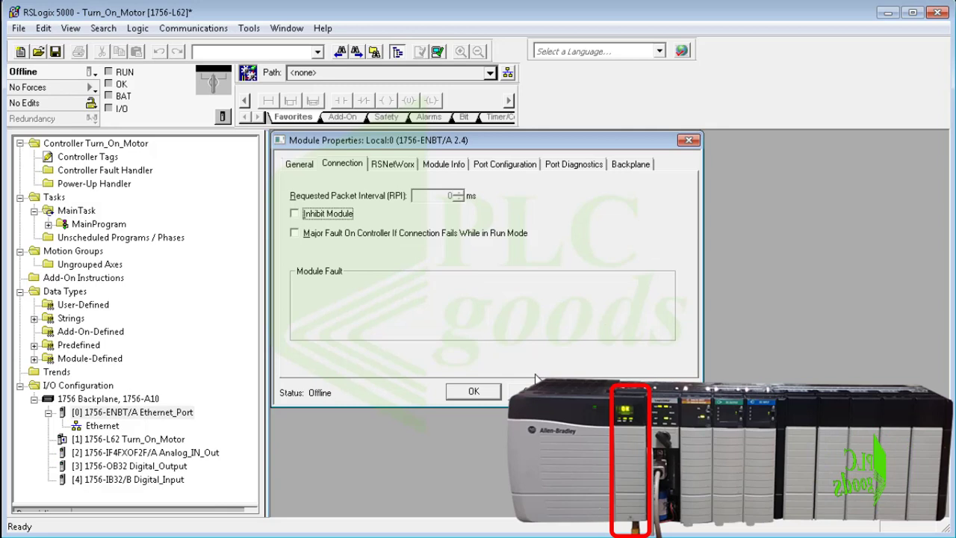
{"action": "left_click", "coordinate": [473, 391]}
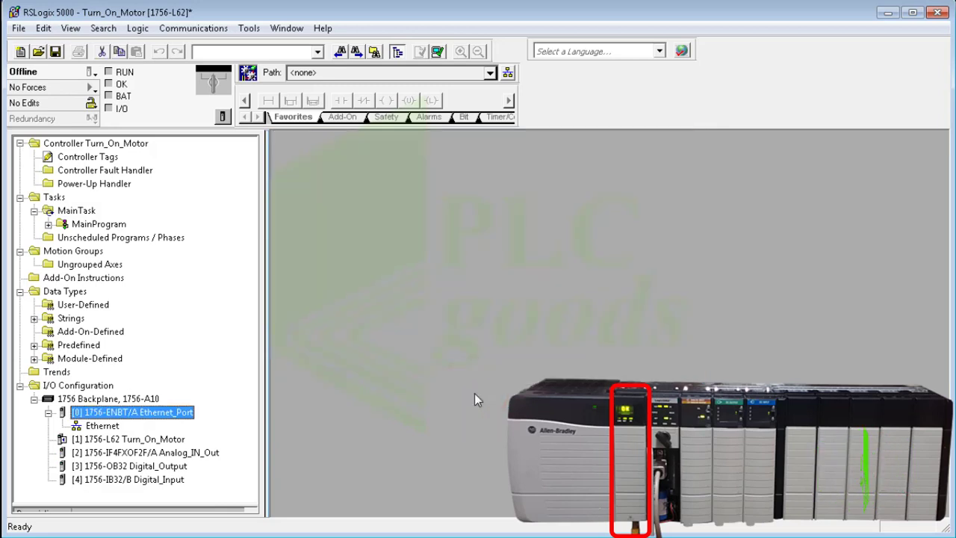
Open the Digital_Output module's properties at the Connection settings.
{"action": "right_click", "coordinate": [118, 466]}
{"action": "left_click", "coordinate": [133, 454]}
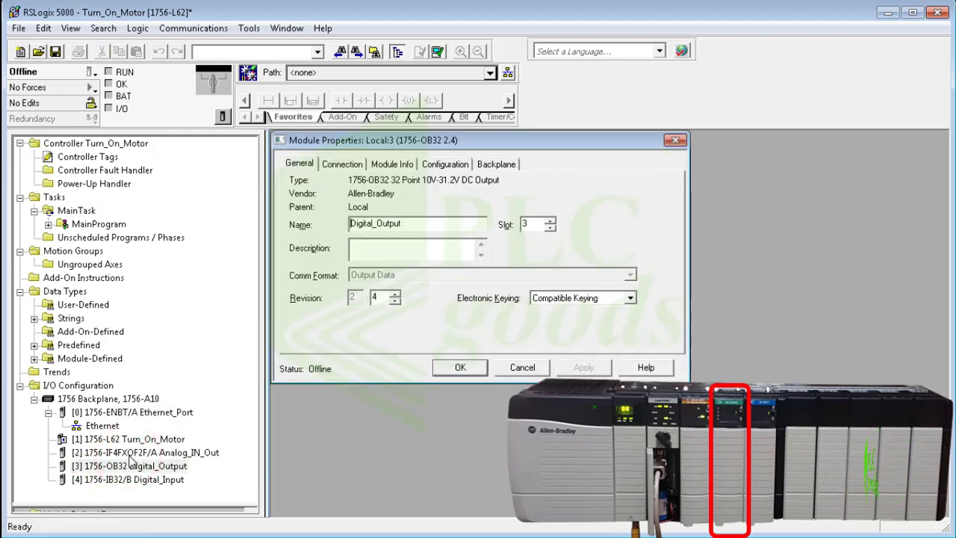
{"action": "left_click", "coordinate": [342, 166]}
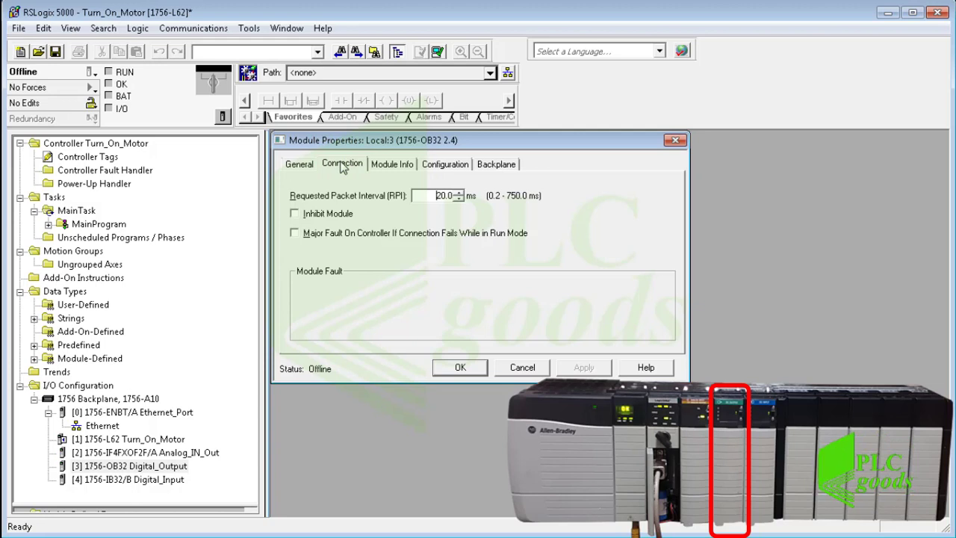
Leave Inhibit Module unchecked and enable Major Fault On Controller If Connection Fails.
{"action": "left_click", "coordinate": [295, 215]}
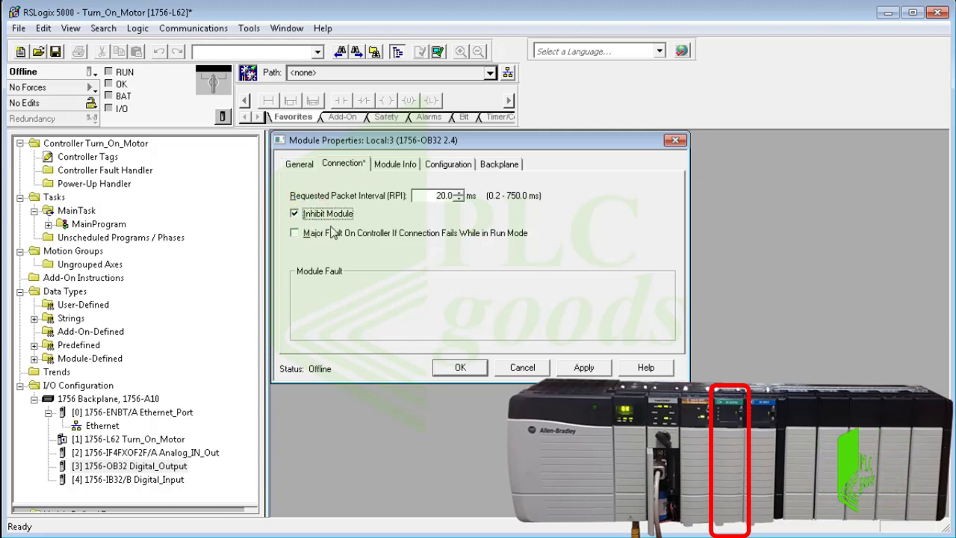
{"action": "left_click", "coordinate": [579, 367]}
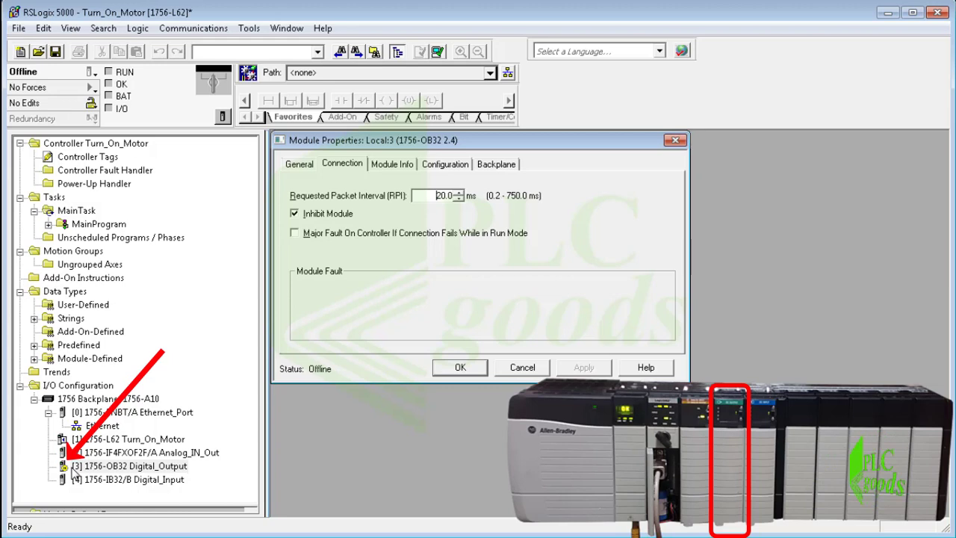
{"action": "left_click", "coordinate": [295, 214]}
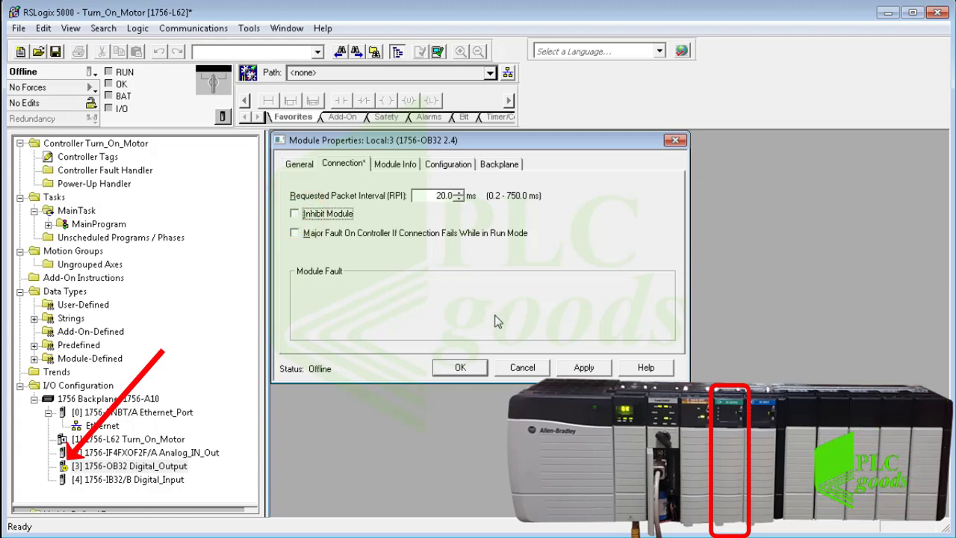
{"action": "left_click", "coordinate": [575, 368]}
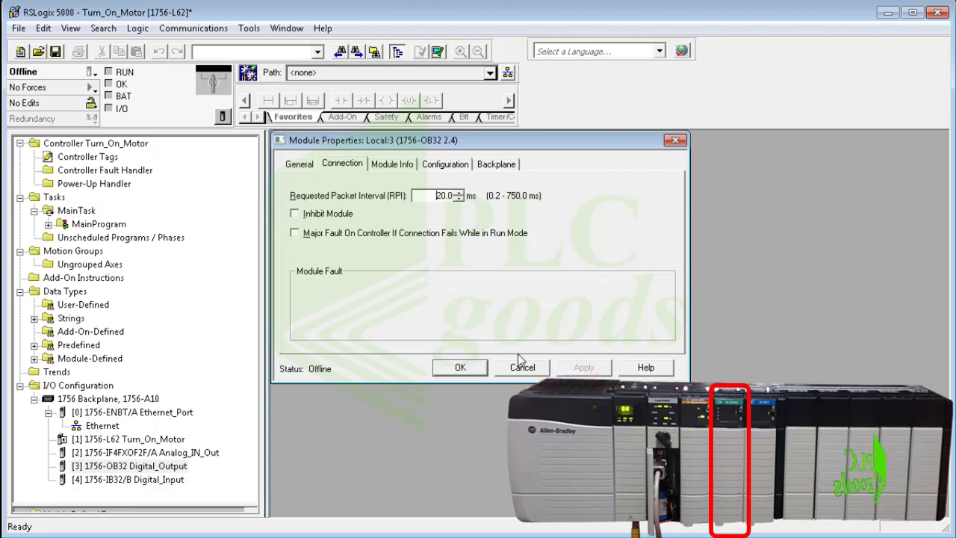
{"action": "left_click", "coordinate": [295, 234]}
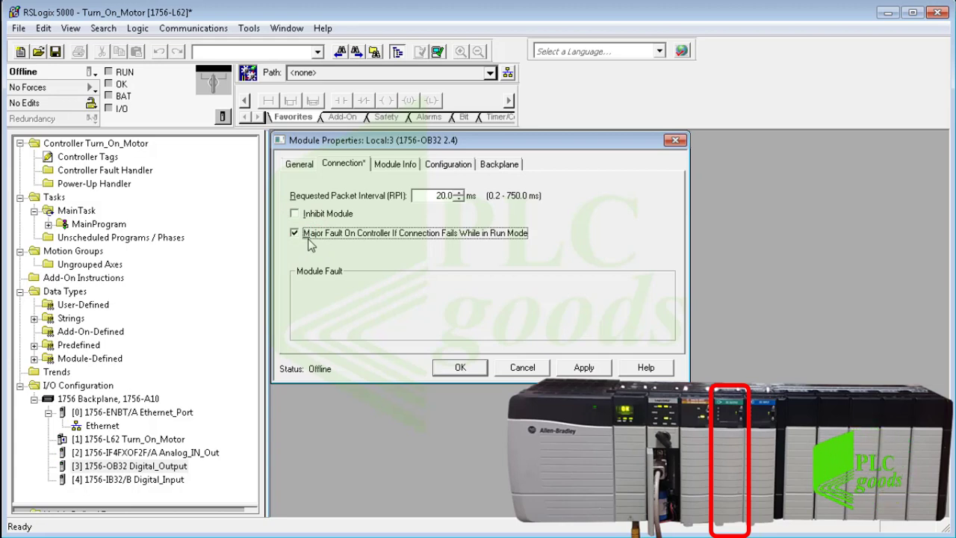
Keep point 0 Off in Program Mode and communications failure at Program Mode state, then OK.
{"action": "left_click", "coordinate": [396, 165]}
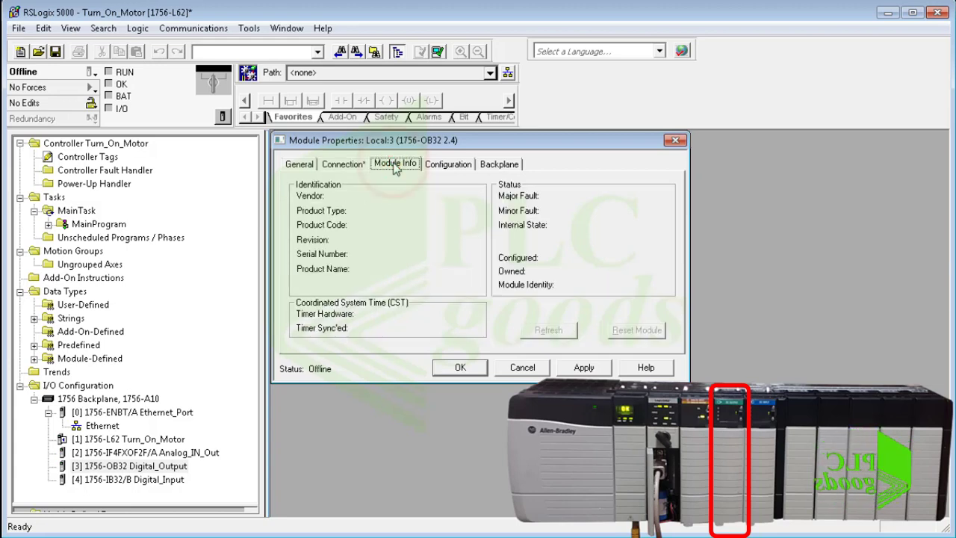
{"action": "left_click", "coordinate": [440, 165]}
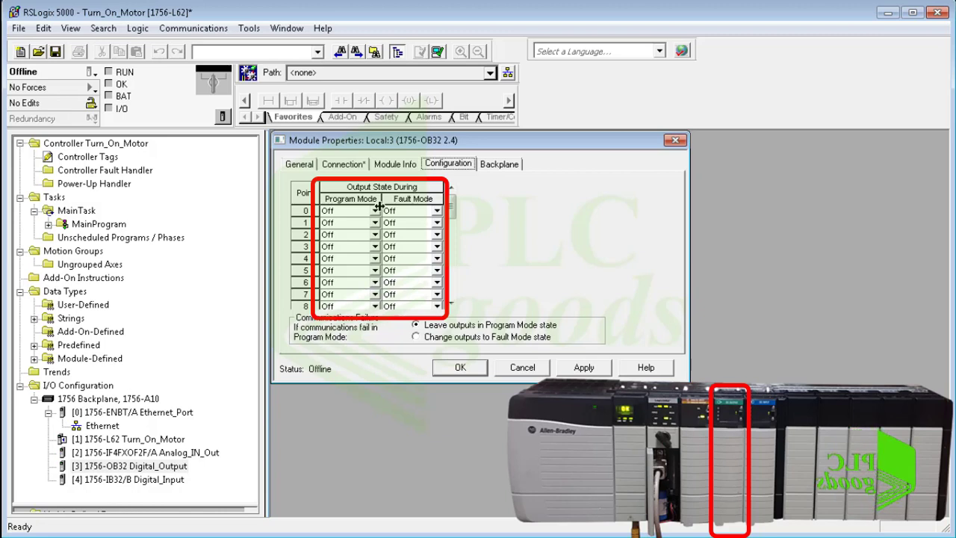
{"action": "left_click", "coordinate": [374, 211]}
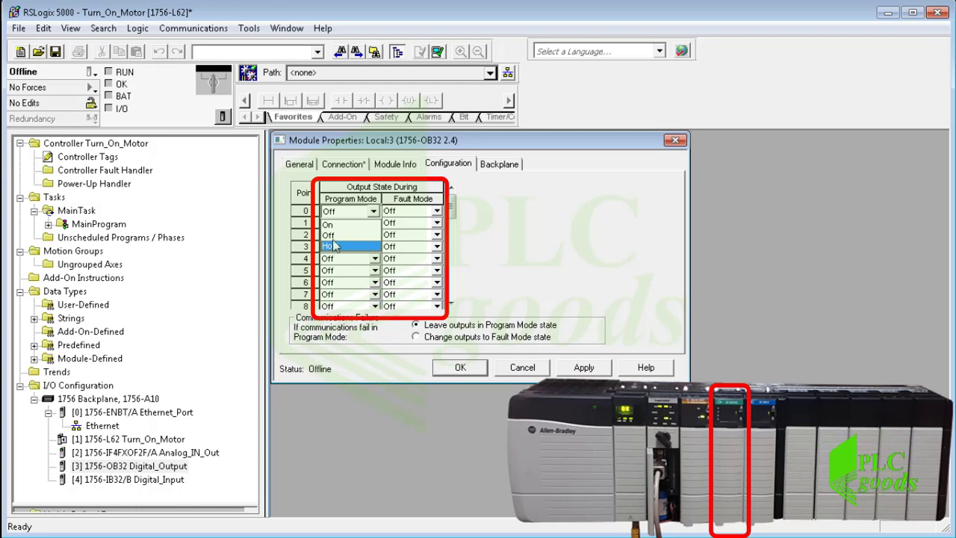
{"action": "left_click", "coordinate": [332, 235]}
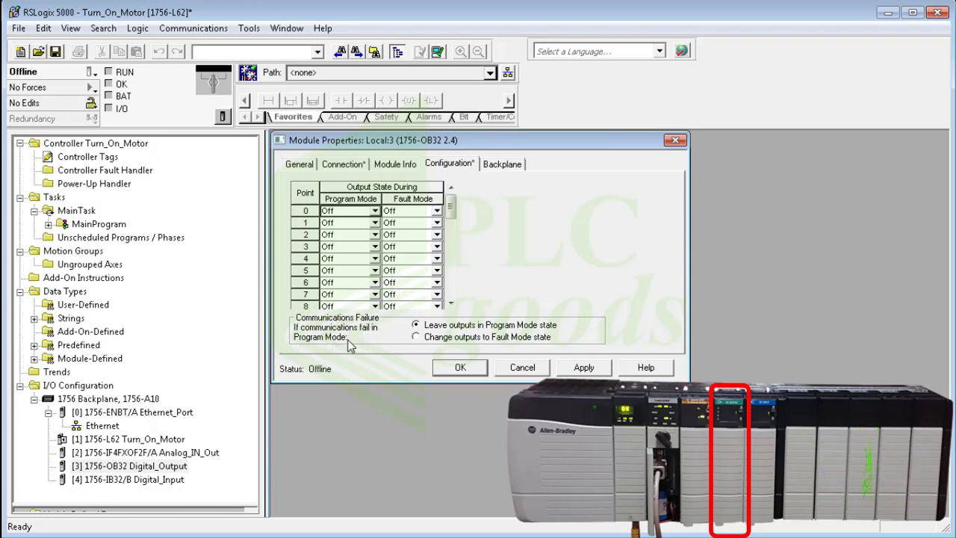
{"action": "left_click", "coordinate": [421, 337]}
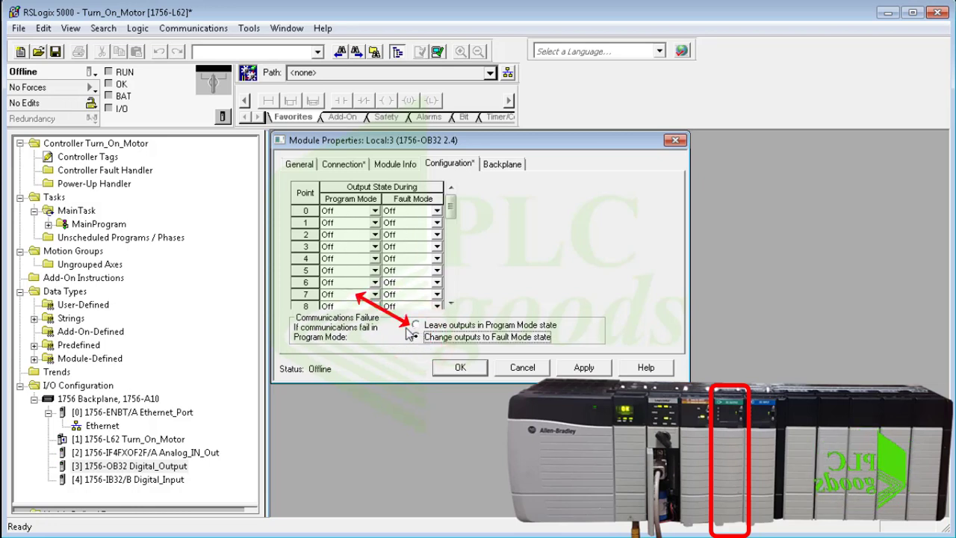
{"action": "left_click", "coordinate": [418, 327]}
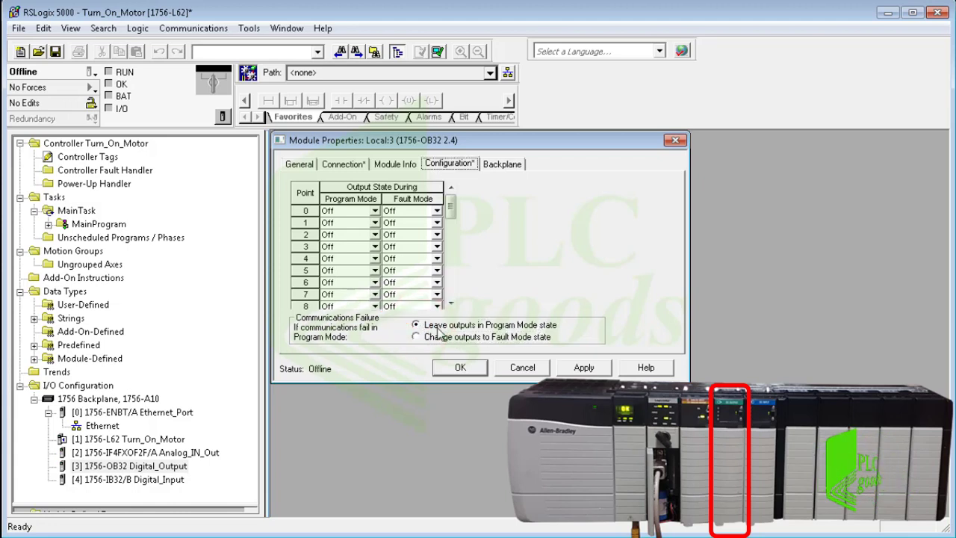
{"action": "left_click", "coordinate": [451, 368]}
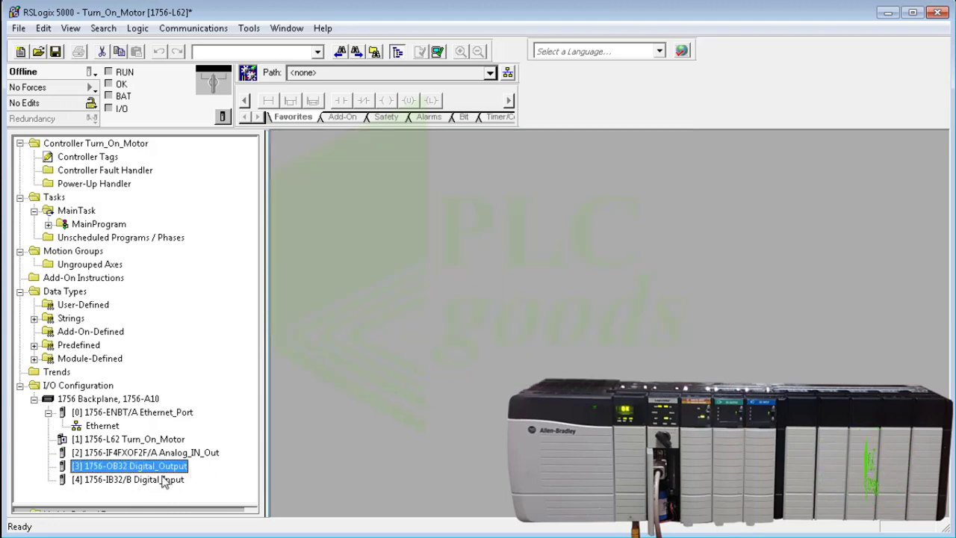
{"action": "right_click", "coordinate": [125, 481]}
{"action": "key", "text": "Up"}
{"action": "key", "text": "Return"}
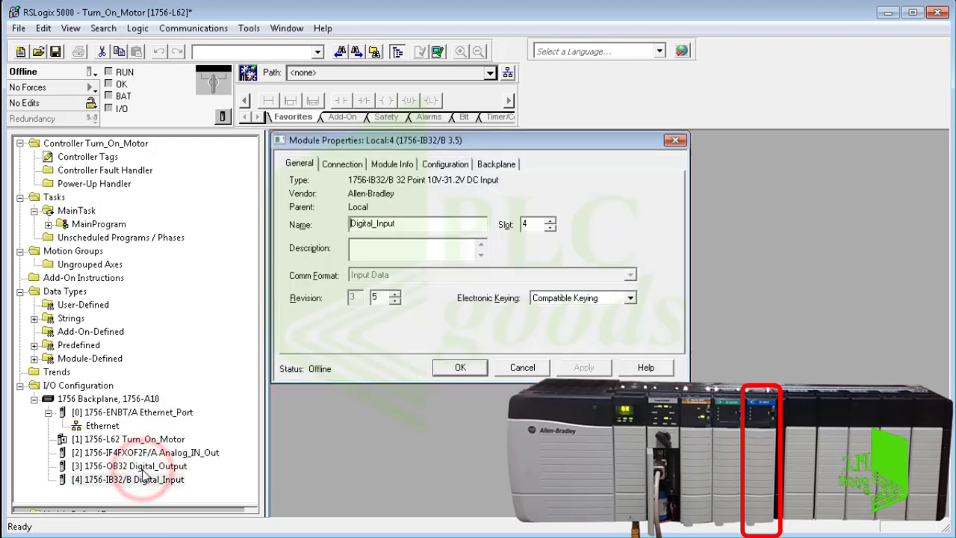
{"action": "left_click", "coordinate": [333, 166]}
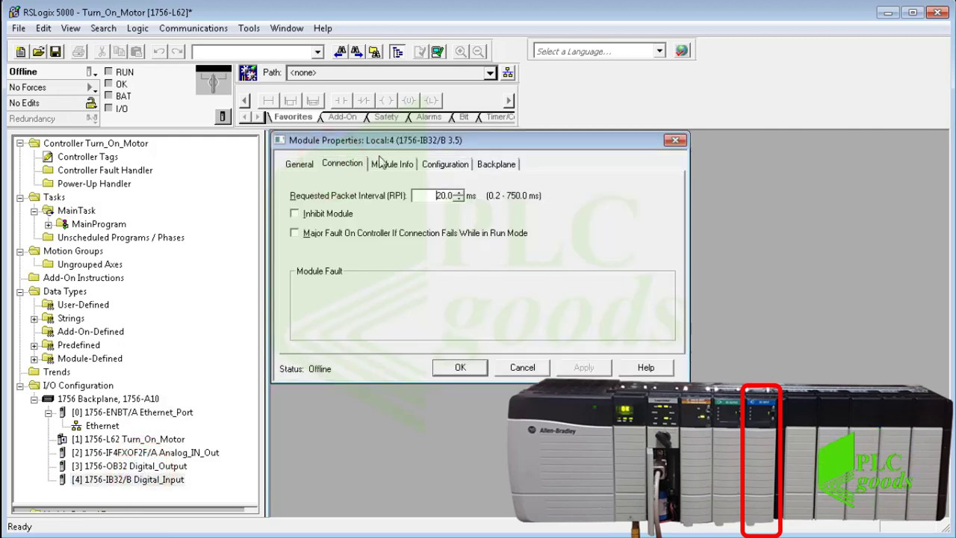
{"action": "left_click", "coordinate": [393, 165]}
{"action": "left_click", "coordinate": [429, 167]}
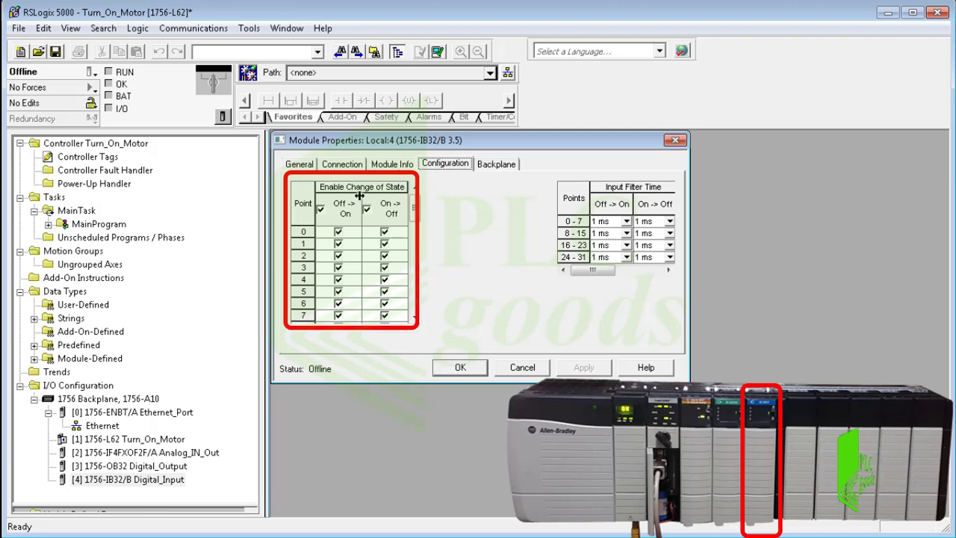
{"action": "left_click", "coordinate": [337, 235]}
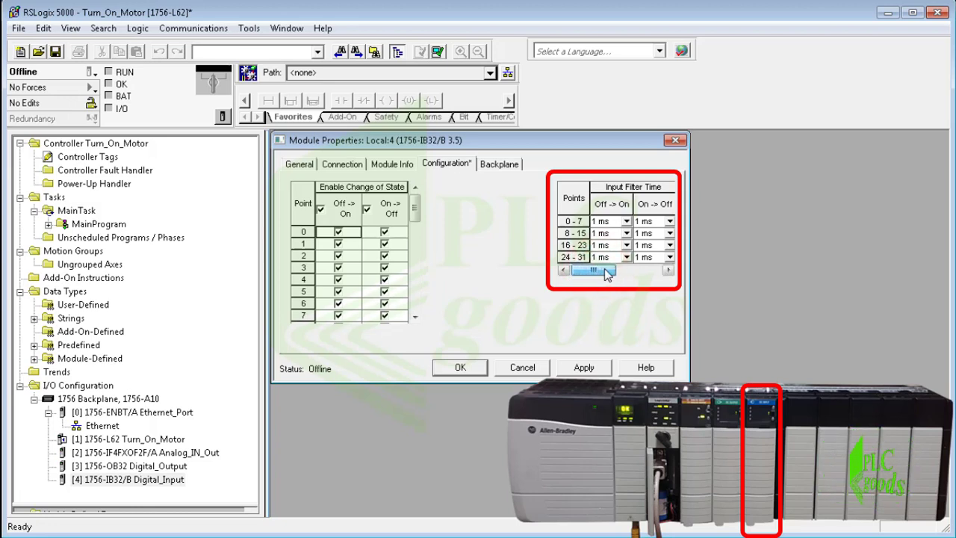
{"action": "mouse_move", "coordinate": [604, 269]}
{"action": "left_mouse_down"}
{"action": "mouse_move", "coordinate": [627, 270]}
{"action": "mouse_move", "coordinate": [598, 271]}
{"action": "left_mouse_up"}
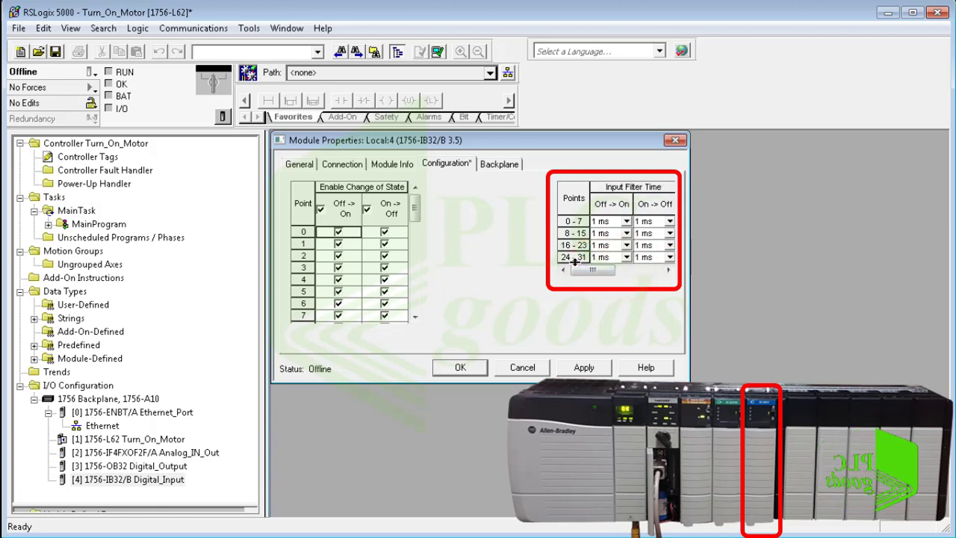
{"action": "left_click", "coordinate": [463, 366]}
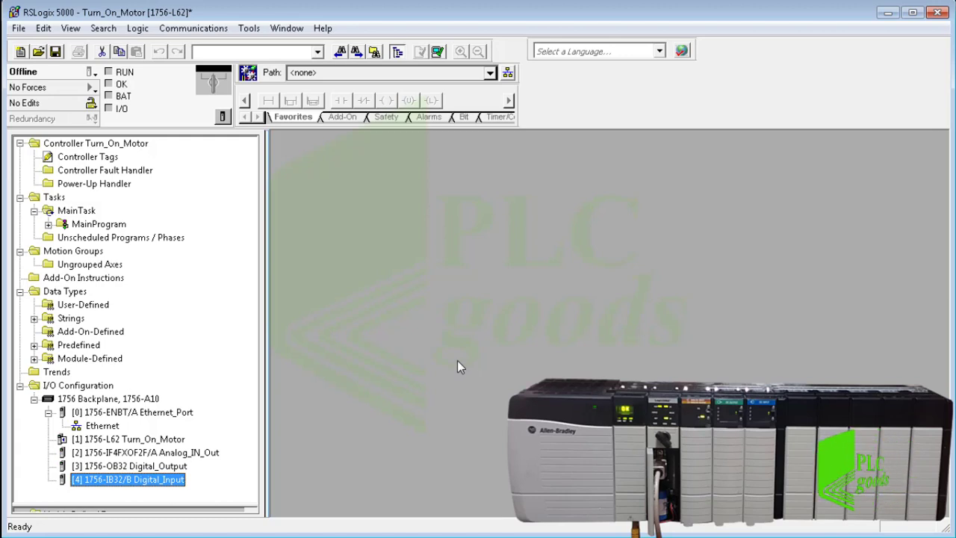
Expand MainTask's MainProgram and open MainRoutine in the ladder editor.
{"action": "left_click", "coordinate": [63, 212]}
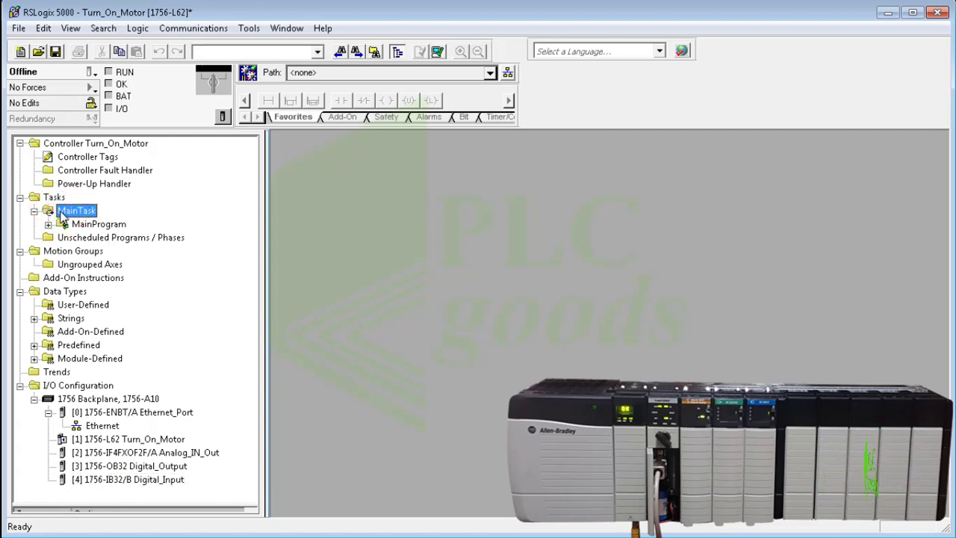
{"action": "left_click", "coordinate": [48, 224]}
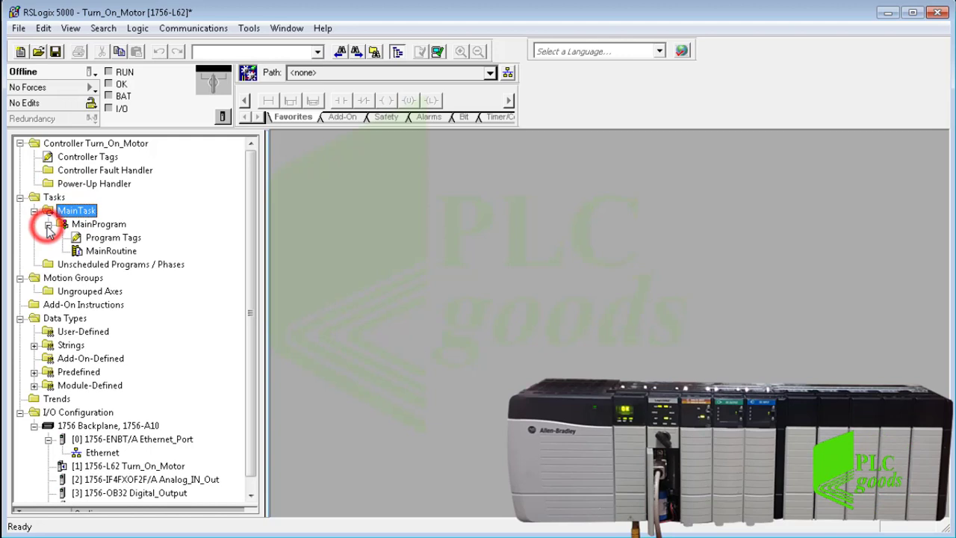
{"action": "left_click", "coordinate": [108, 253]}
{"action": "double_click", "coordinate": [100, 256]}
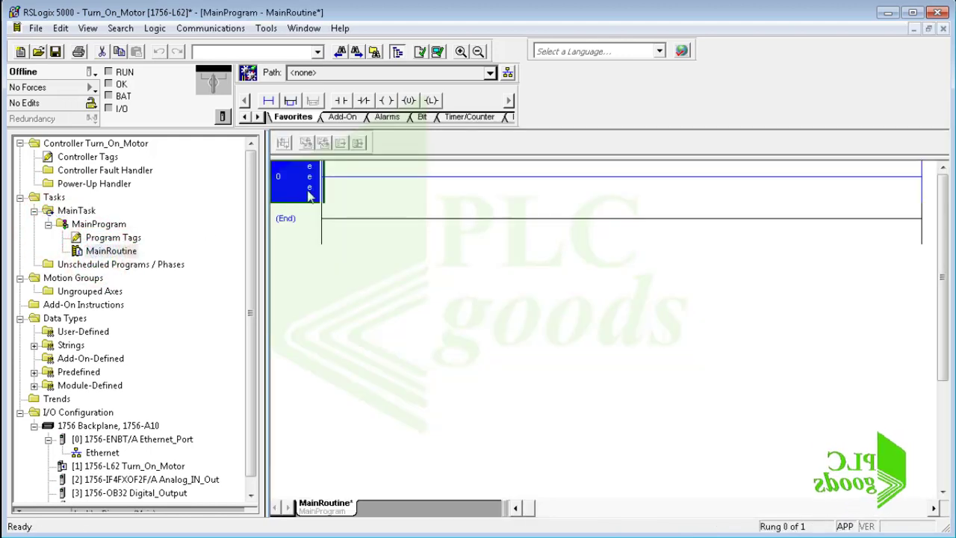
{"action": "scroll", "coordinate": [341, 105], "scroll_direction": "up", "scroll_amount": 1}
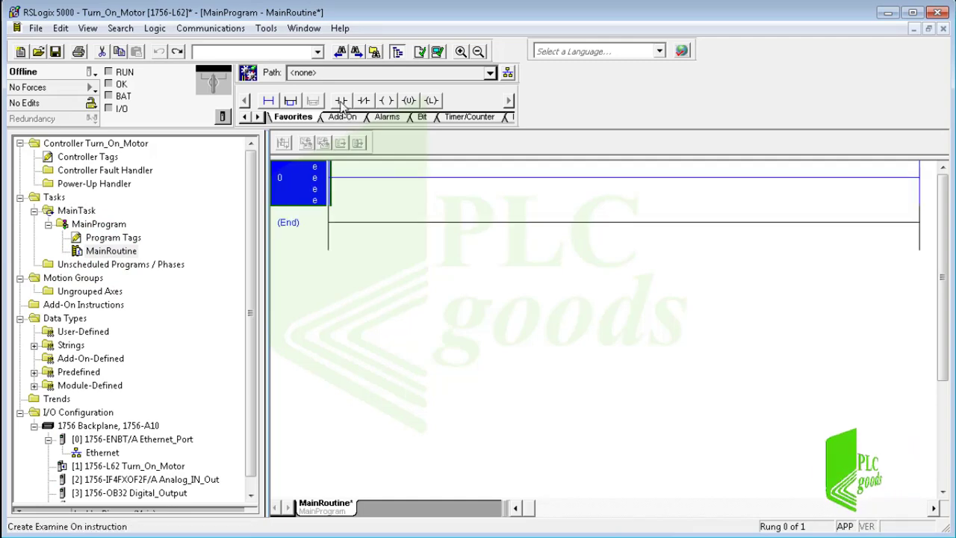
{"action": "scroll", "coordinate": [342, 105], "scroll_direction": "up", "scroll_amount": 2}
{"action": "scroll", "coordinate": [341, 104], "scroll_direction": "up", "scroll_amount": 1}
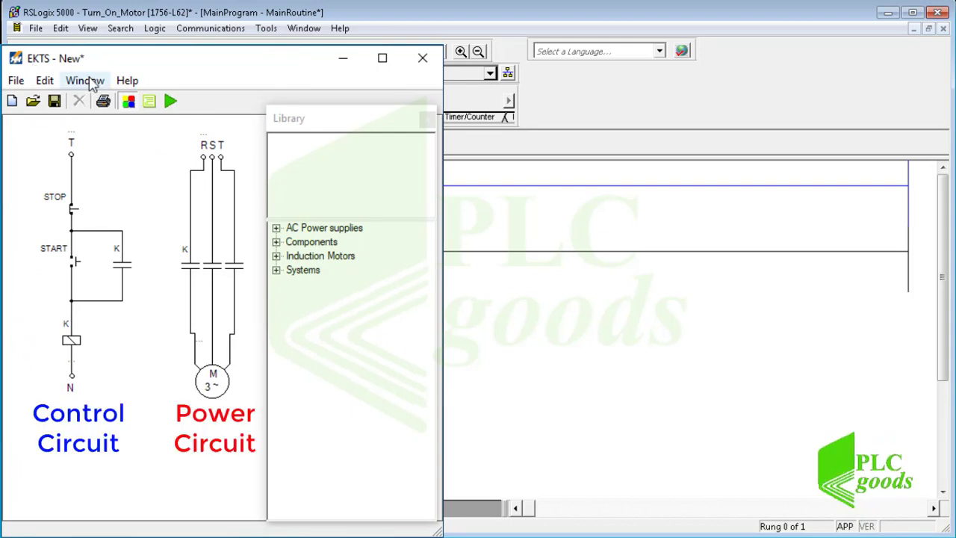
Run the EKTS simulation and press START to energize the motor contactor.
{"action": "left_click", "coordinate": [170, 101]}
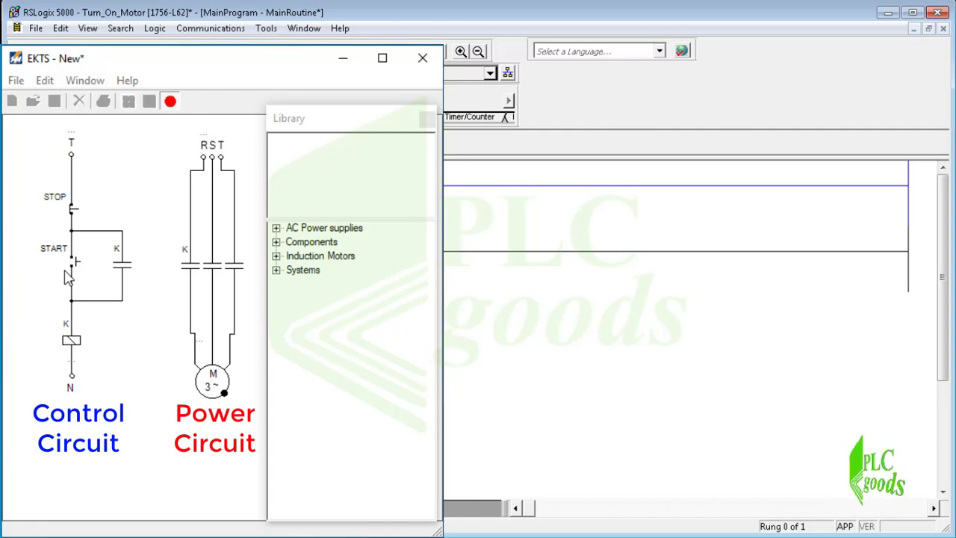
{"action": "left_click", "coordinate": [69, 271]}
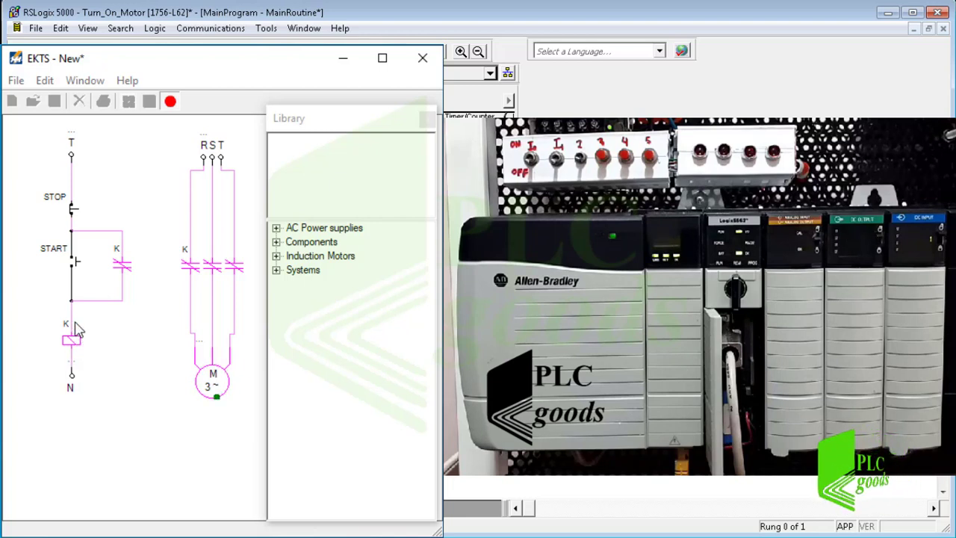
Press STOP to drop the latch, then preview library components like Lamp and time relays.
{"action": "left_click", "coordinate": [72, 213]}
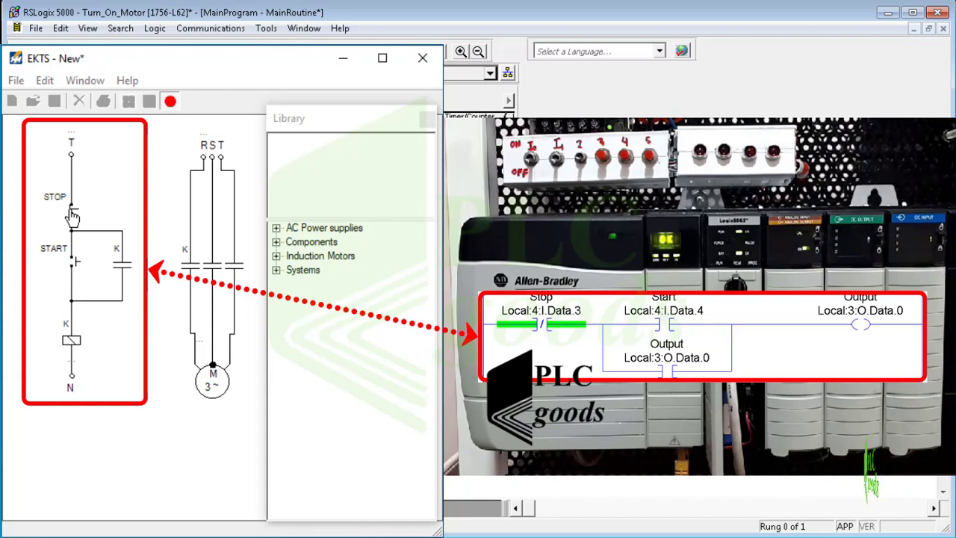
{"action": "left_click", "coordinate": [275, 242]}
{"action": "left_click", "coordinate": [347, 257]}
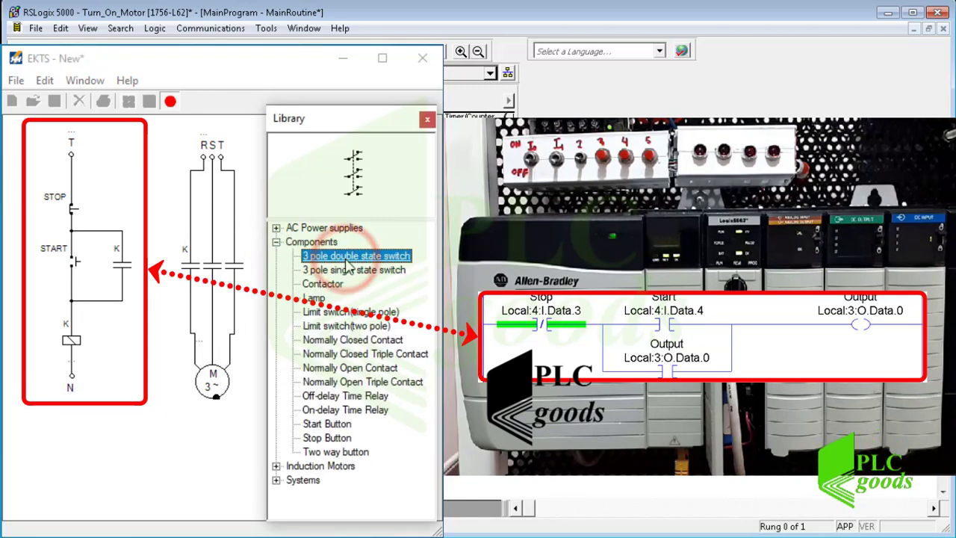
{"action": "left_click", "coordinate": [313, 299]}
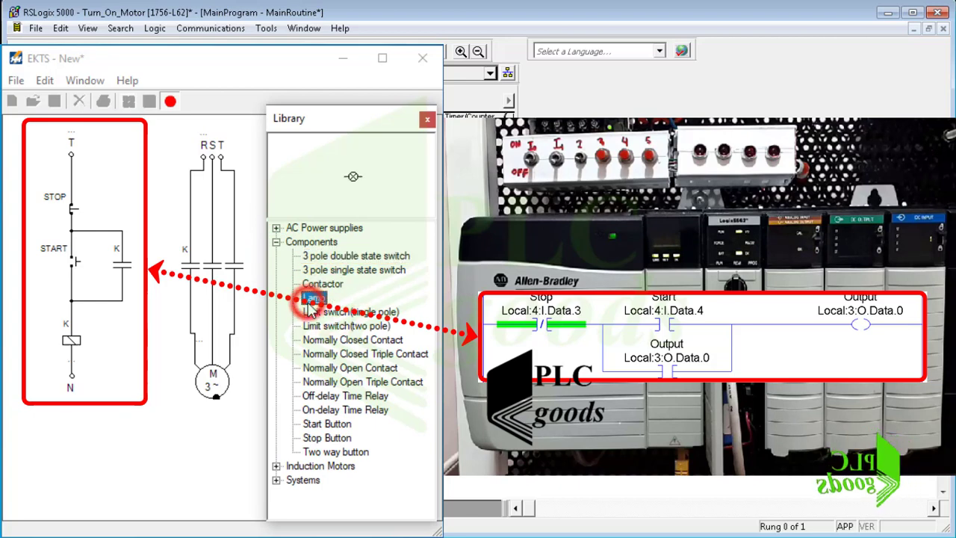
{"action": "left_click", "coordinate": [300, 368]}
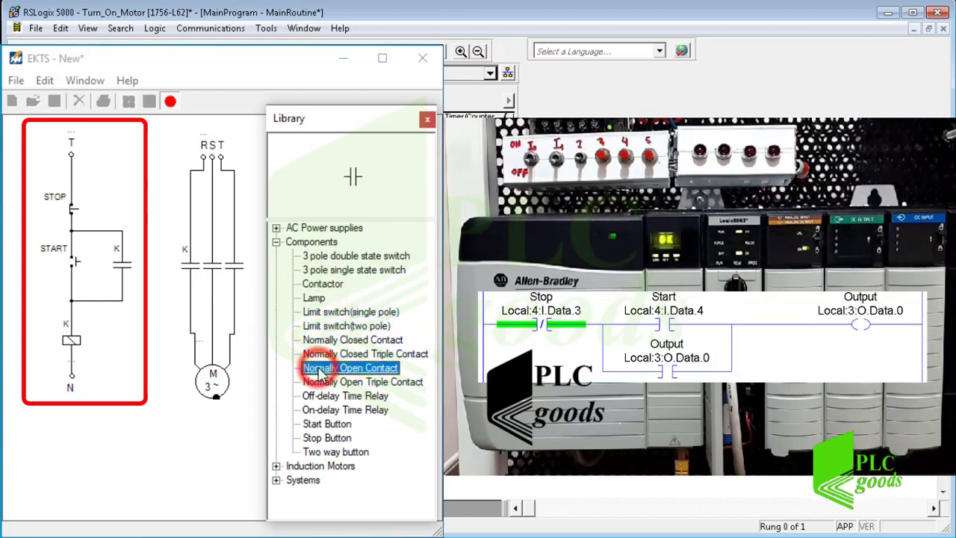
{"action": "left_click", "coordinate": [325, 410]}
{"action": "left_click", "coordinate": [323, 396]}
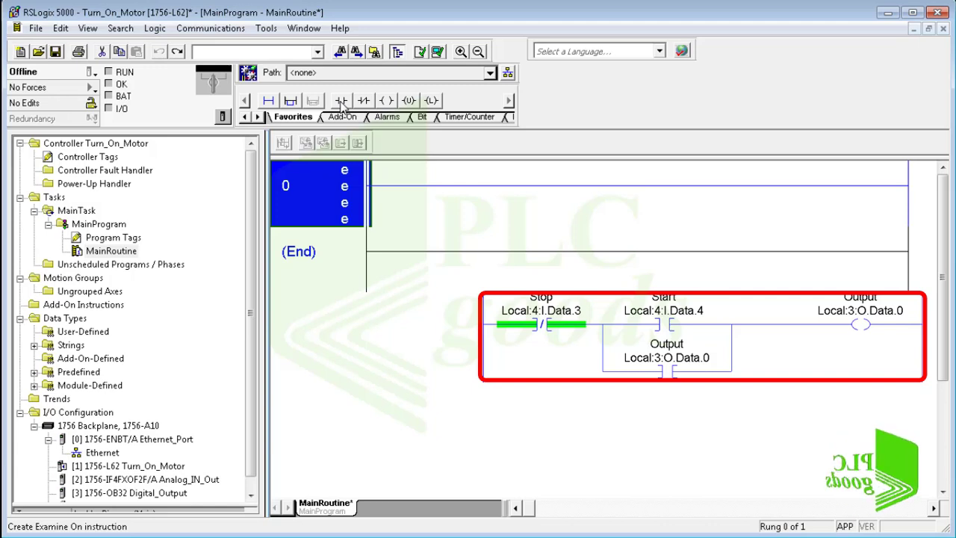
Insert an XIO contact on rung 0 and address it to Local:4:I.Data.3.
{"action": "left_click", "coordinate": [364, 100]}
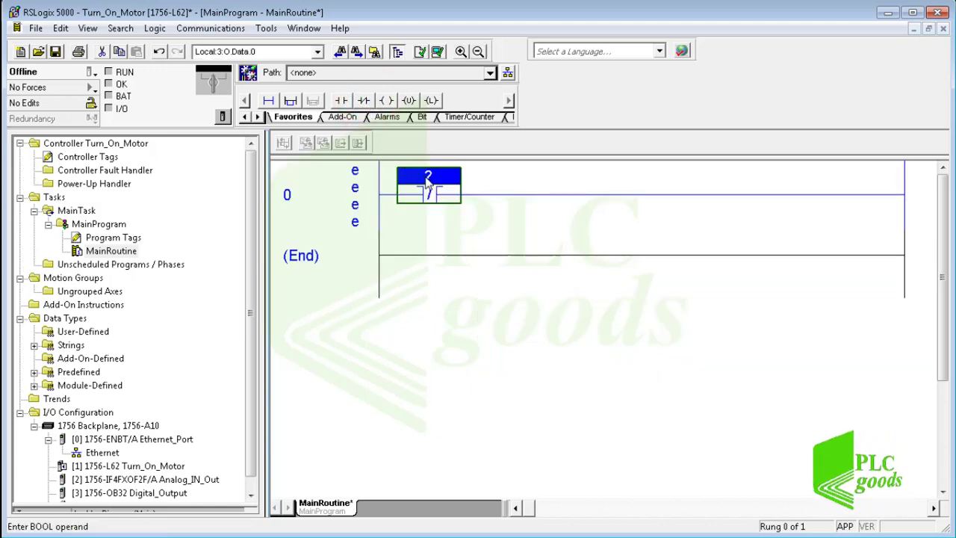
{"action": "double_click", "coordinate": [428, 179]}
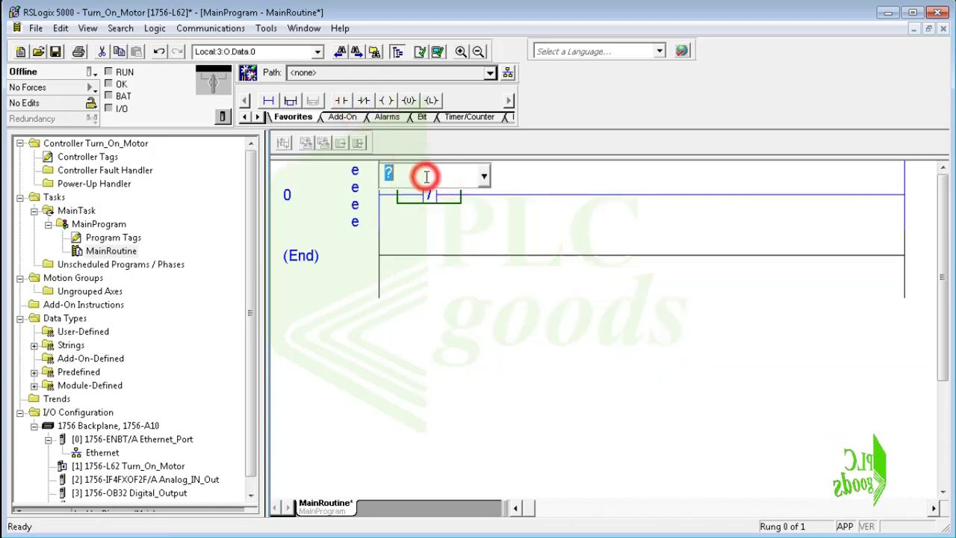
{"action": "left_click", "coordinate": [485, 178]}
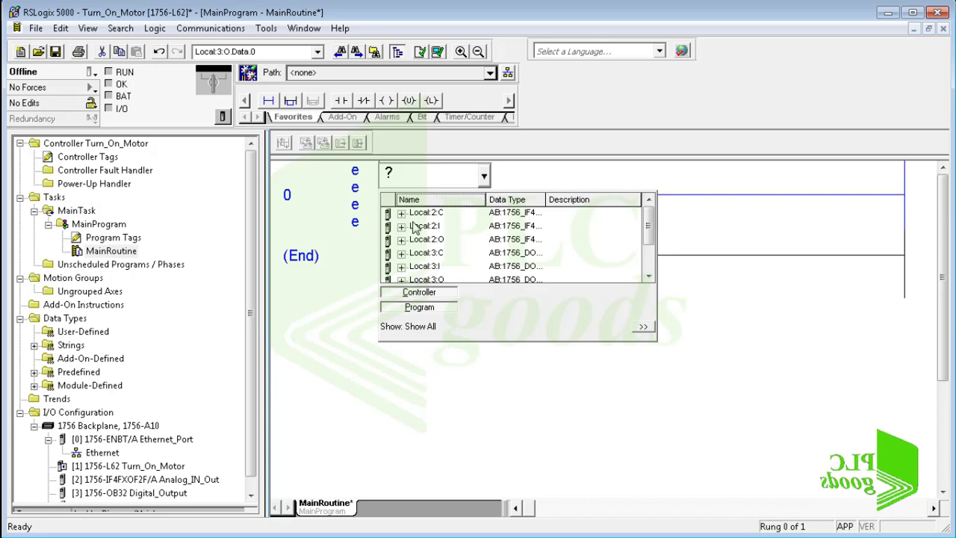
{"action": "left_click_drag", "start_coordinate": [252, 314], "coordinate": [252, 322]}
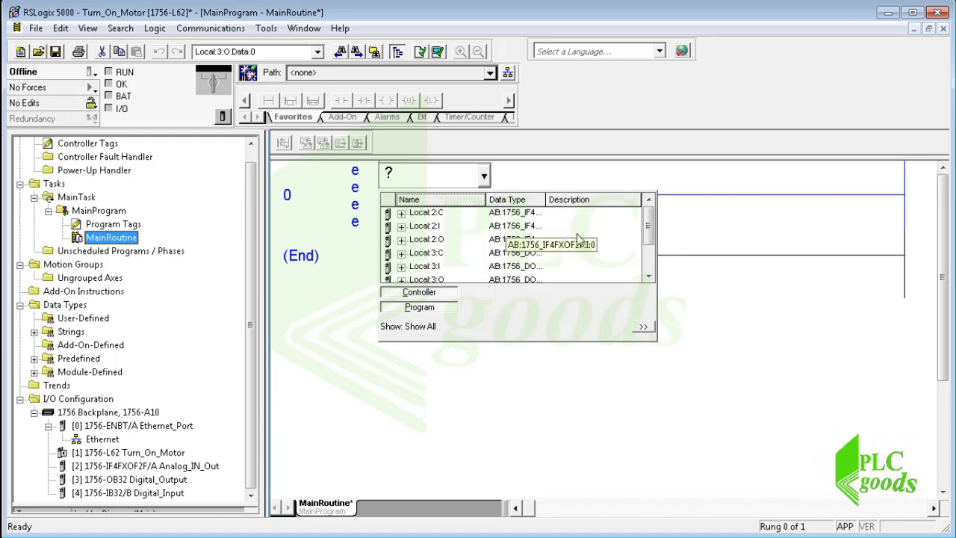
{"action": "left_click_drag", "start_coordinate": [648, 233], "coordinate": [650, 263]}
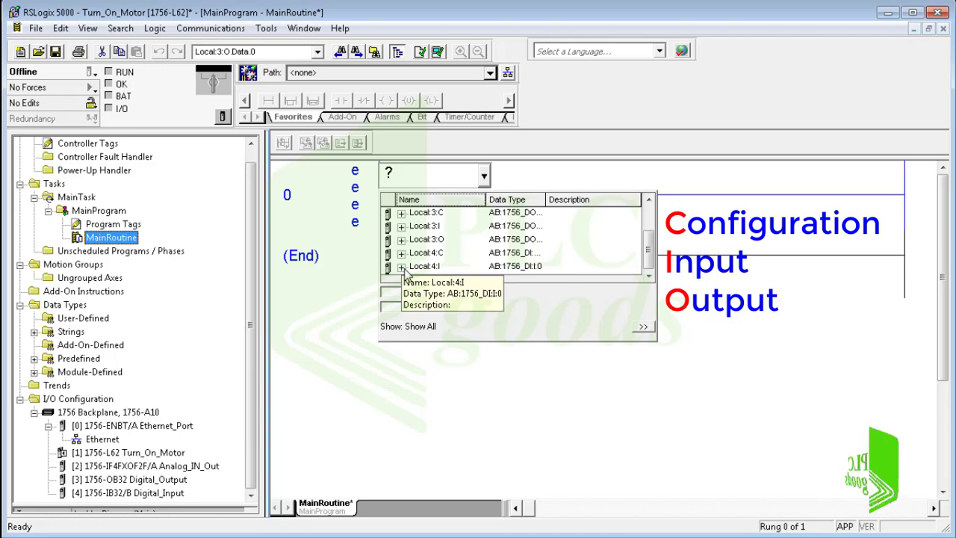
{"action": "left_click", "coordinate": [402, 267]}
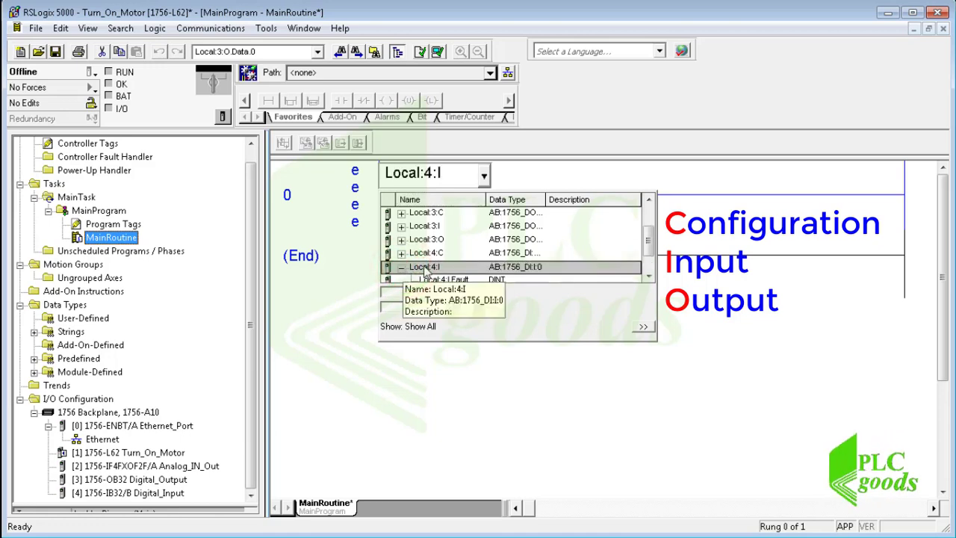
{"action": "left_click", "coordinate": [648, 277]}
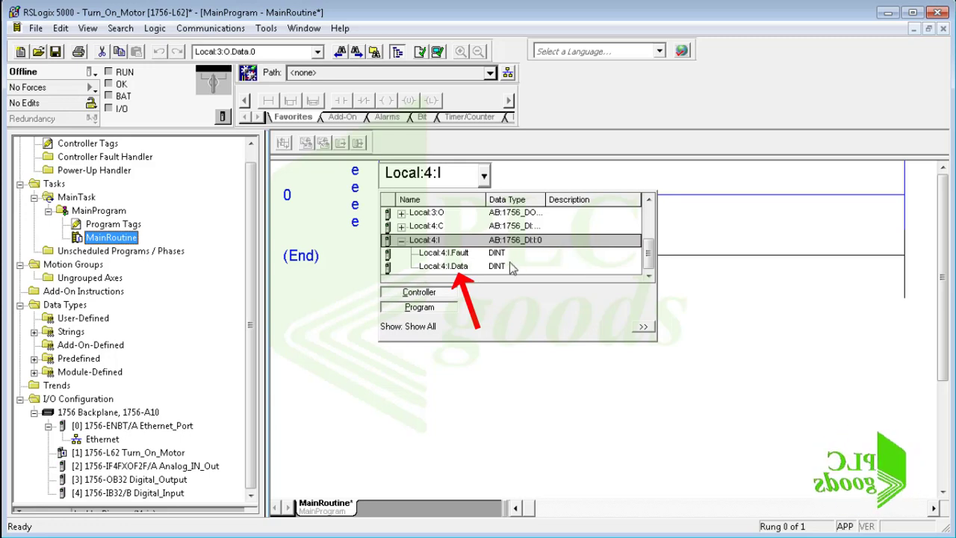
{"action": "left_click", "coordinate": [453, 269]}
{"action": "left_click", "coordinate": [478, 266]}
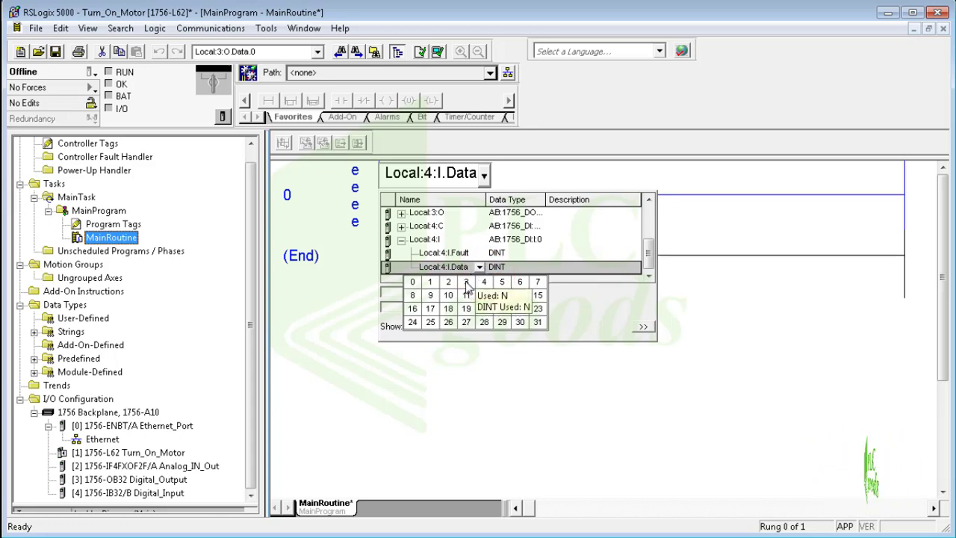
{"action": "mouse_move", "coordinate": [466, 283]}
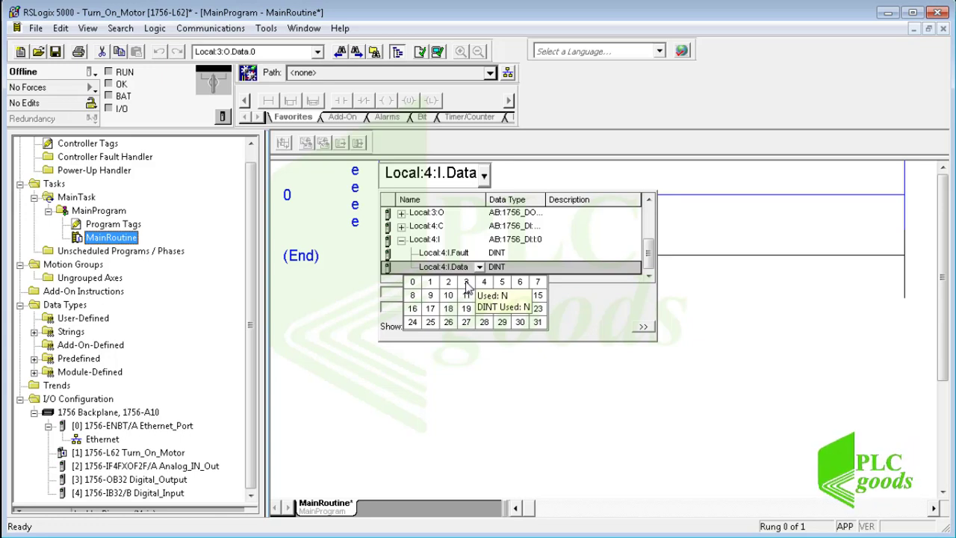
{"action": "left_click", "coordinate": [466, 282]}
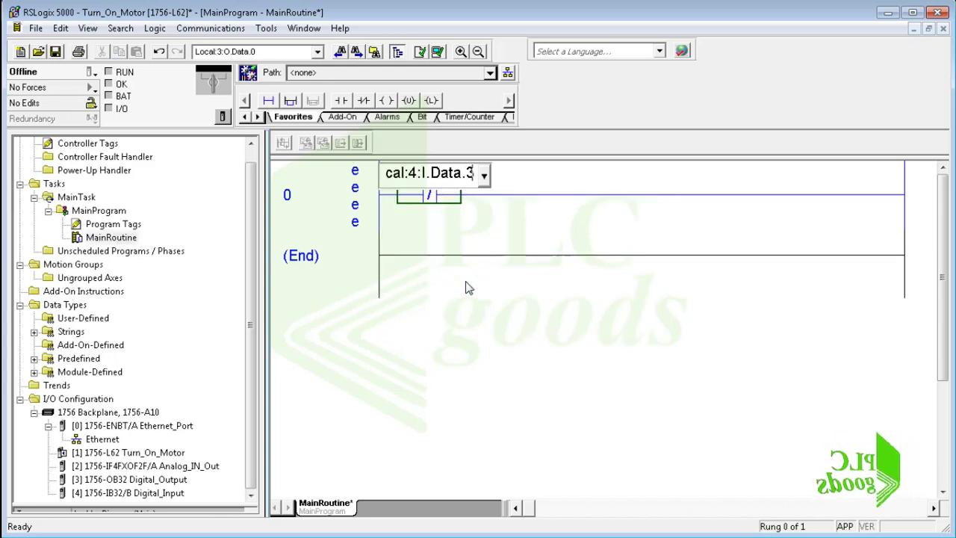
Commit the contact's address and describe Local:4:I.Data.3 as Stop in Controller Tags.
{"action": "left_click", "coordinate": [456, 230]}
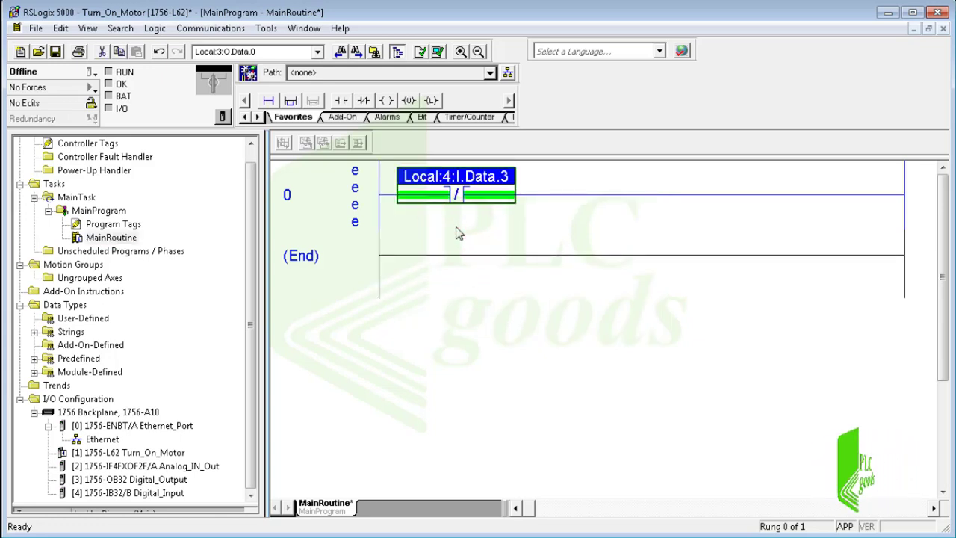
{"action": "right_click", "coordinate": [447, 181]}
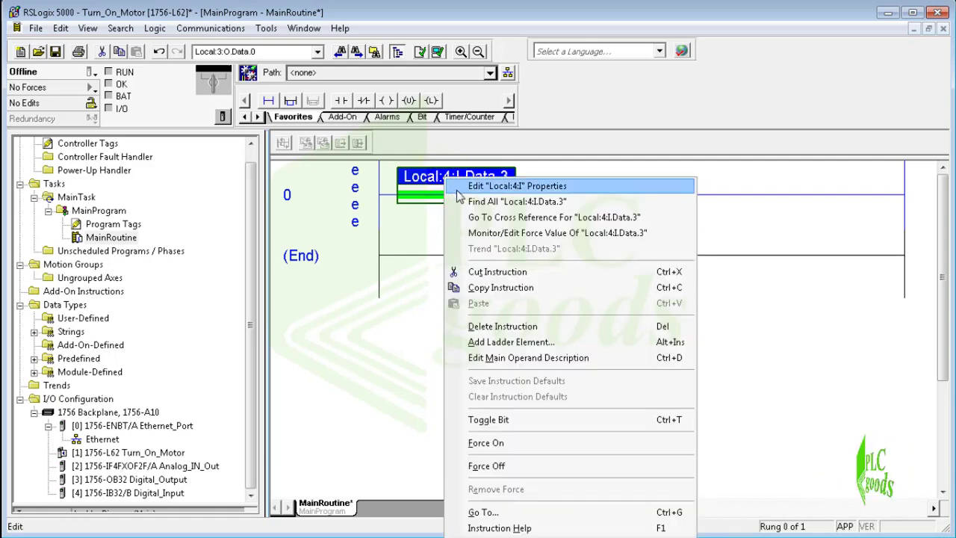
{"action": "left_click", "coordinate": [502, 233]}
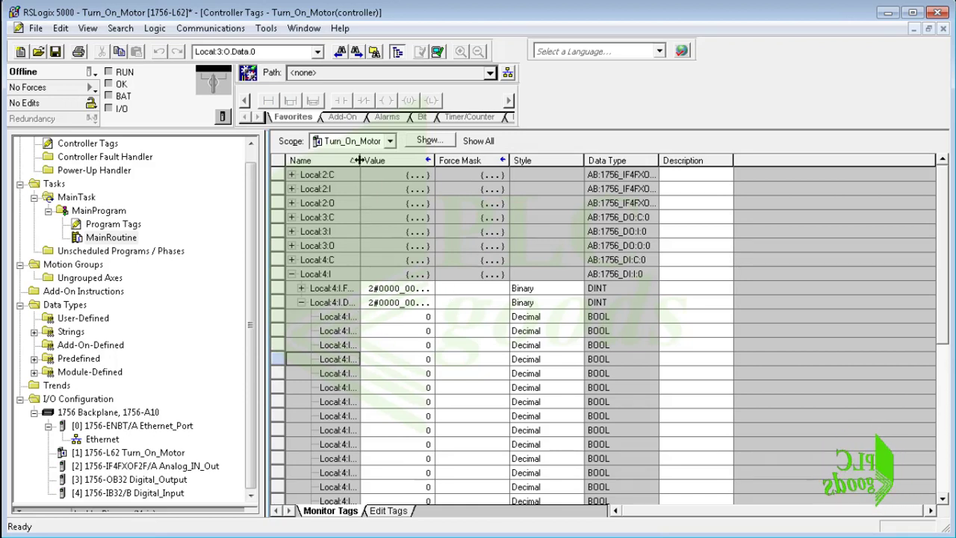
{"action": "left_click_drag", "start_coordinate": [360, 162], "coordinate": [392, 165]}
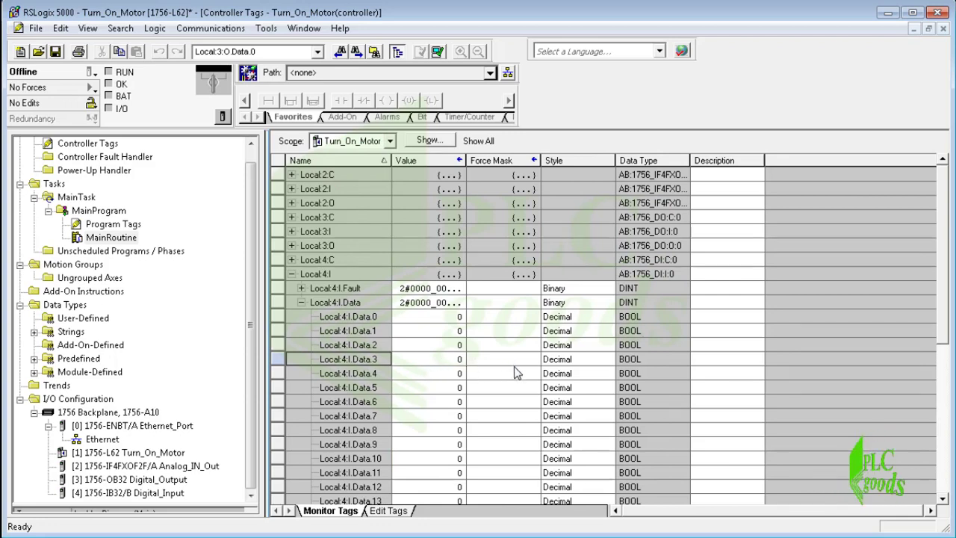
{"action": "left_click", "coordinate": [712, 362]}
{"action": "type", "text": "Stop"}
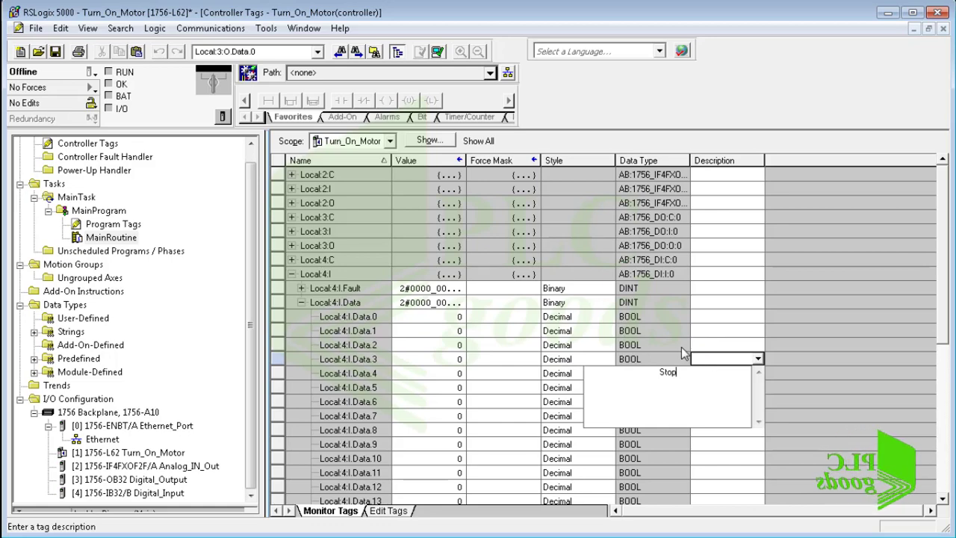
{"action": "left_click", "coordinate": [681, 345]}
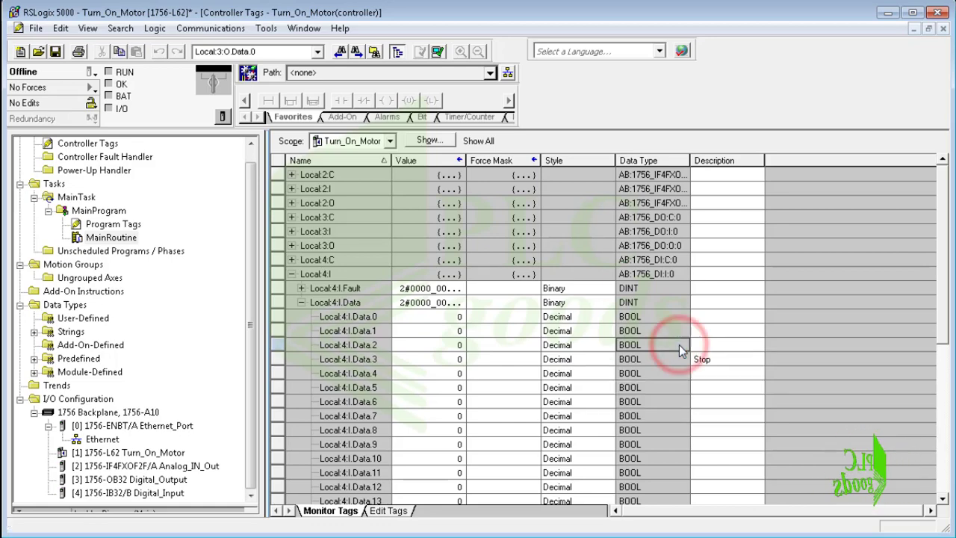
{"action": "left_click", "coordinate": [942, 28]}
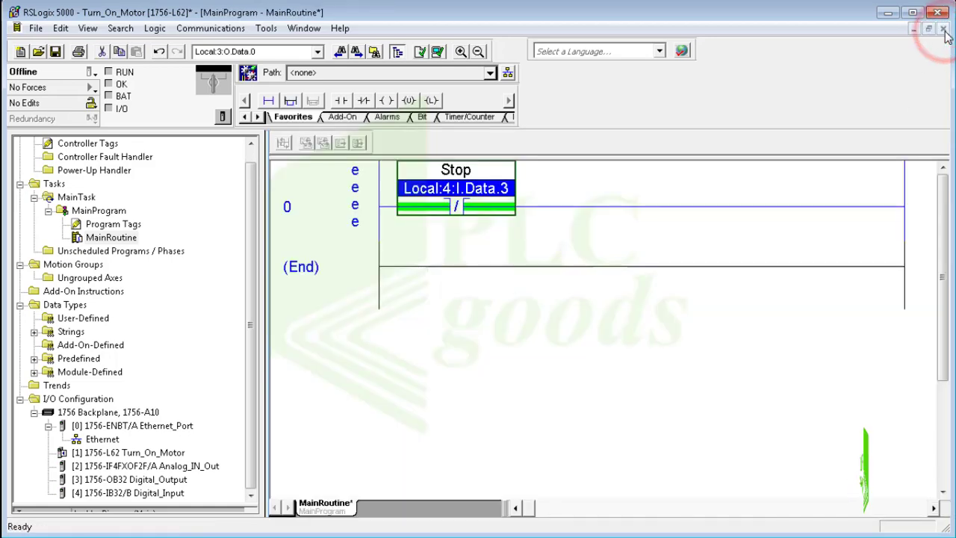
Add an XIC contact after Stop addressed to Local:4:I.Data.4.
{"action": "left_click", "coordinate": [544, 208]}
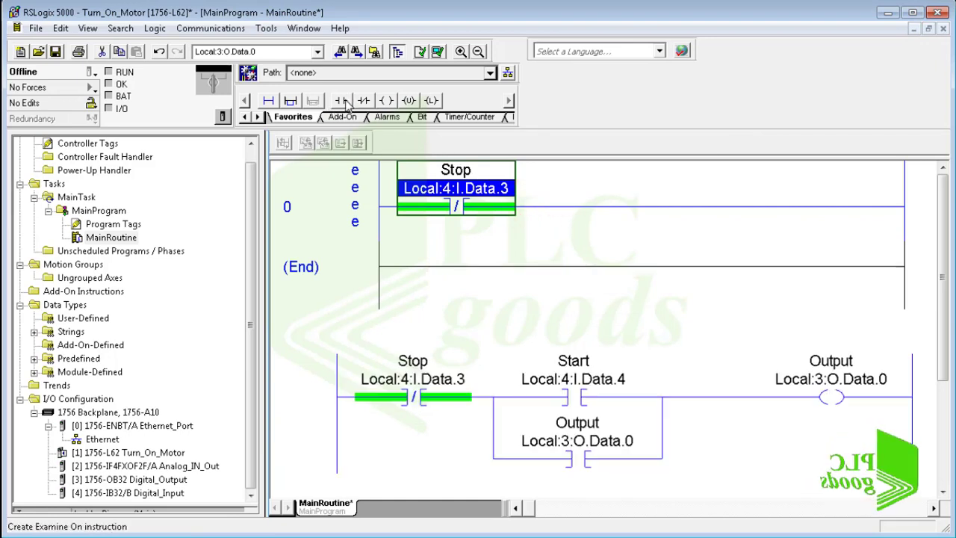
{"action": "left_click", "coordinate": [342, 100]}
{"action": "double_click", "coordinate": [566, 192]}
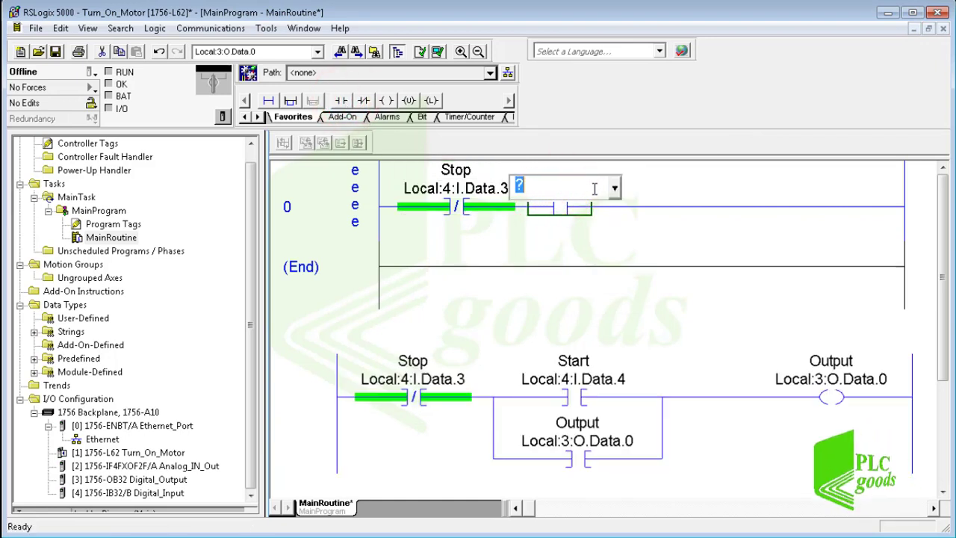
{"action": "left_click", "coordinate": [612, 188]}
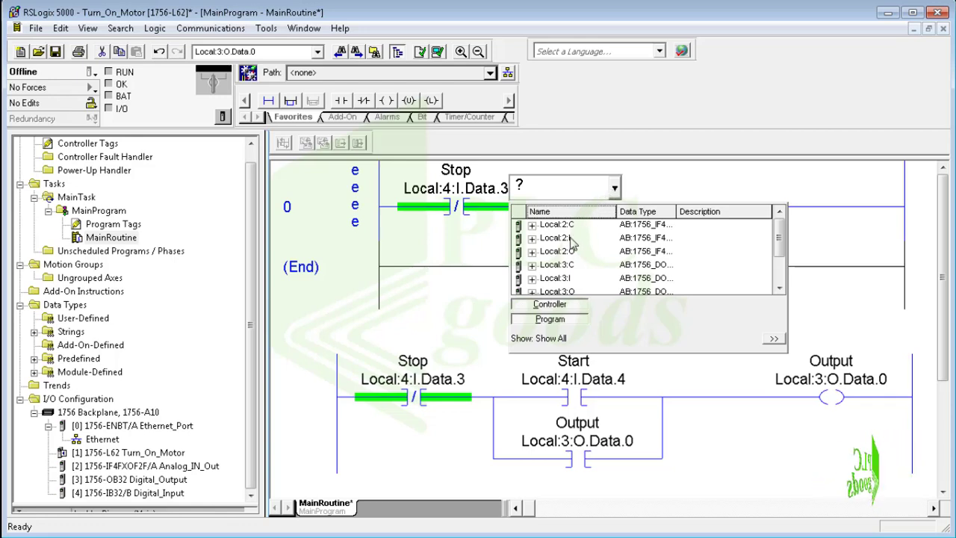
{"action": "scroll", "coordinate": [561, 258], "scroll_direction": "down", "scroll_amount": 2}
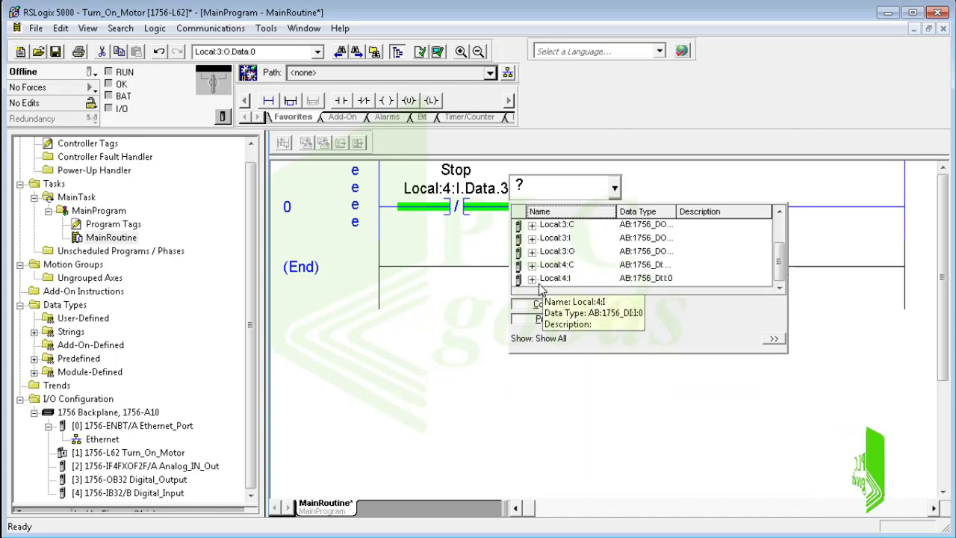
{"action": "left_click", "coordinate": [533, 280]}
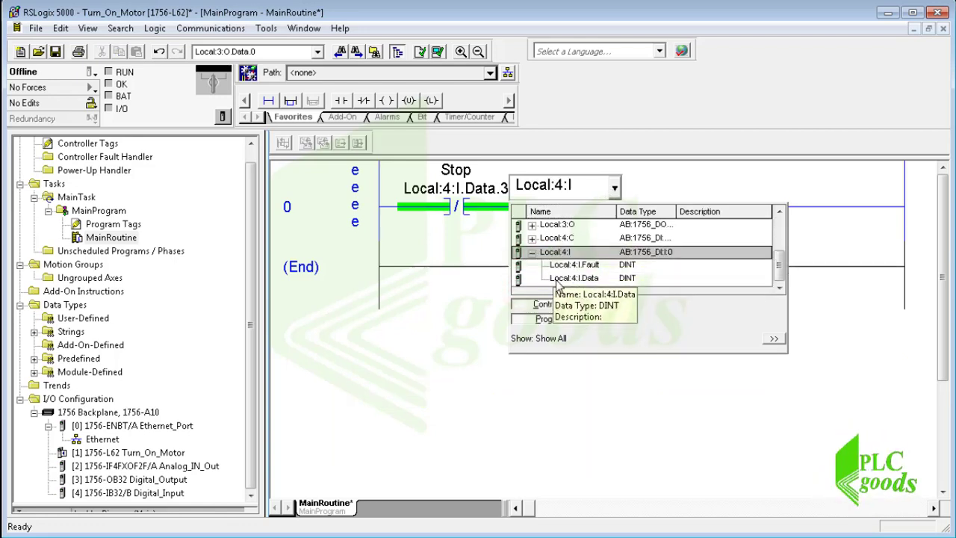
{"action": "left_click", "coordinate": [571, 278]}
{"action": "left_click", "coordinate": [610, 279]}
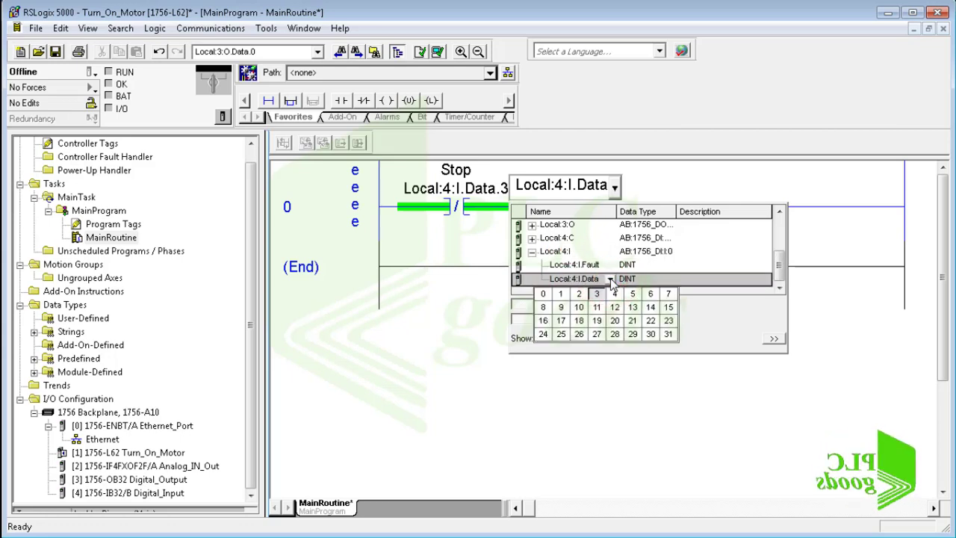
{"action": "left_click", "coordinate": [614, 295]}
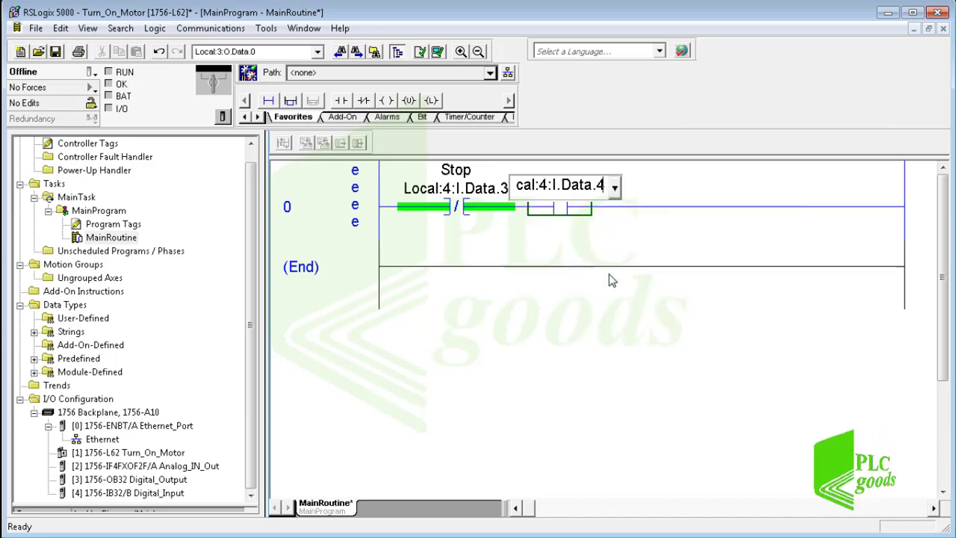
{"action": "left_click", "coordinate": [604, 236]}
{"action": "right_click", "coordinate": [583, 201]}
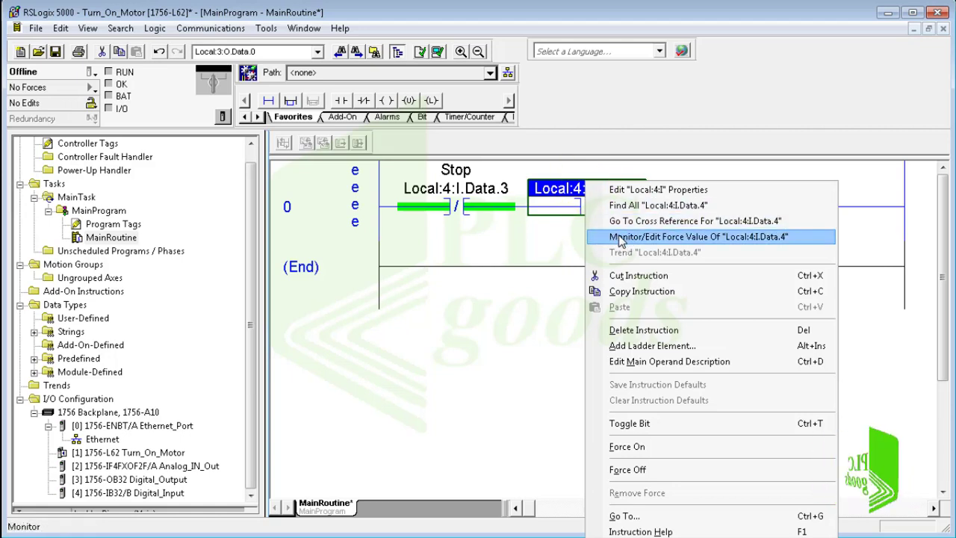
{"action": "left_click", "coordinate": [557, 229]}
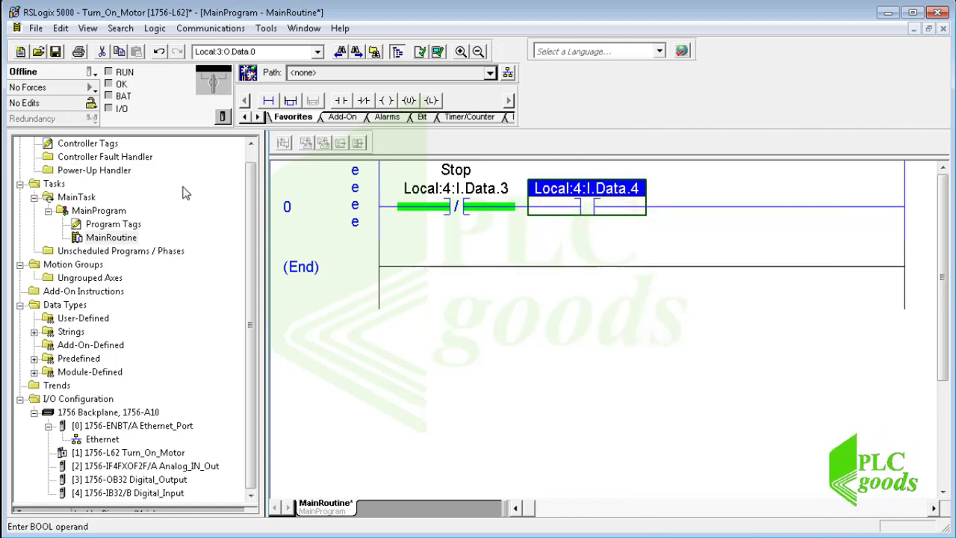
Describe input Local:4:I.Data.4 as Start in Controller Tags.
{"action": "double_click", "coordinate": [101, 148]}
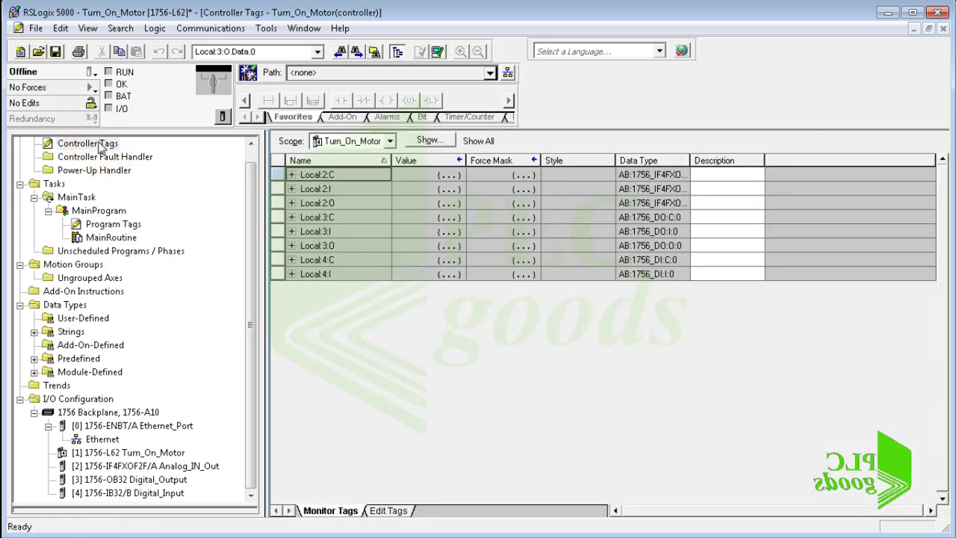
{"action": "left_click", "coordinate": [291, 274]}
{"action": "left_click", "coordinate": [301, 303]}
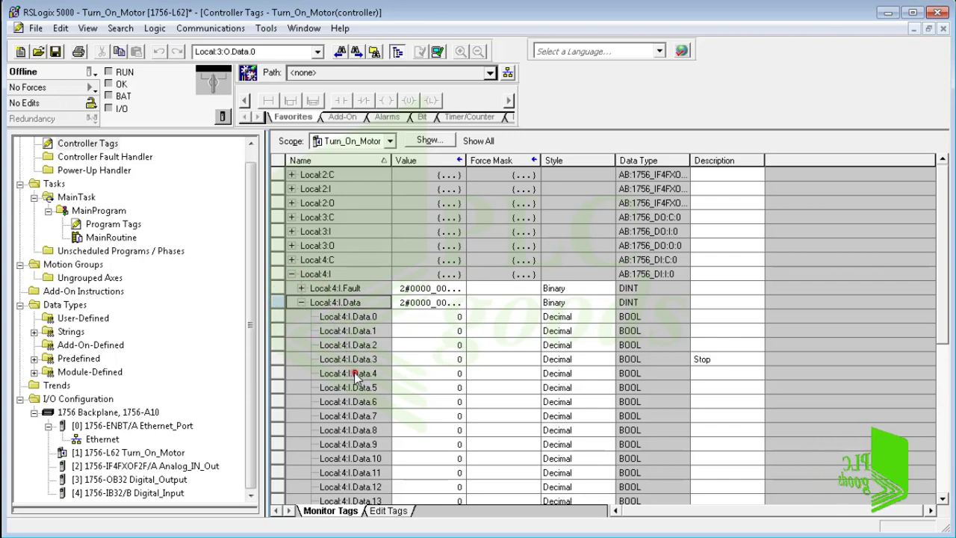
{"action": "left_click", "coordinate": [354, 374]}
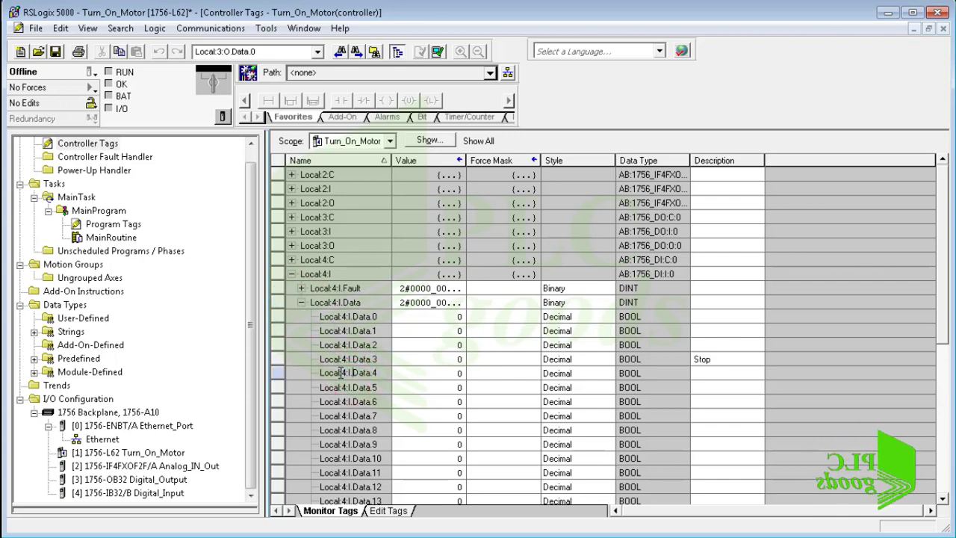
{"action": "left_click", "coordinate": [710, 378]}
{"action": "type", "text": "Start"}
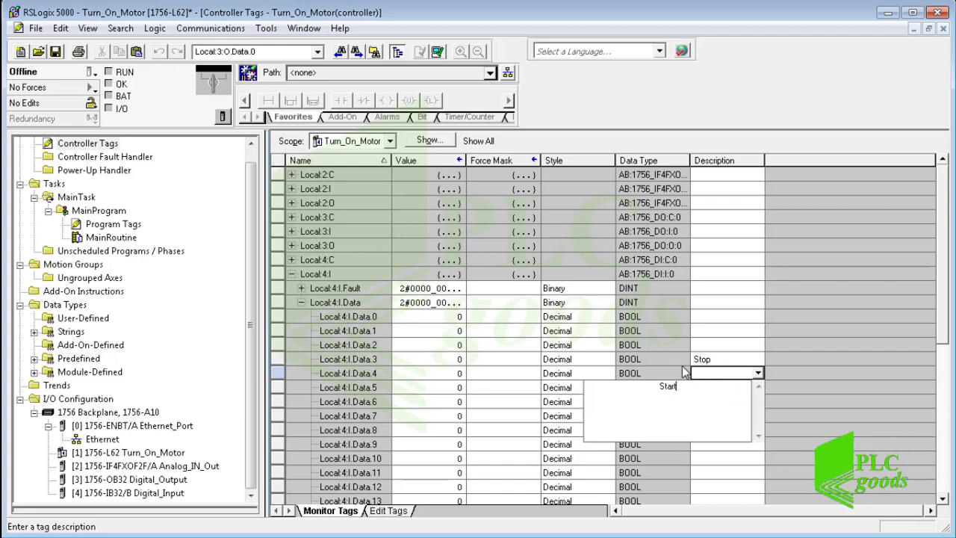
{"action": "left_click", "coordinate": [679, 375]}
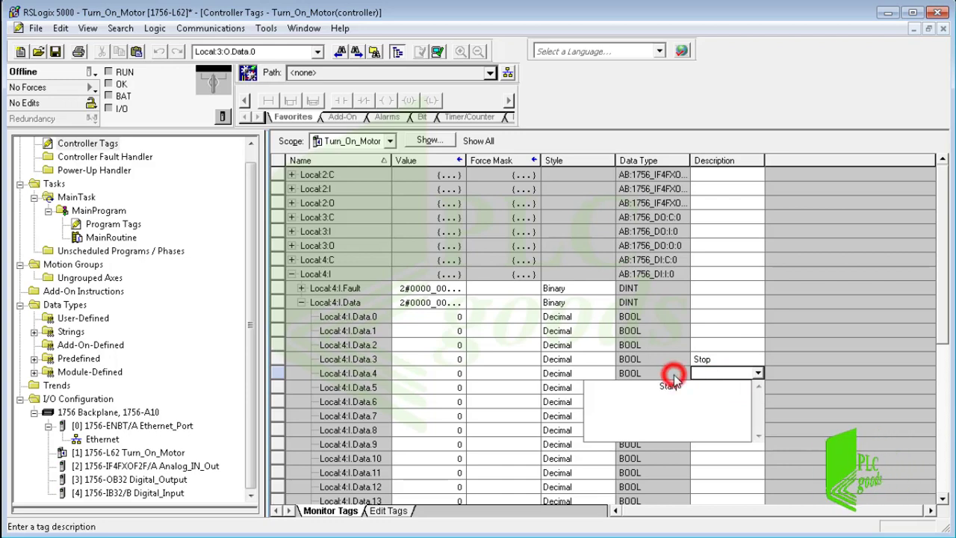
Describe output Local:3:O.Data.0 as Output and close Controller Tags.
{"action": "left_click", "coordinate": [292, 246]}
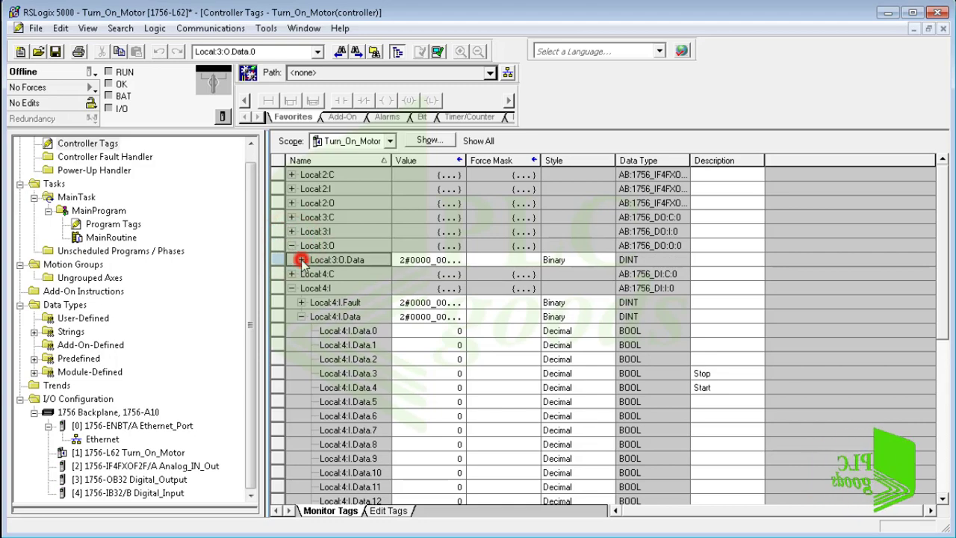
{"action": "left_click", "coordinate": [301, 260]}
{"action": "left_click", "coordinate": [338, 275]}
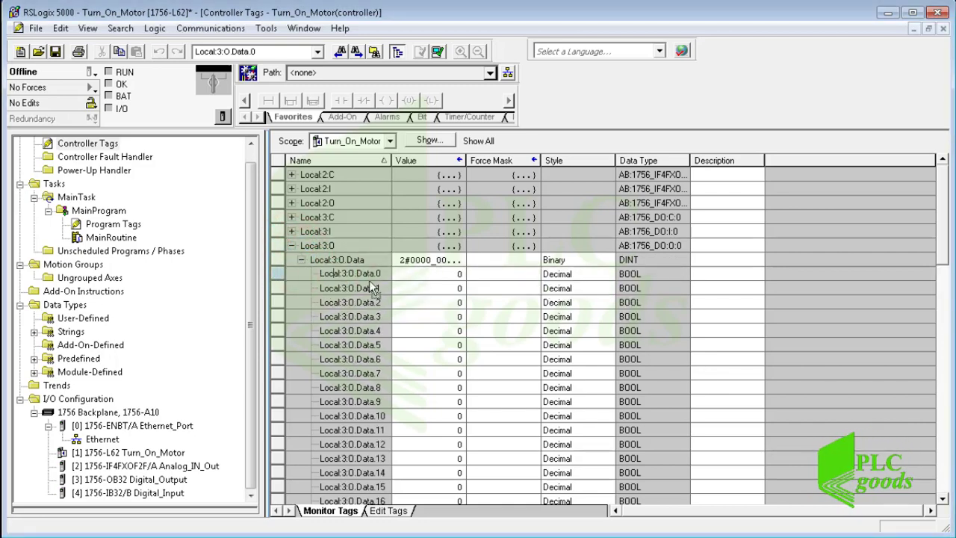
{"action": "left_click", "coordinate": [705, 276]}
{"action": "type", "text": "Out"}
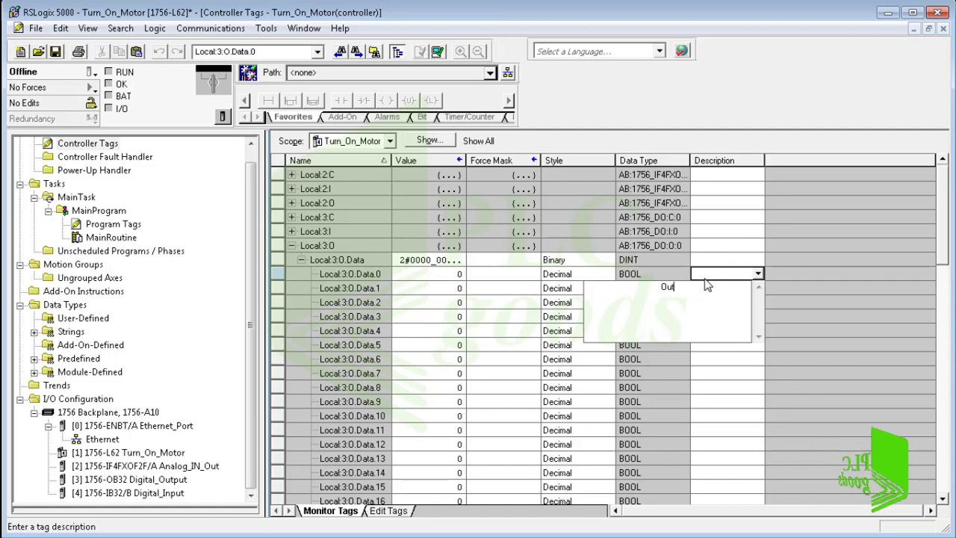
{"action": "type", "text": "put"}
{"action": "key", "text": "Return"}
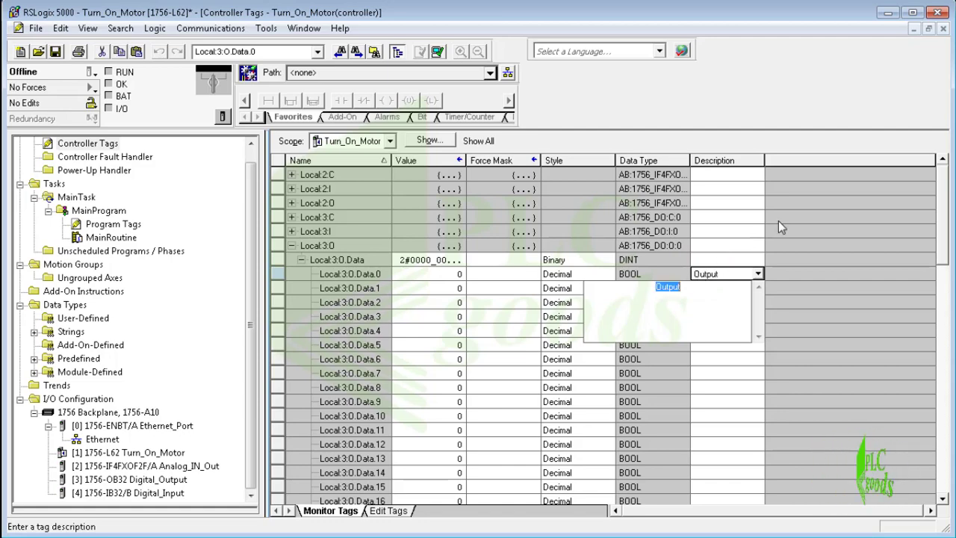
{"action": "left_click", "coordinate": [942, 29]}
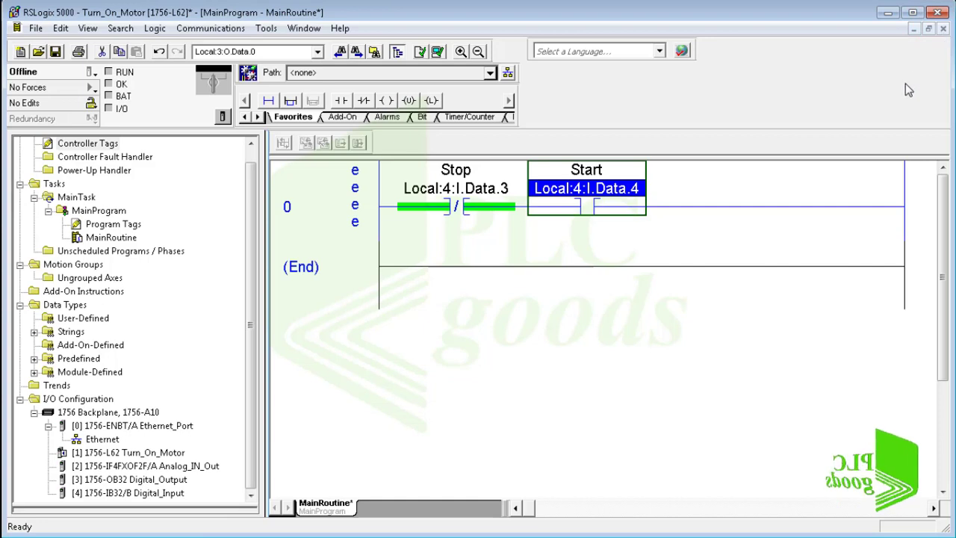
End rung 0 with an OTE coil tagged Local:3:O.Data.0.
{"action": "left_click", "coordinate": [672, 208]}
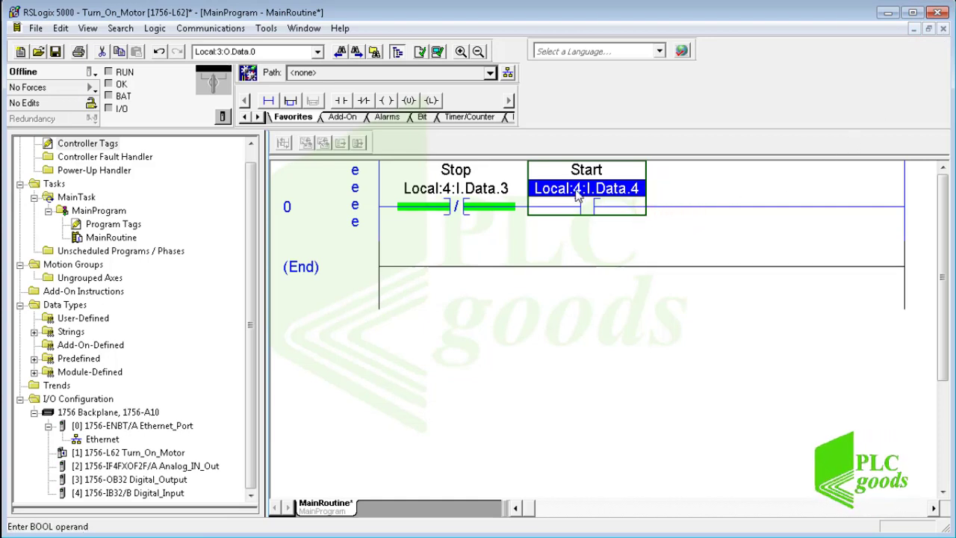
{"action": "left_click", "coordinate": [386, 100]}
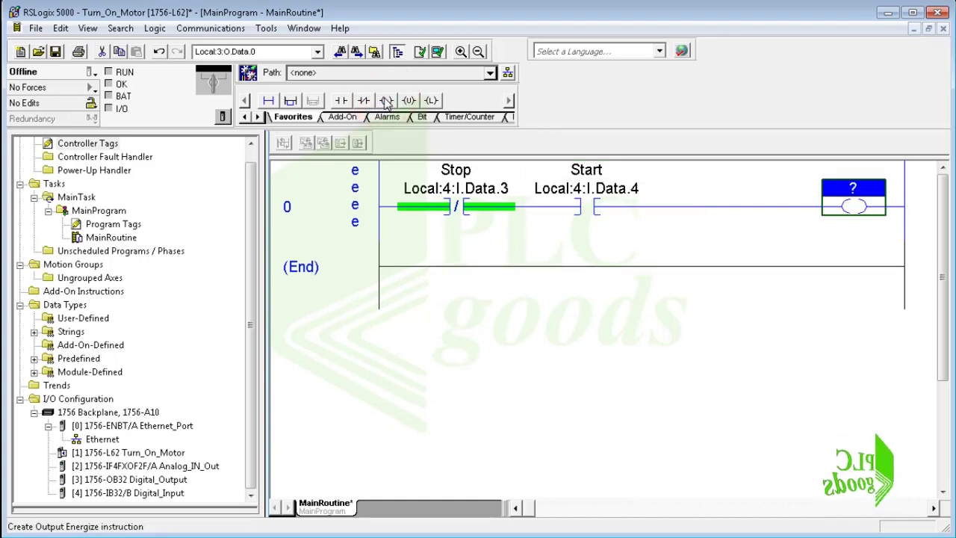
{"action": "double_click", "coordinate": [837, 188]}
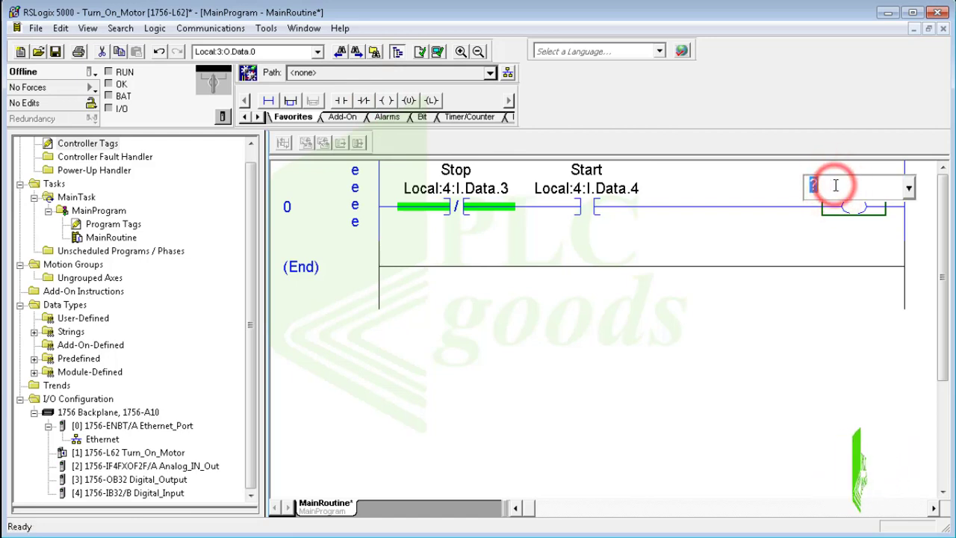
{"action": "left_click", "coordinate": [908, 188]}
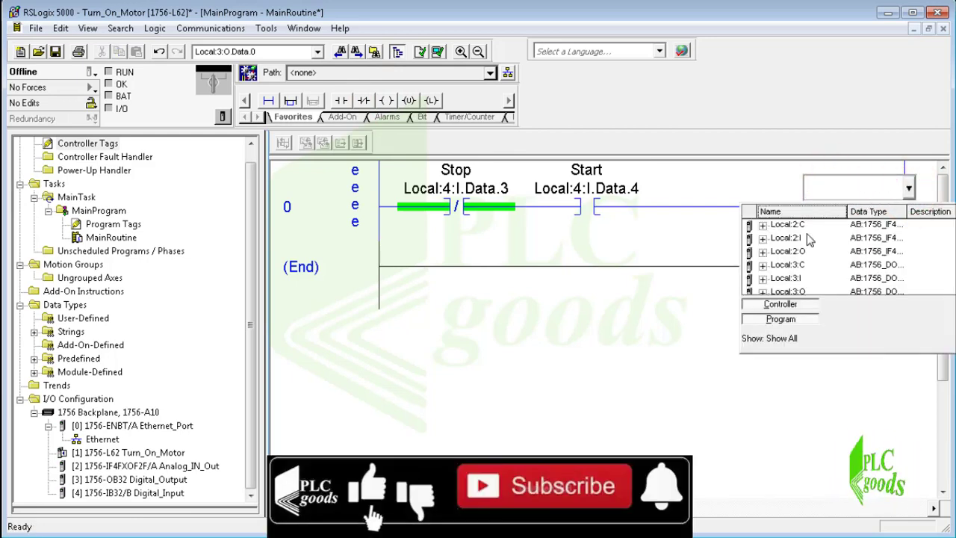
{"action": "left_click", "coordinate": [769, 290]}
{"action": "left_click", "coordinate": [763, 280]}
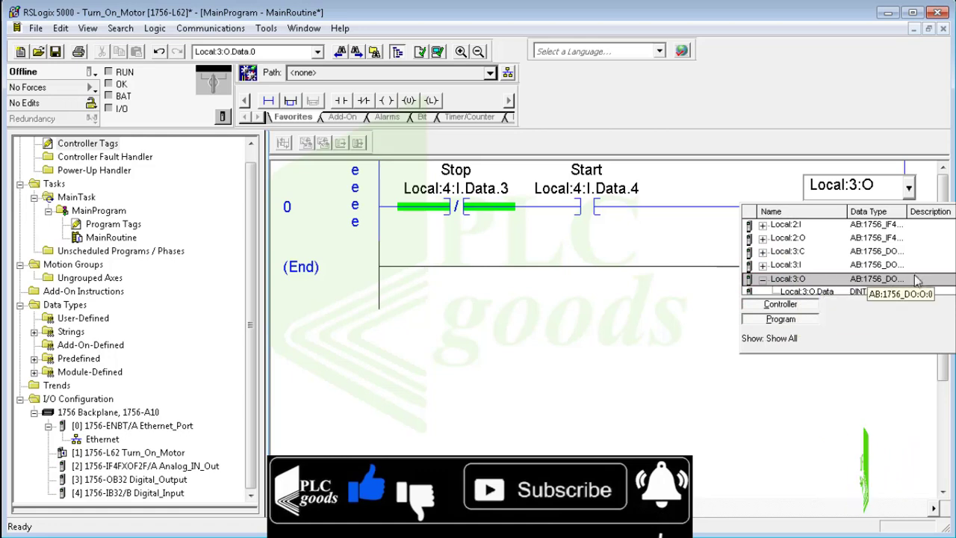
{"action": "scroll", "coordinate": [808, 283], "scroll_direction": "down", "scroll_amount": 2}
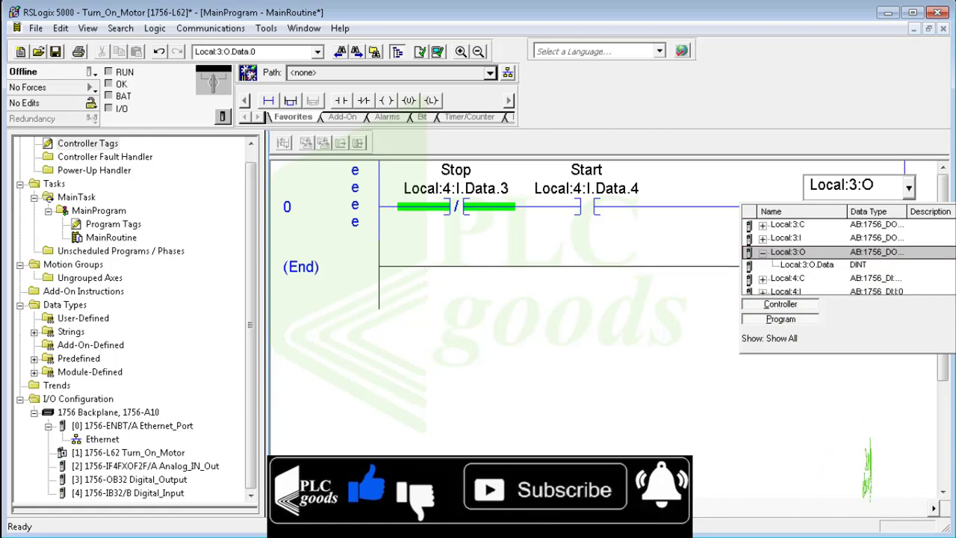
{"action": "left_click", "coordinate": [830, 265]}
{"action": "left_click", "coordinate": [841, 265]}
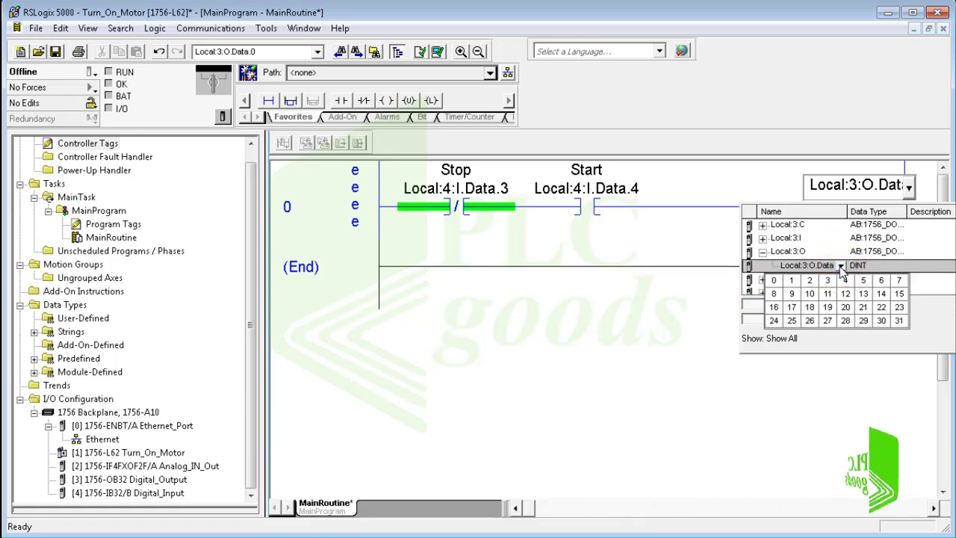
{"action": "left_click", "coordinate": [774, 282]}
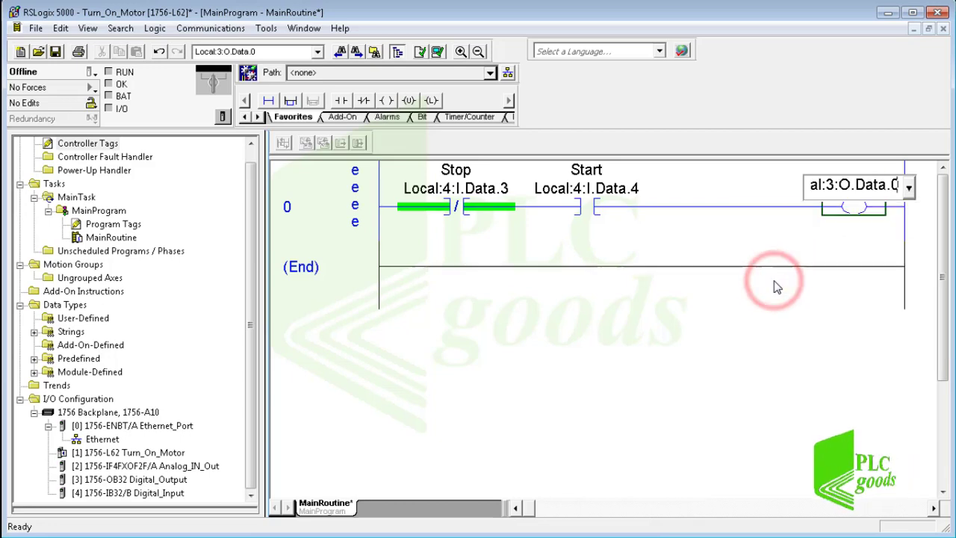
{"action": "left_click", "coordinate": [821, 261]}
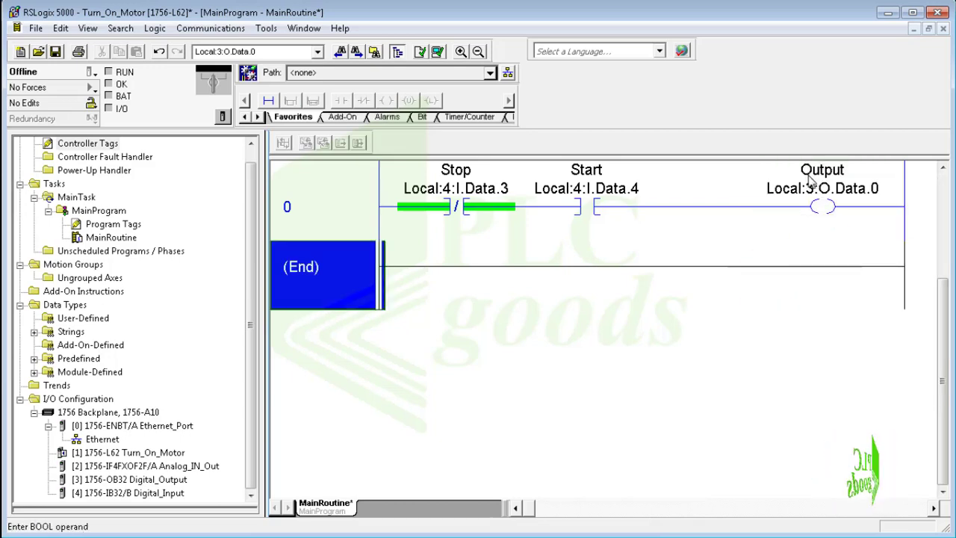
Wrap a branch around Start holding an XIC contact tagged Local:3:O.Data.0.
{"action": "left_click", "coordinate": [549, 215]}
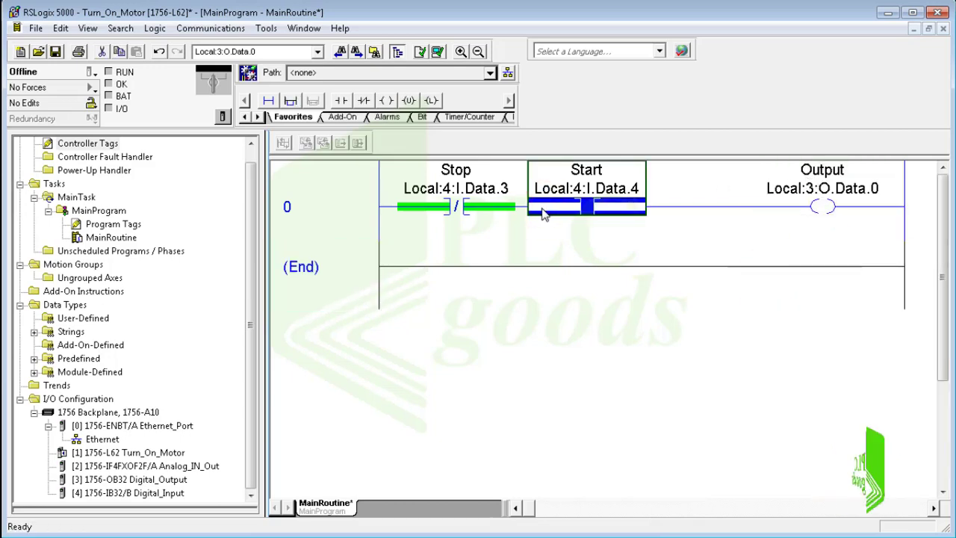
{"action": "left_click", "coordinate": [290, 100]}
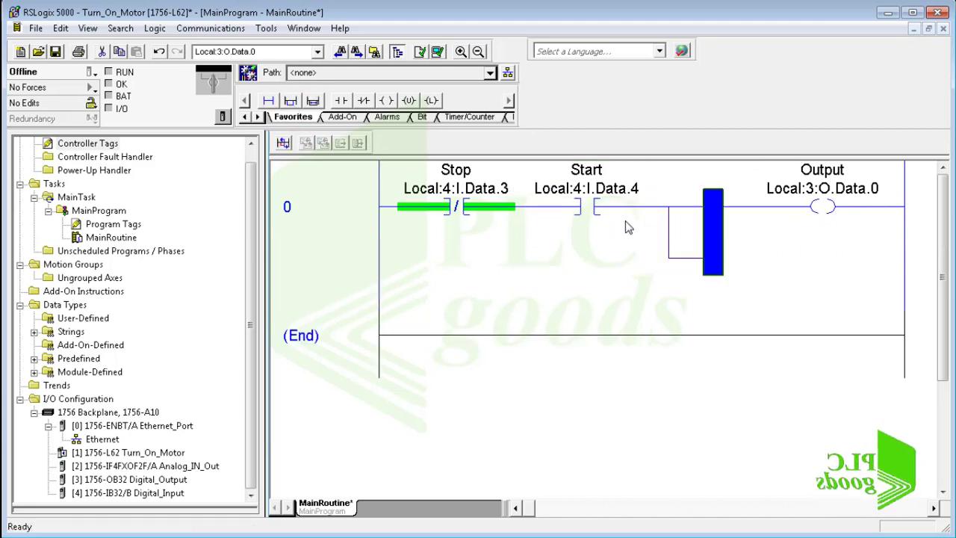
{"action": "left_click_drag", "start_coordinate": [587, 206], "coordinate": [687, 211]}
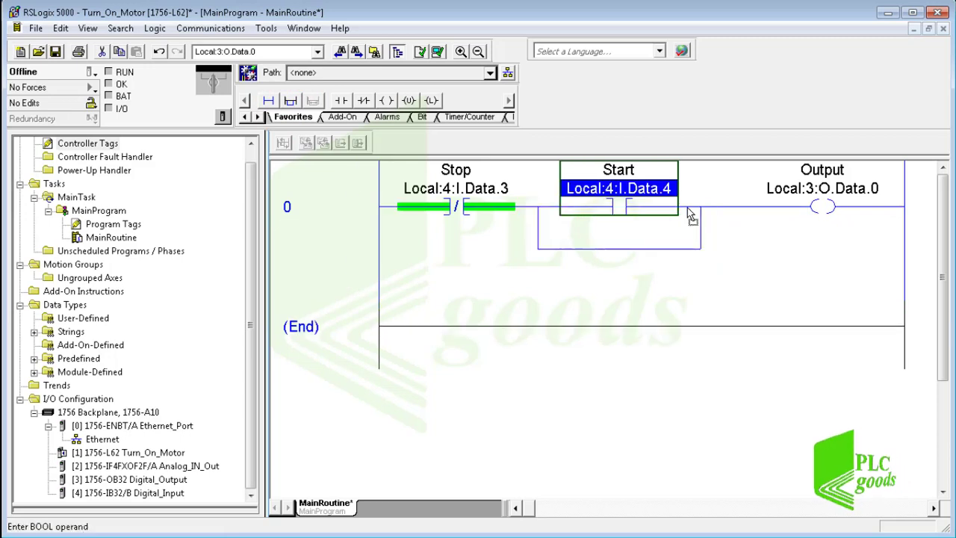
{"action": "left_click", "coordinate": [540, 251]}
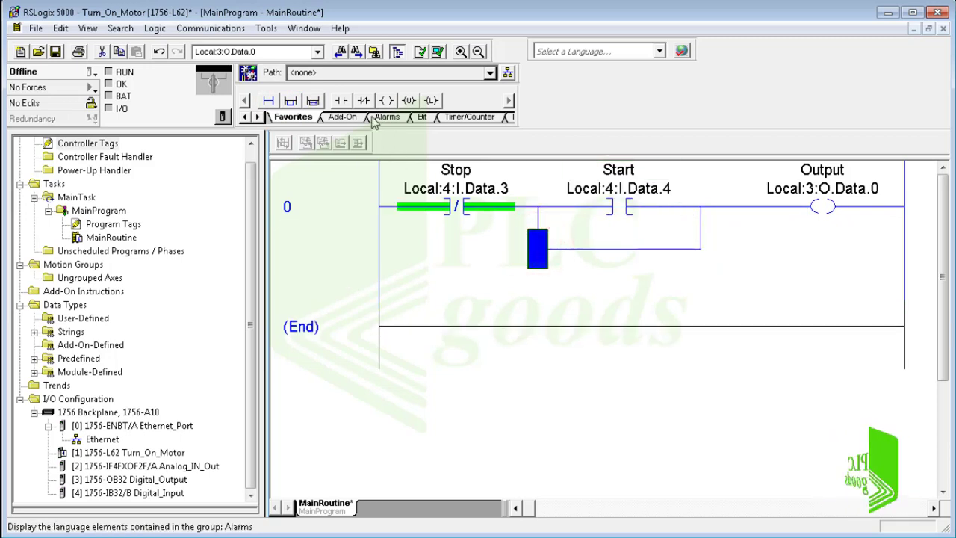
{"action": "left_click", "coordinate": [340, 100]}
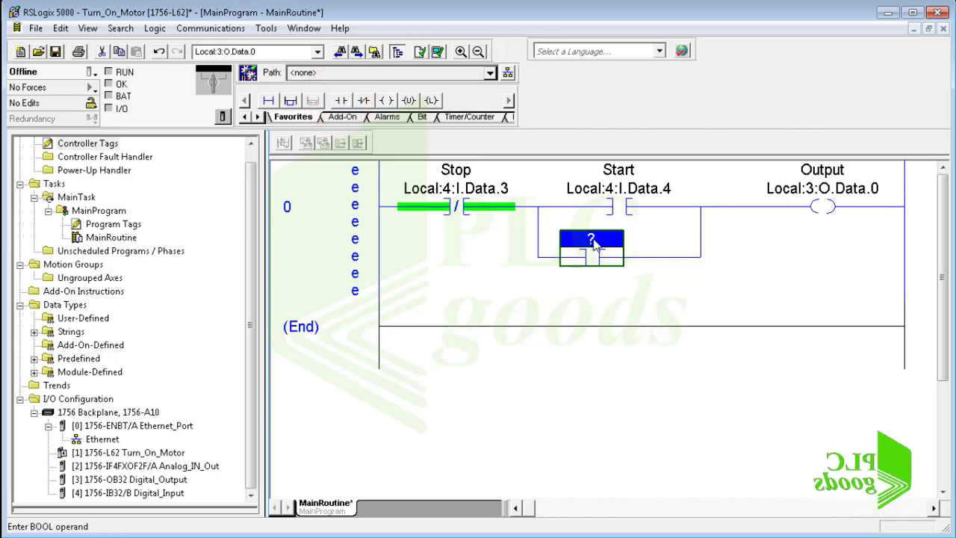
{"action": "left_click_drag", "start_coordinate": [810, 188], "coordinate": [627, 246]}
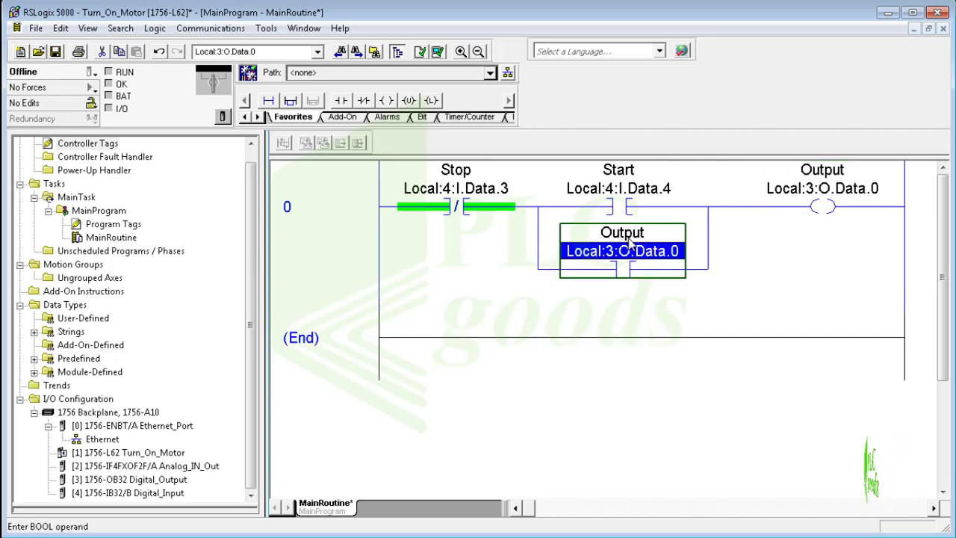
Verify the controller and routine for errors, then open Communications > Who Active.
{"action": "left_click", "coordinate": [437, 52]}
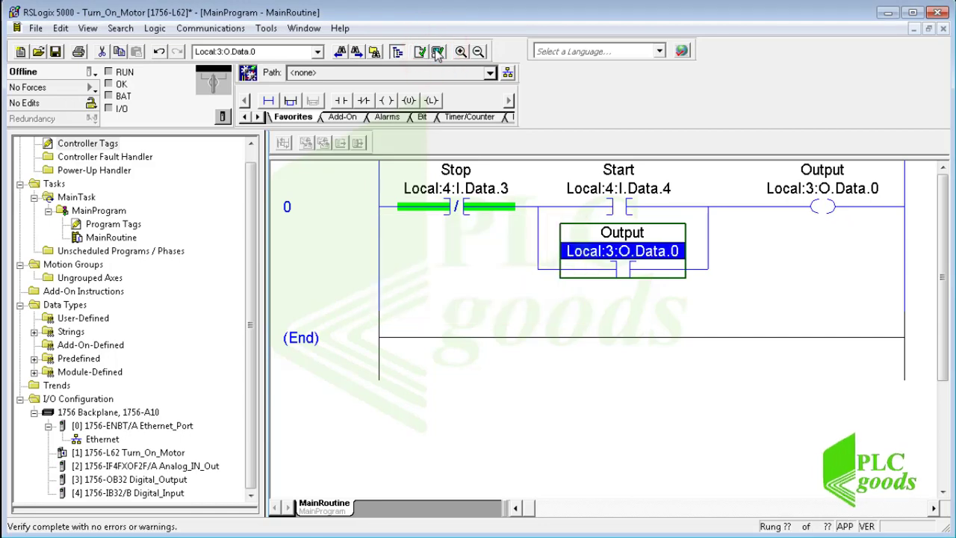
{"action": "left_click", "coordinate": [422, 51]}
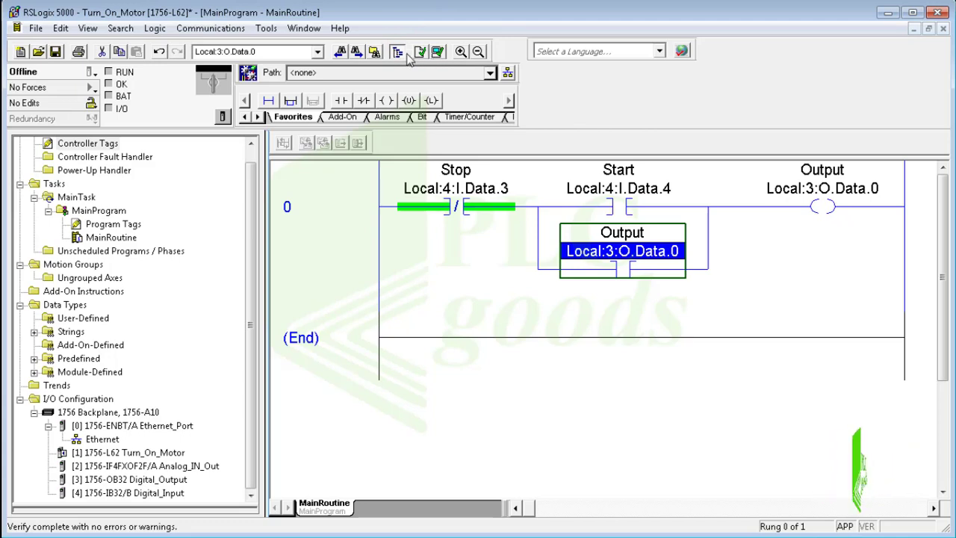
{"action": "left_click", "coordinate": [202, 28]}
{"action": "left_click", "coordinate": [206, 42]}
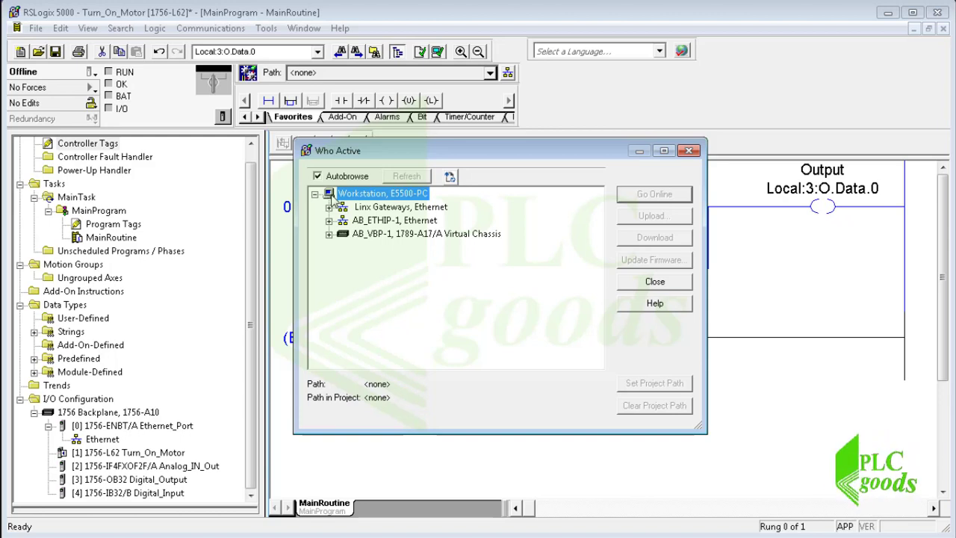
Set the project path to the slot 1 L62 at 192.168.1.13 and download.
{"action": "left_click", "coordinate": [377, 220]}
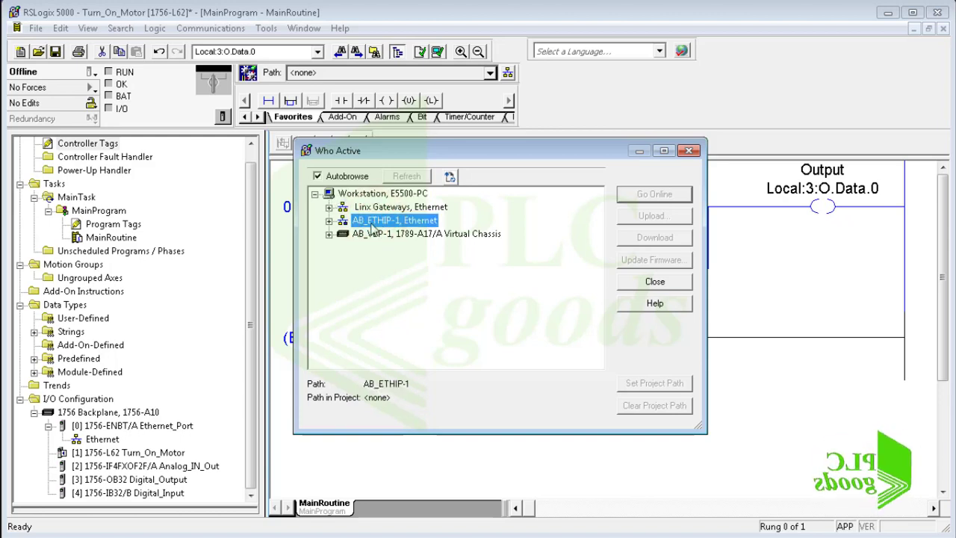
{"action": "left_click", "coordinate": [329, 221]}
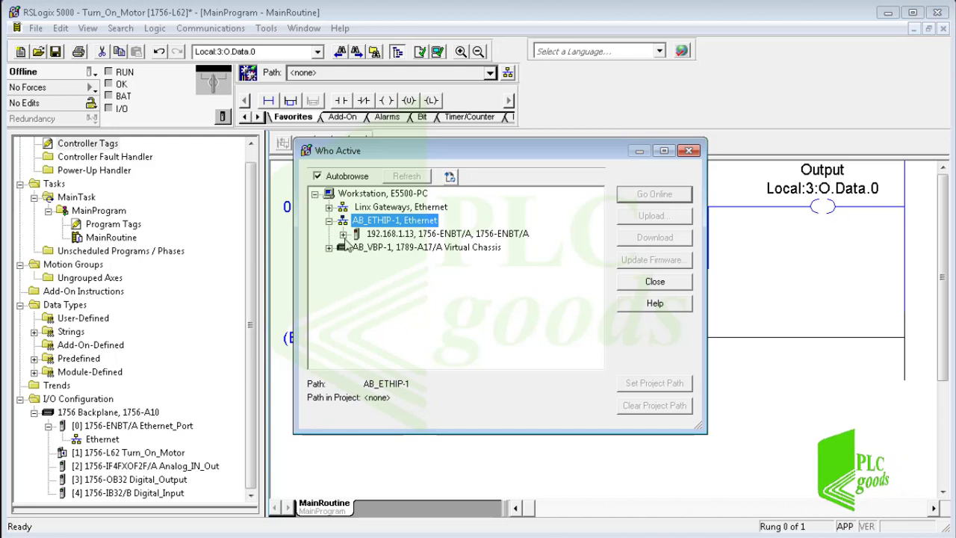
{"action": "left_click", "coordinate": [344, 235]}
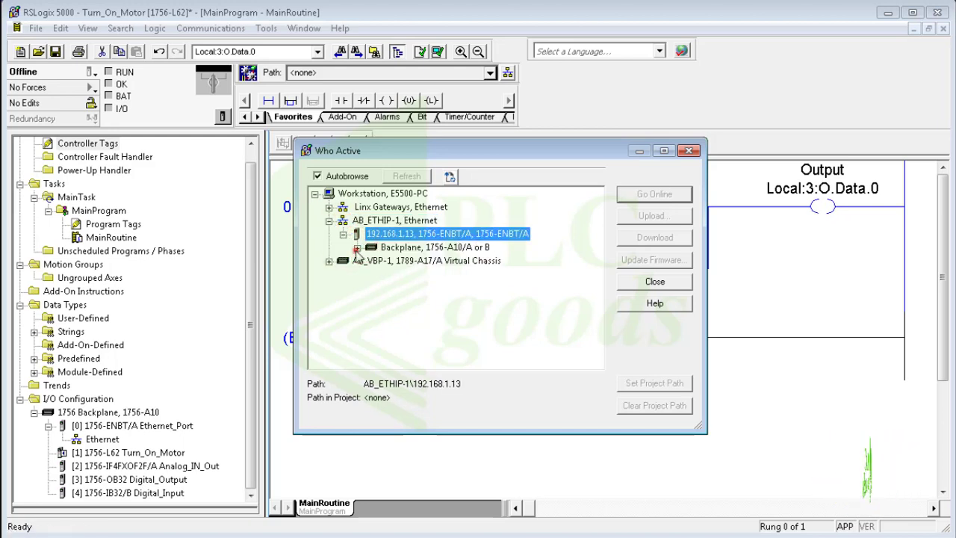
{"action": "left_click", "coordinate": [357, 248]}
{"action": "left_click", "coordinate": [435, 275]}
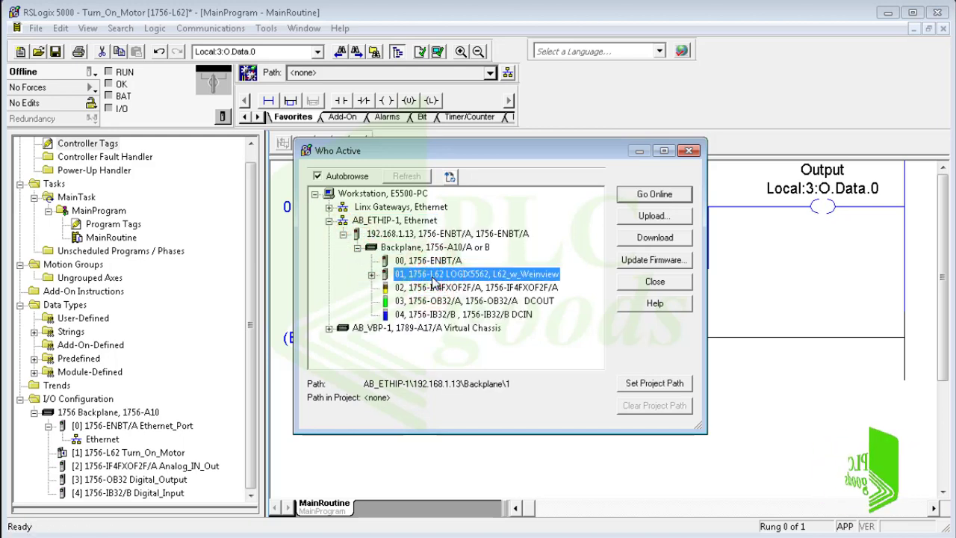
{"action": "left_click", "coordinate": [636, 385]}
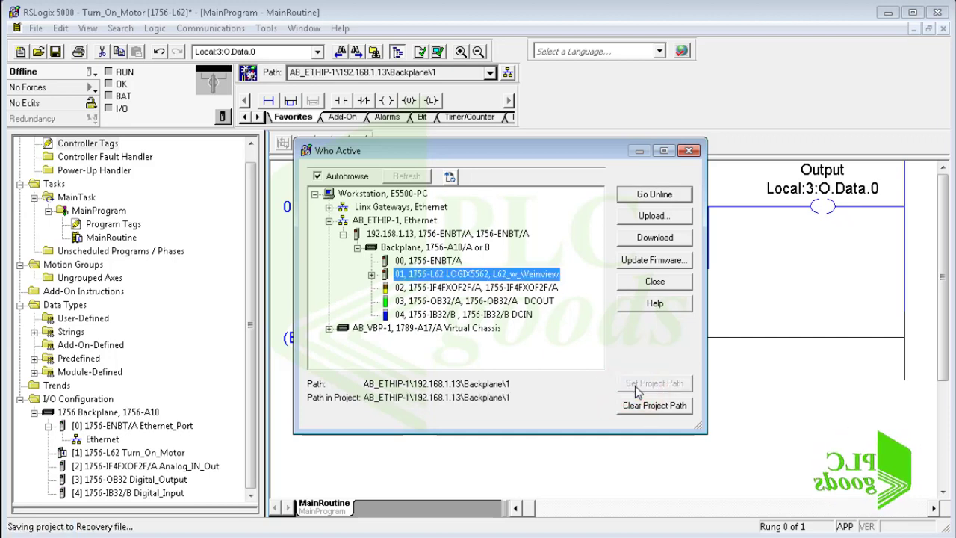
{"action": "left_click", "coordinate": [652, 239]}
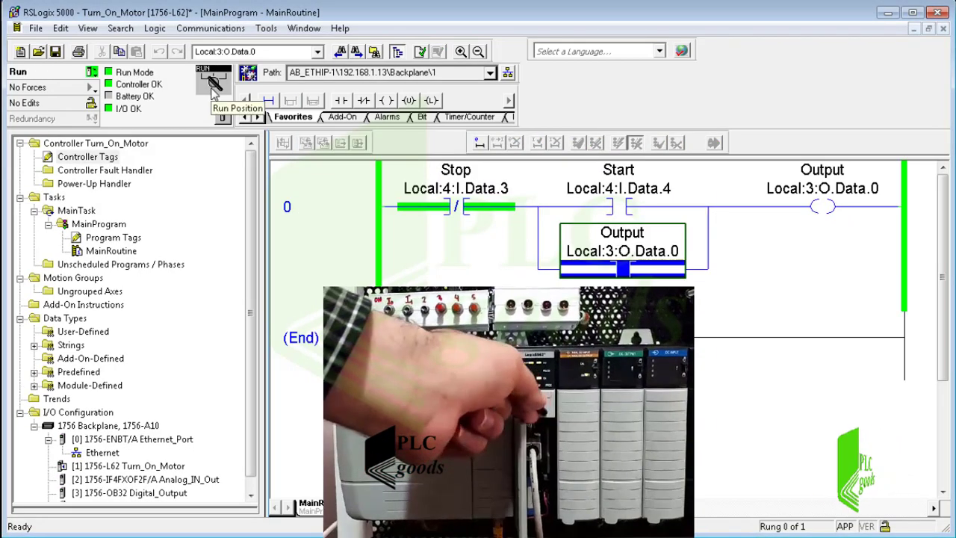
Select the Start contact's operand on the online rung 0.
{"action": "left_click", "coordinate": [620, 192]}
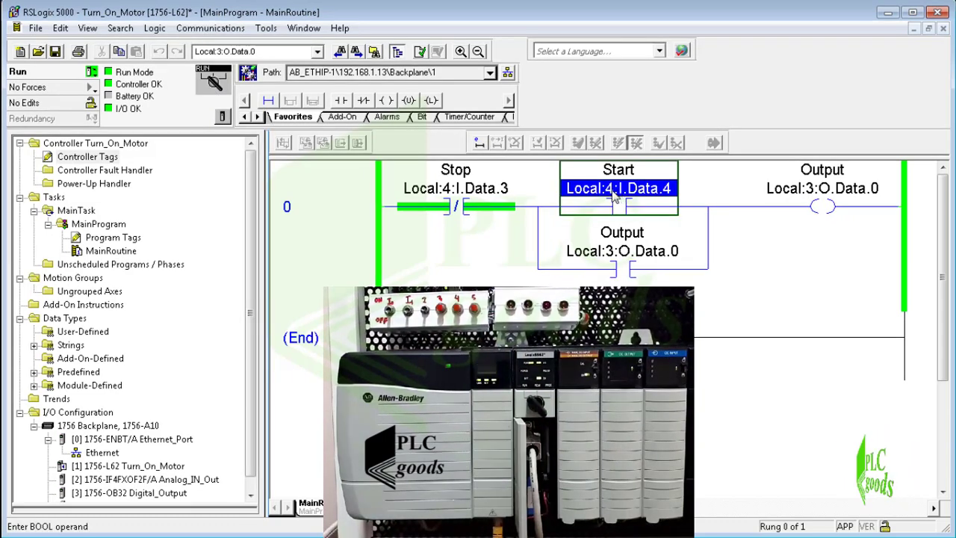